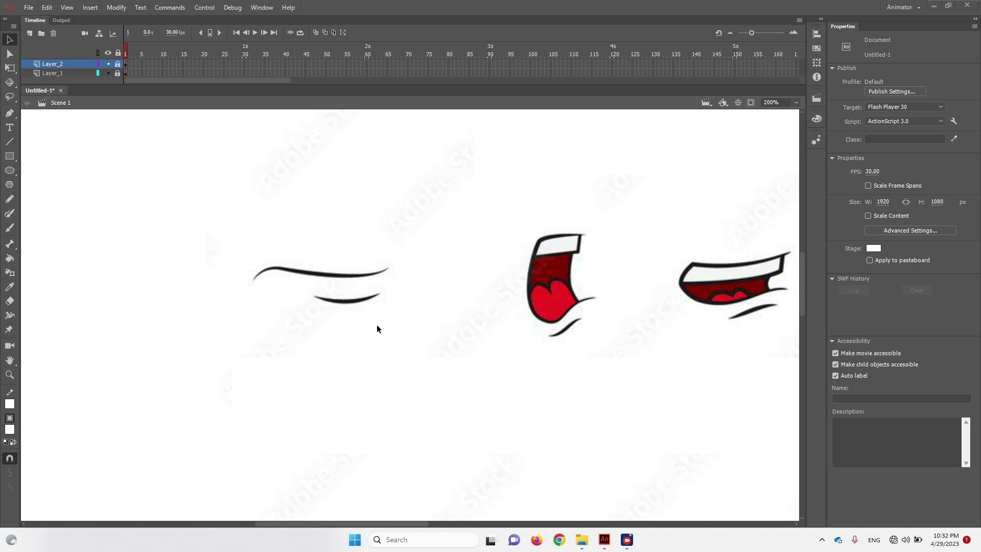
Add a new layer for tracing the closed mouth and set the Line tool's stroke color to red.
click(31, 32)
click(340, 259)
drag(368, 338, 509, 252)
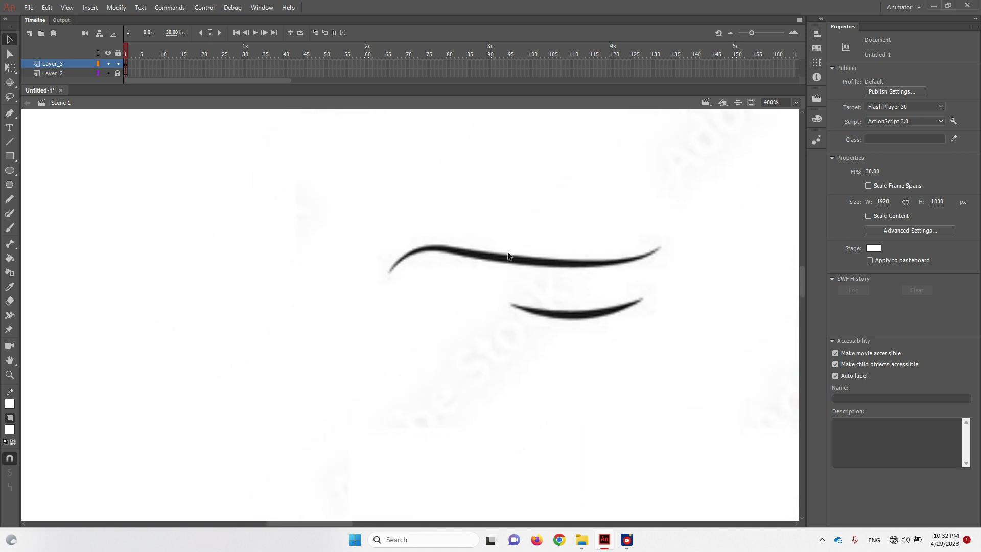
key(m)
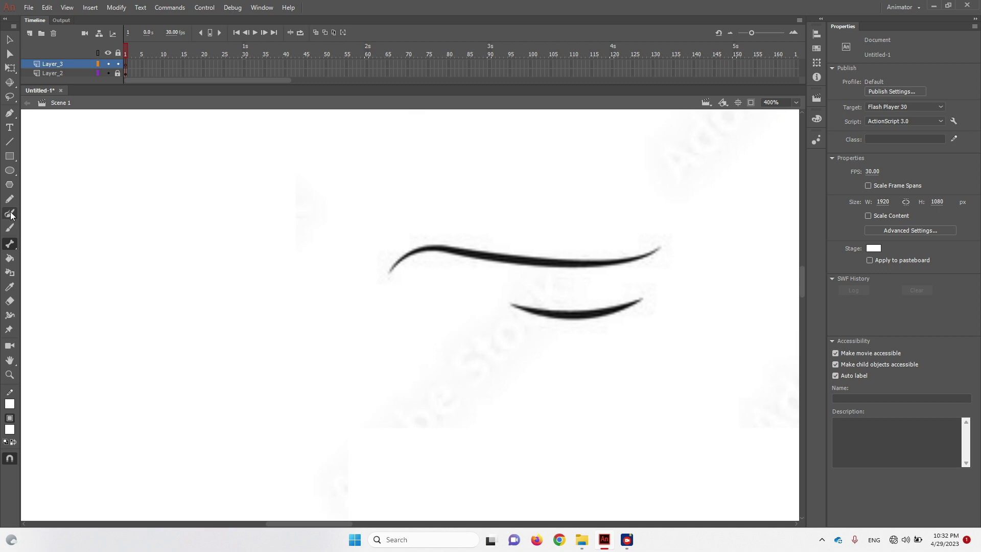
key(n)
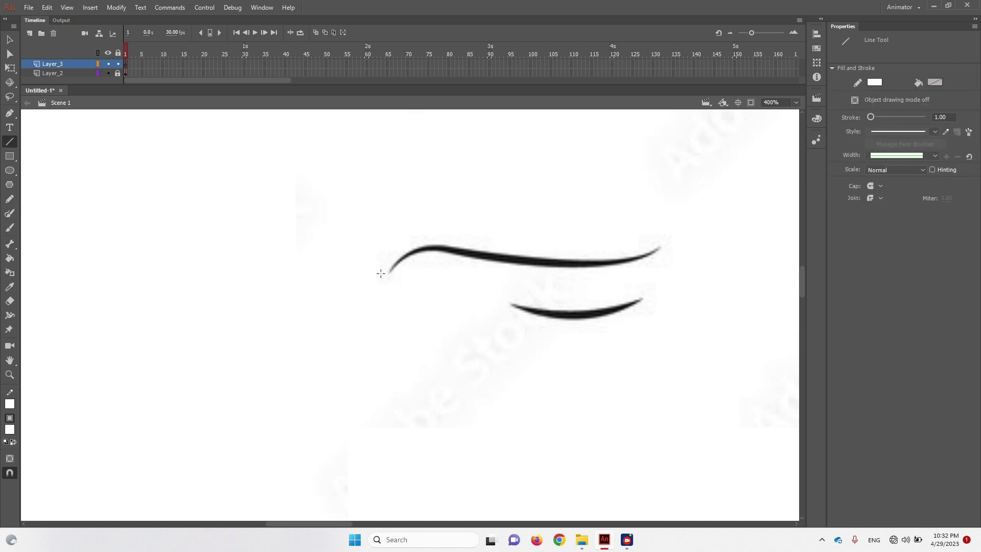
drag(390, 272, 445, 250)
click(874, 84)
click(716, 157)
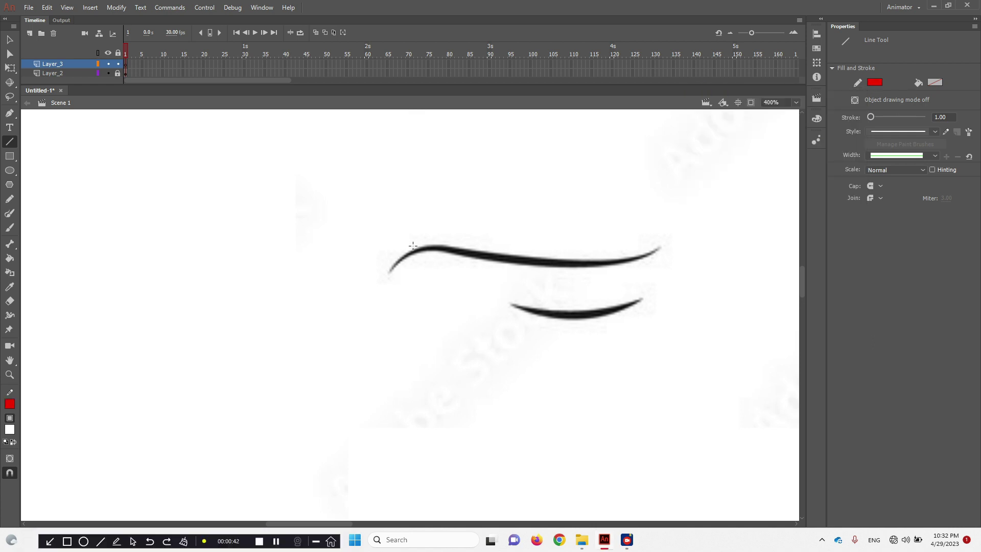
Trace the closed mouth's upper line with two connected lines bent to follow the reference curve.
drag(388, 274, 432, 251)
mouse_move(439, 247)
mouse_down()
mouse_move(618, 258)
mouse_move(657, 247)
mouse_up()
mouse_move(566, 247)
mouse_down()
mouse_move(564, 257)
mouse_move(603, 263)
mouse_up()
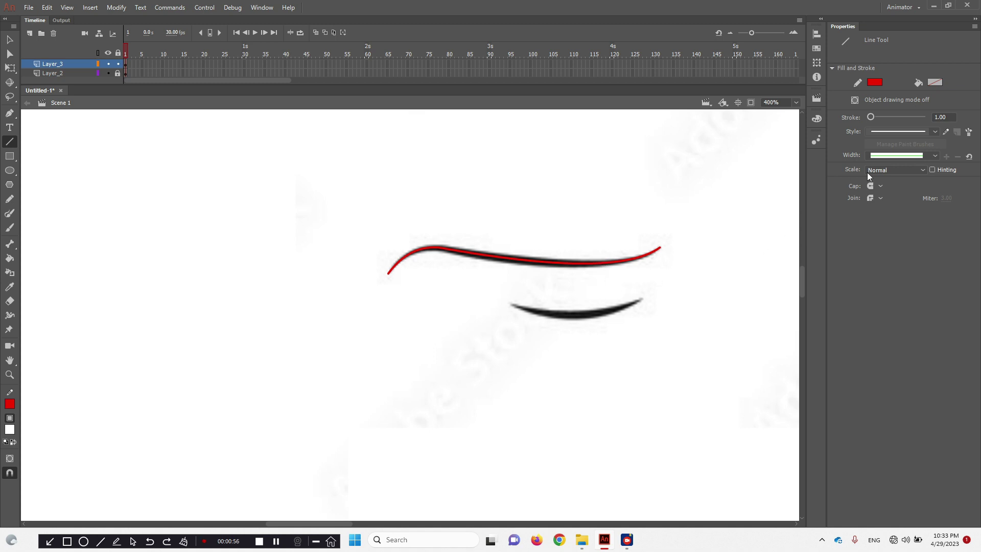
Set the Line tool's stroke size to 2.
drag(949, 117, 887, 124)
text(2)
key(Return)
Select both segments of the traced upper mouth line, try a stroke size of 3 and settle on 4.
key(v)
click(617, 262)
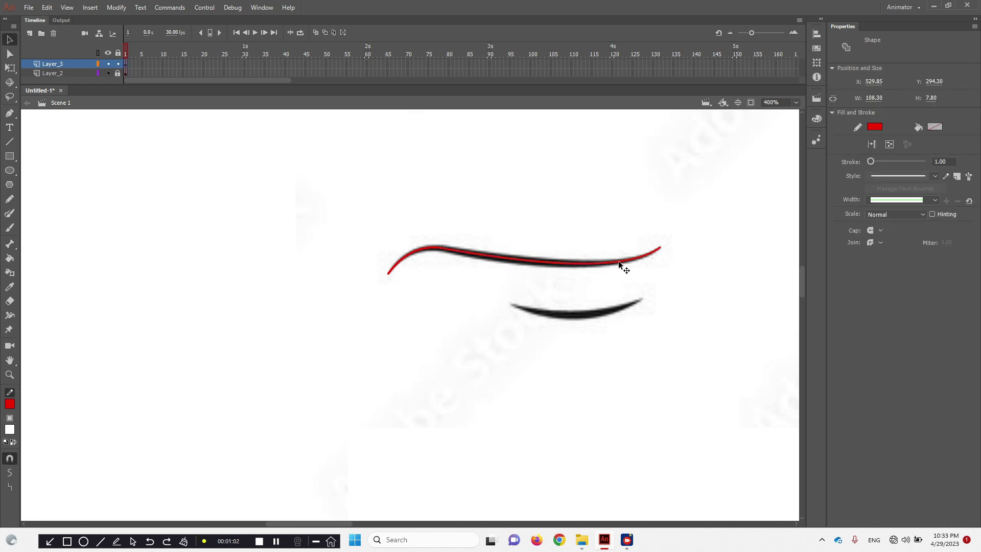
drag(426, 250, 427, 249)
click(945, 162)
text(3)
key(Return)
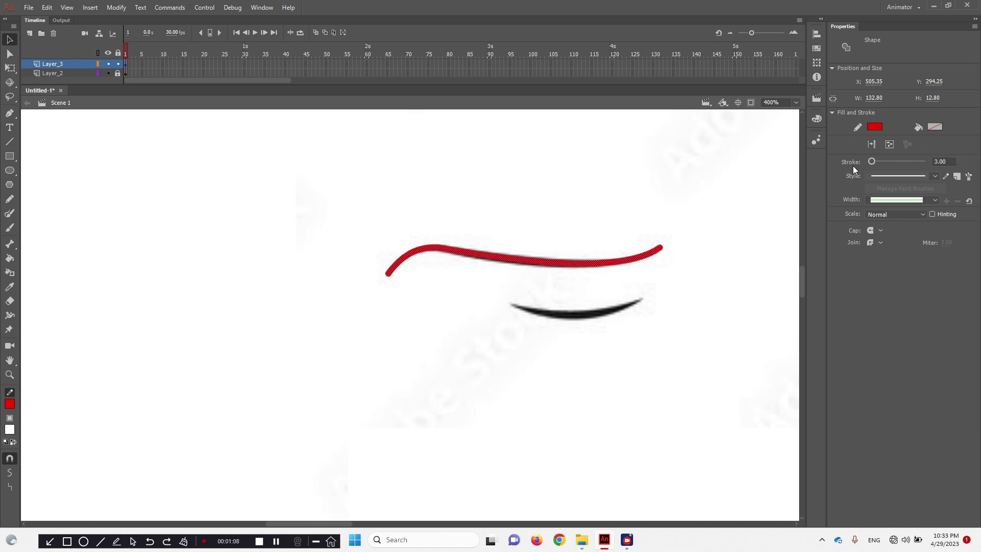
click(949, 161)
text(4)
key(Return)
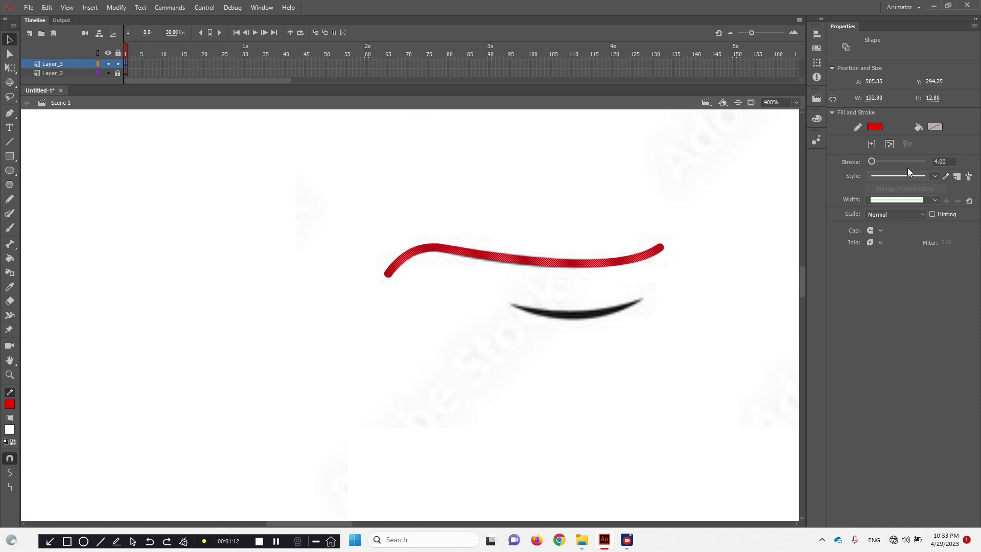
Apply the lens-shaped width profile, tapered at both ends, to the traced upper line and check it against the reference.
click(929, 201)
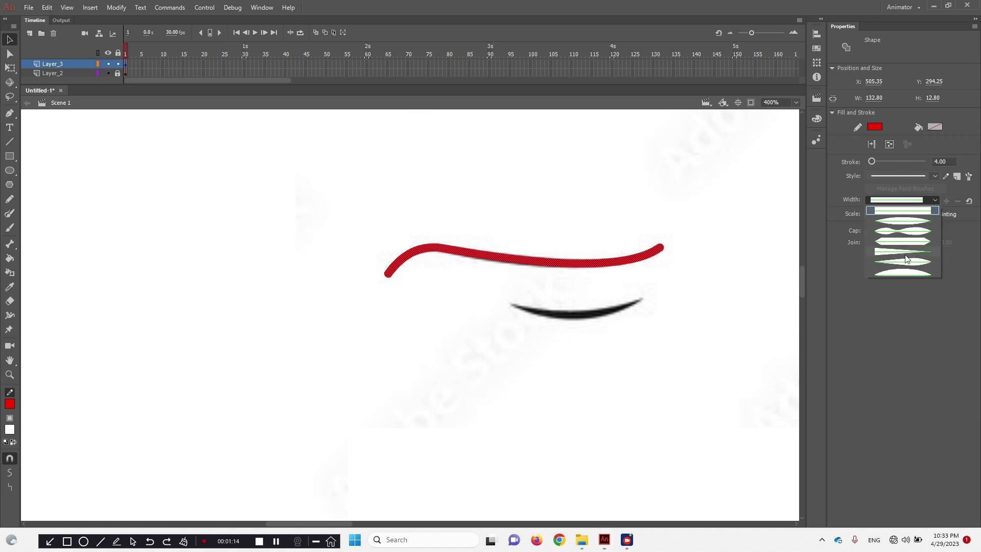
click(906, 222)
click(661, 298)
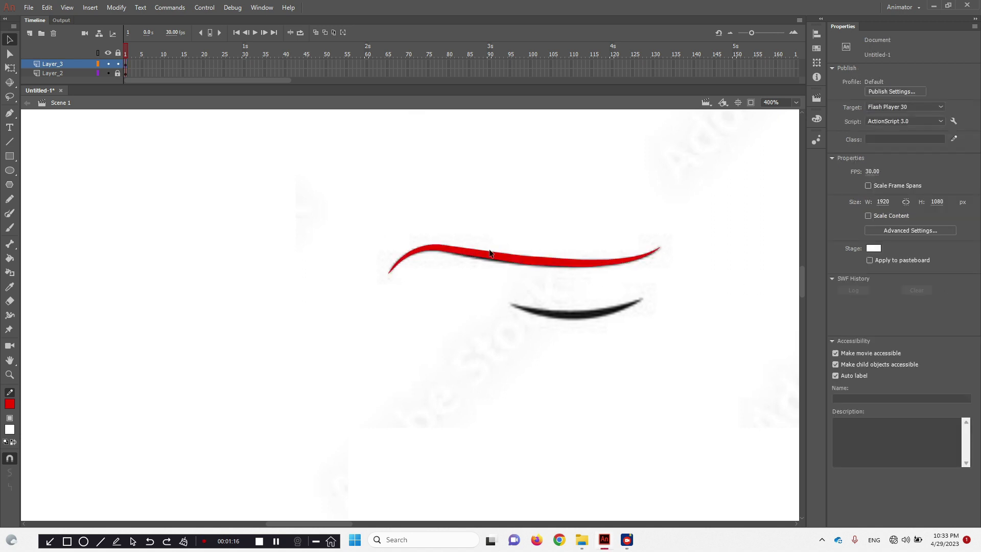
ctrl+click(578, 266)
drag(433, 317, 579, 306)
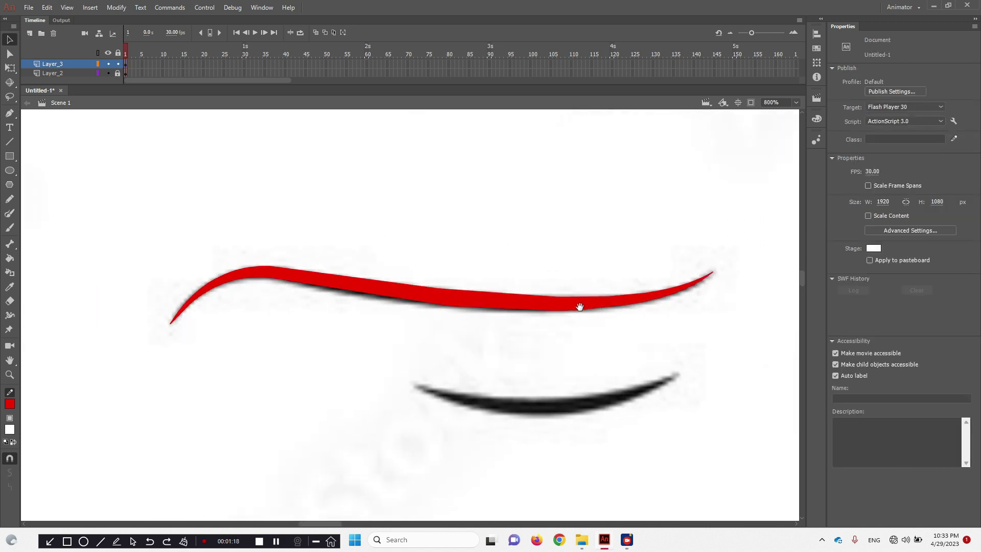
click(567, 302)
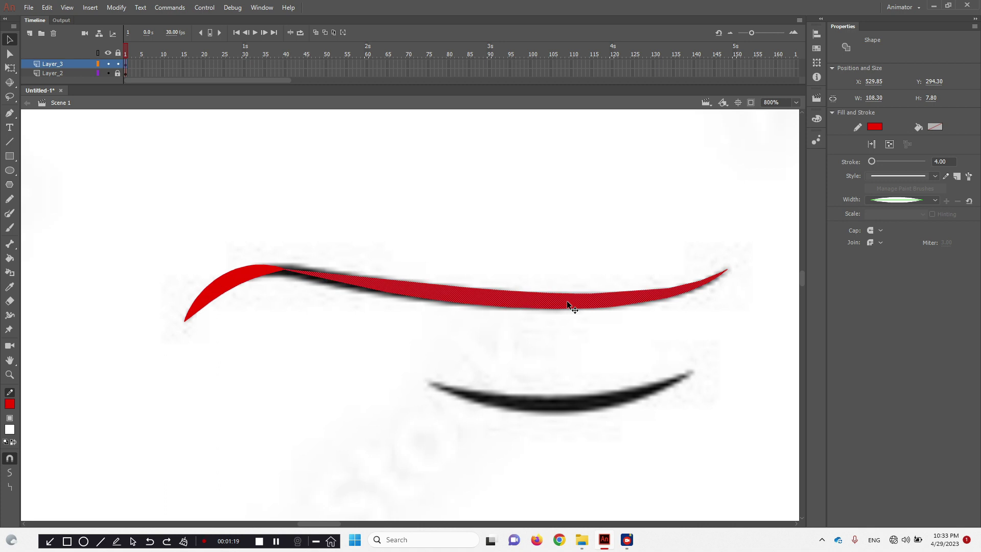
click(440, 259)
click(452, 295)
click(476, 246)
Try a stroke size of 2 on the whole upper line, then undo the change.
mouse_move(125, 219)
mouse_down()
mouse_move(746, 388)
mouse_move(777, 355)
mouse_up()
click(949, 162)
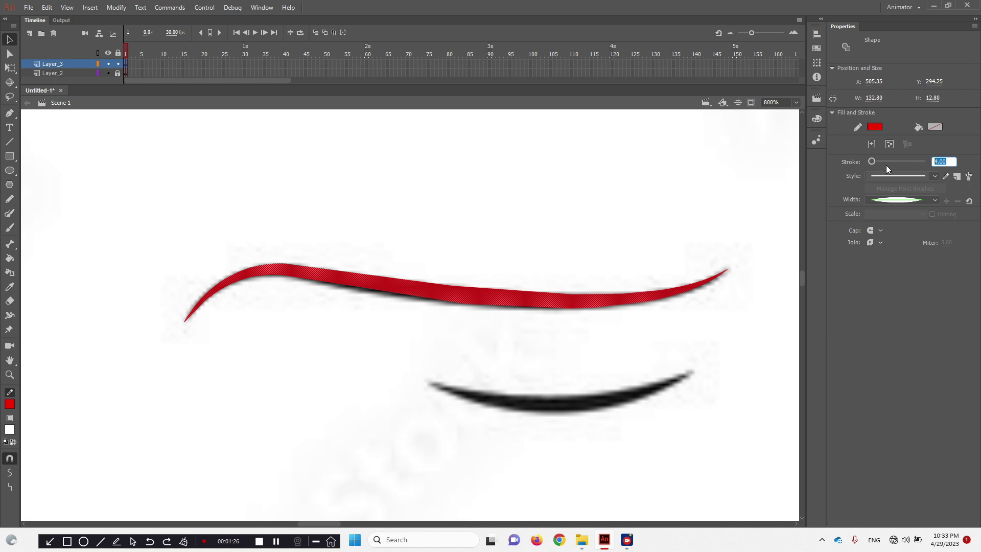
text(2)
key(Return)
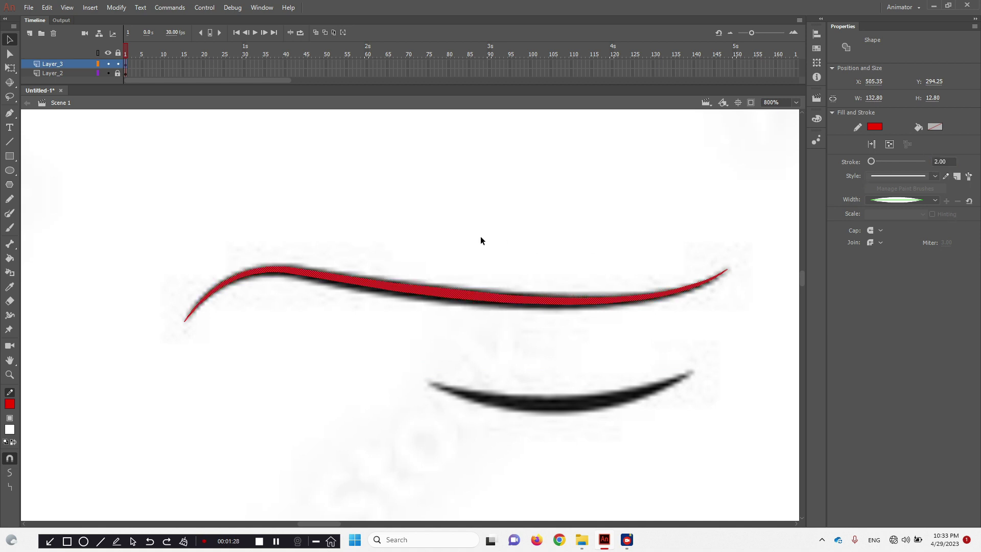
click(485, 238)
key(ctrl+z)
key(ctrl+z)
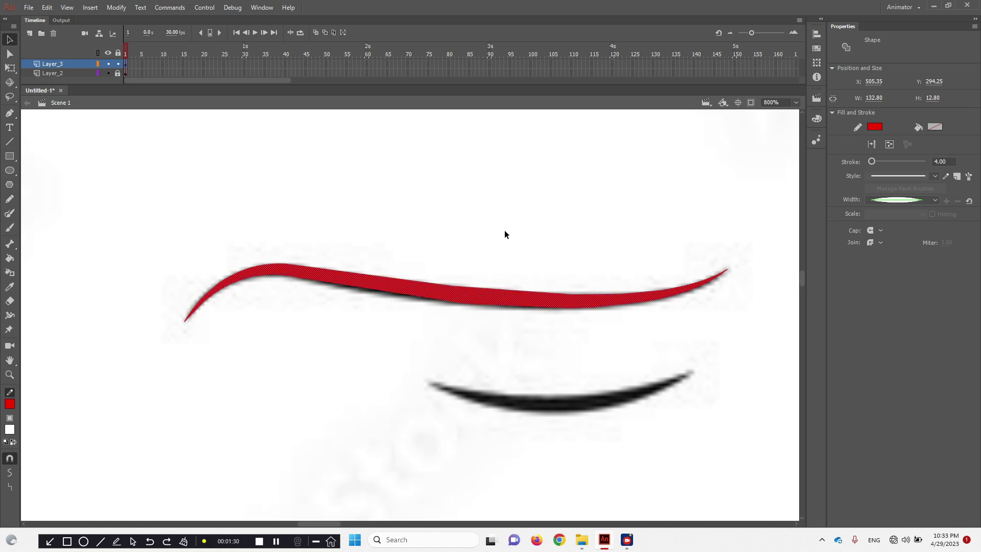
Trace the short line below the closed mouth with a single line bent to match its curve.
click(592, 247)
mouse_move(156, 200)
mouse_down()
mouse_move(744, 405)
mouse_move(778, 399)
mouse_up()
click(478, 375)
drag(478, 374, 409, 306)
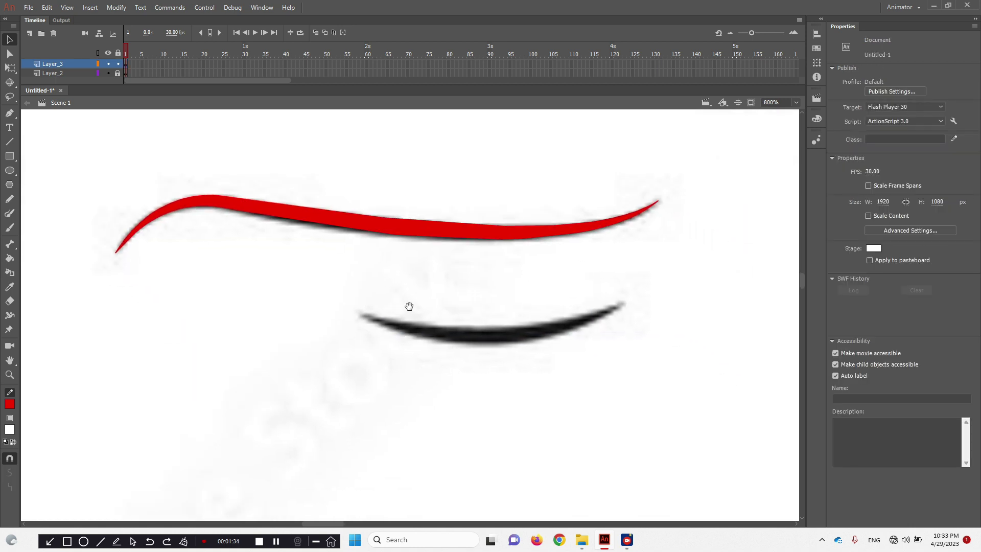
drag(575, 304, 487, 378)
ctrl+shift+click(548, 321)
drag(614, 307, 600, 297)
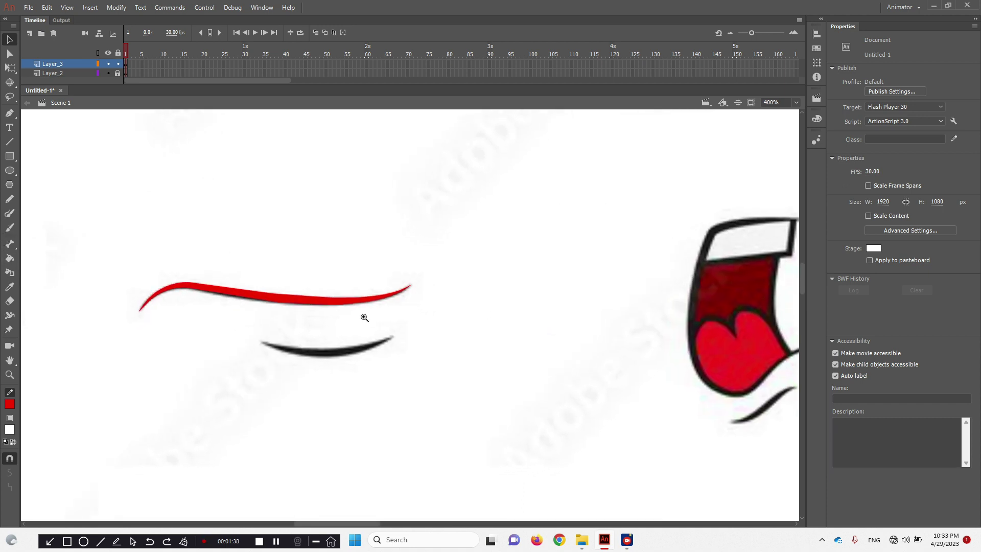
click(364, 318)
drag(388, 344, 460, 361)
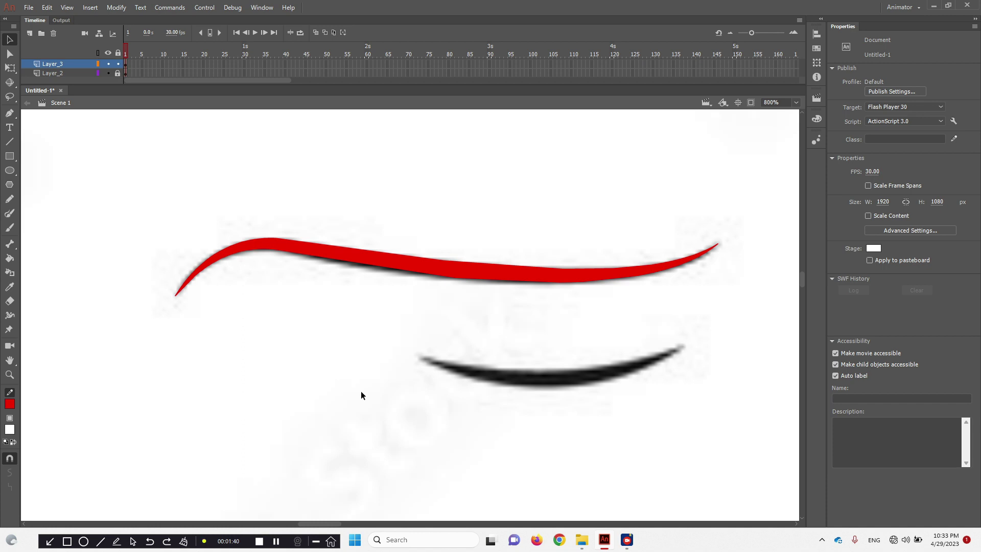
key(n)
drag(415, 354, 685, 345)
drag(585, 346, 595, 379)
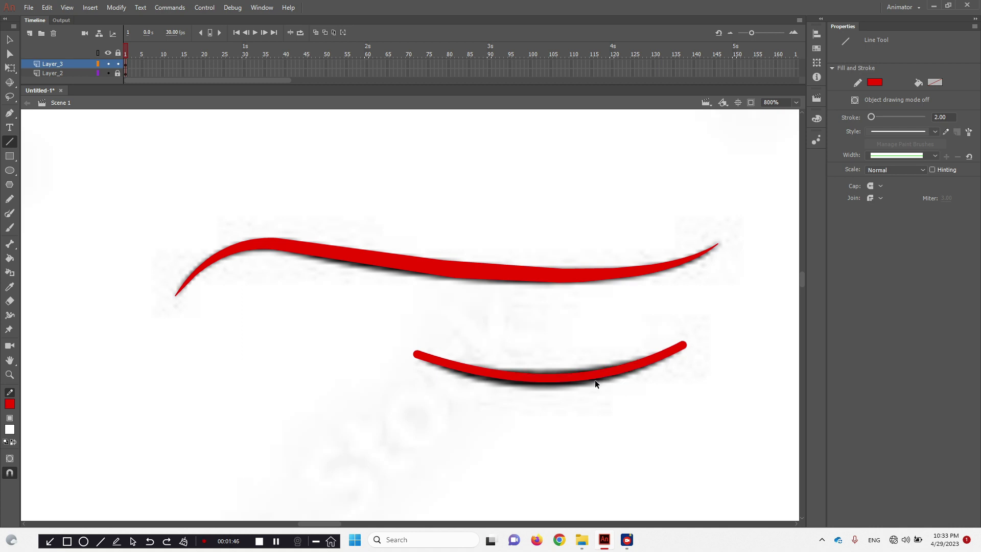
Apply the lens-shaped width profile, tapered at both ends, to the Line tool and the traced lower line.
click(927, 154)
click(903, 175)
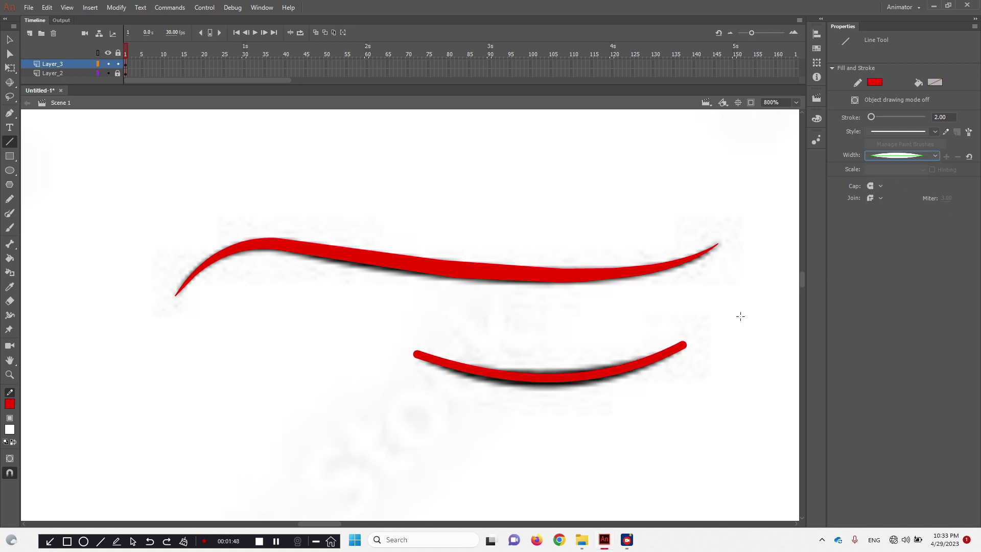
ctrl+click(626, 366)
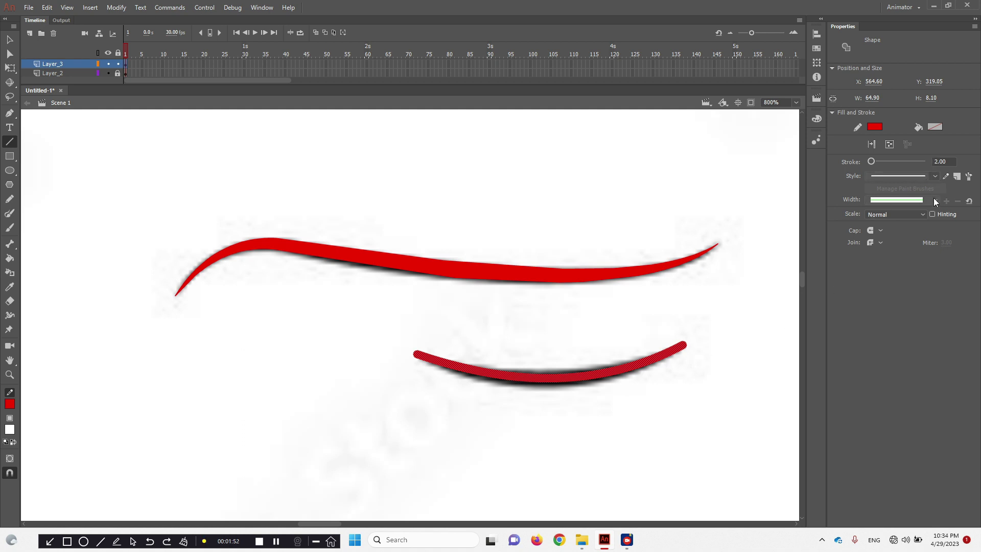
click(895, 200)
click(893, 222)
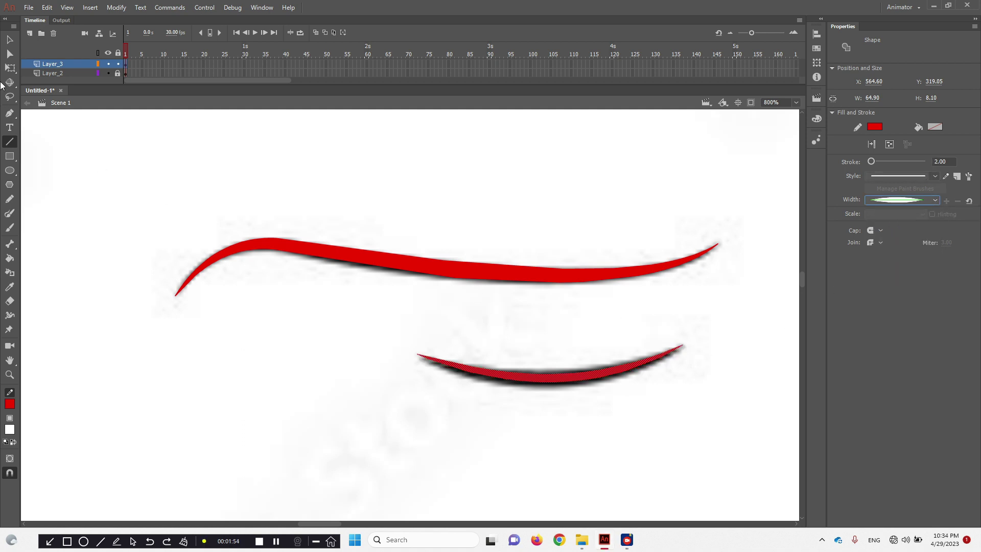
Set the stroke size of the traced lower line to 4.
click(10, 40)
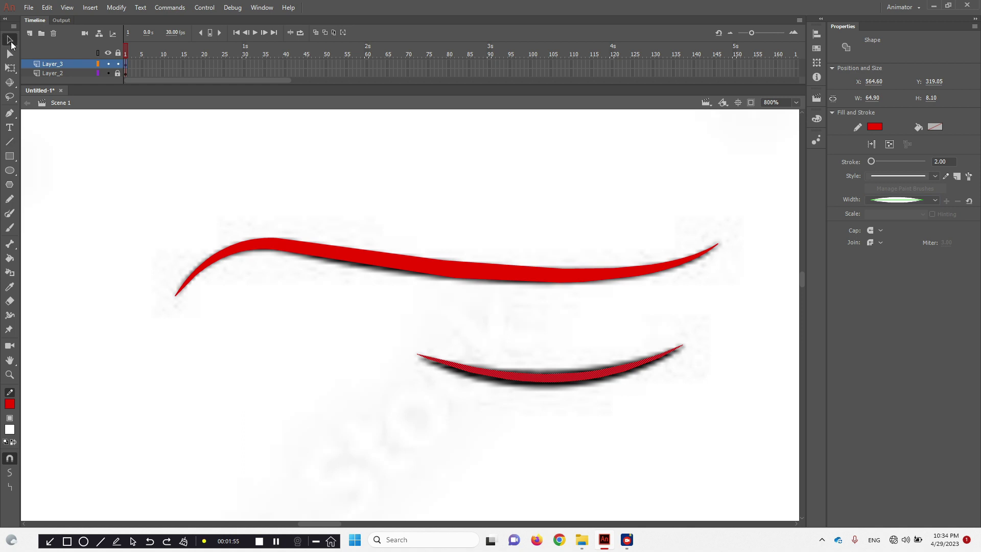
click(607, 328)
drag(324, 325, 800, 409)
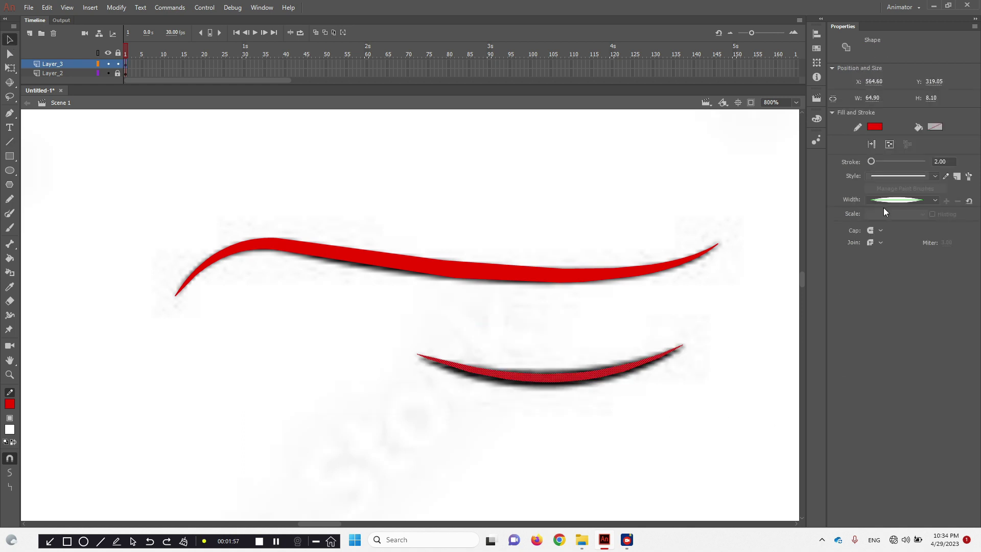
click(941, 162)
text(4)
key(Return)
click(720, 280)
Hide Layer_3 and add a new layer for tracing the open mouth.
ctrl+alt+click(590, 356)
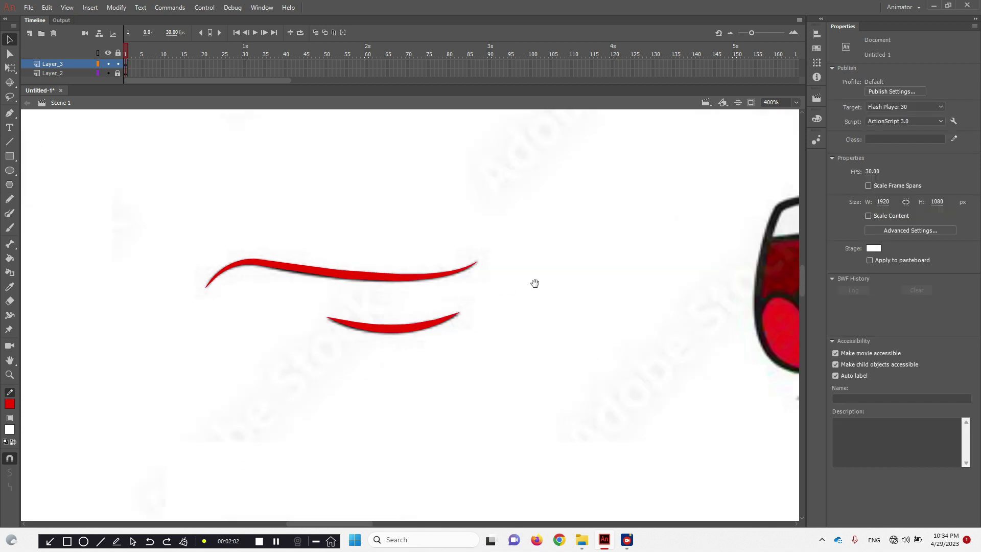
drag(536, 284, 288, 326)
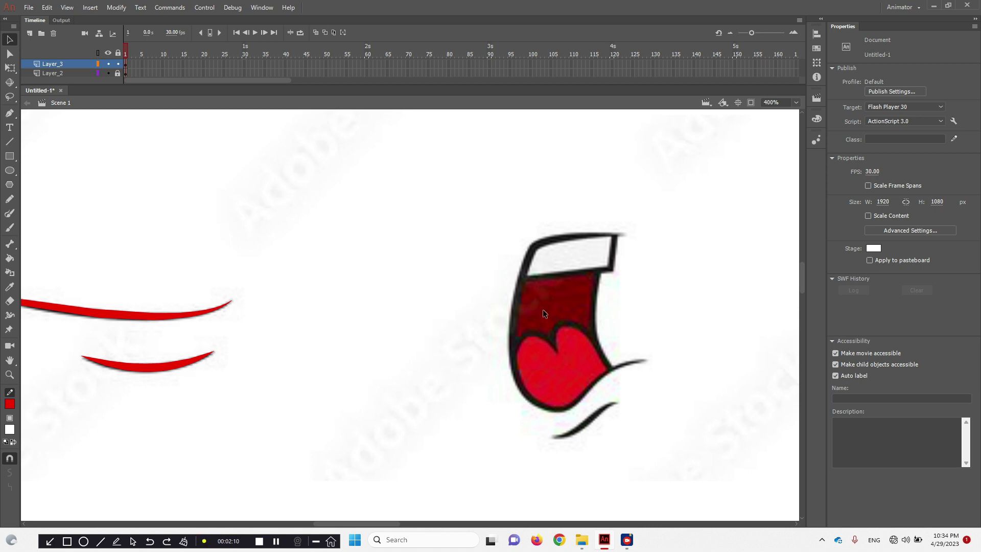
drag(631, 292, 535, 277)
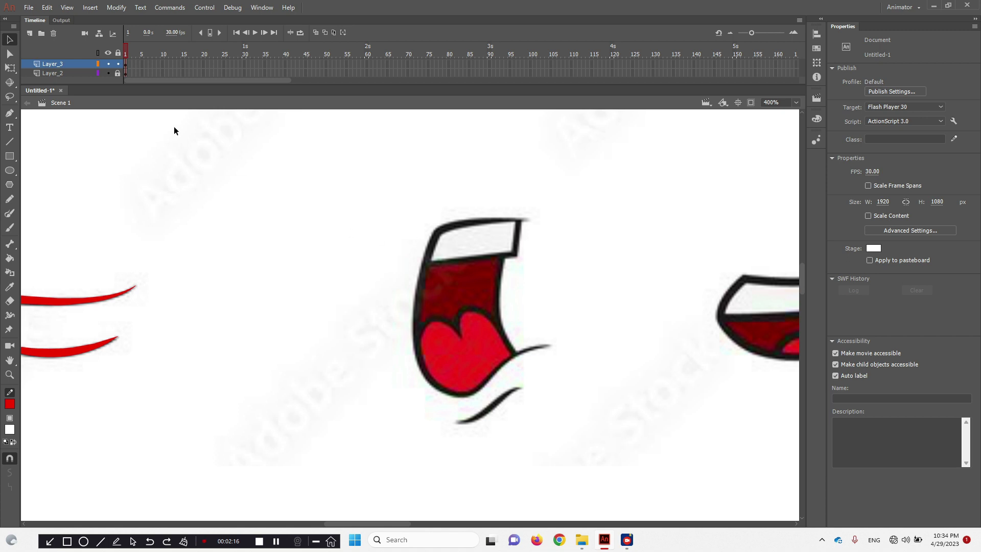
click(107, 64)
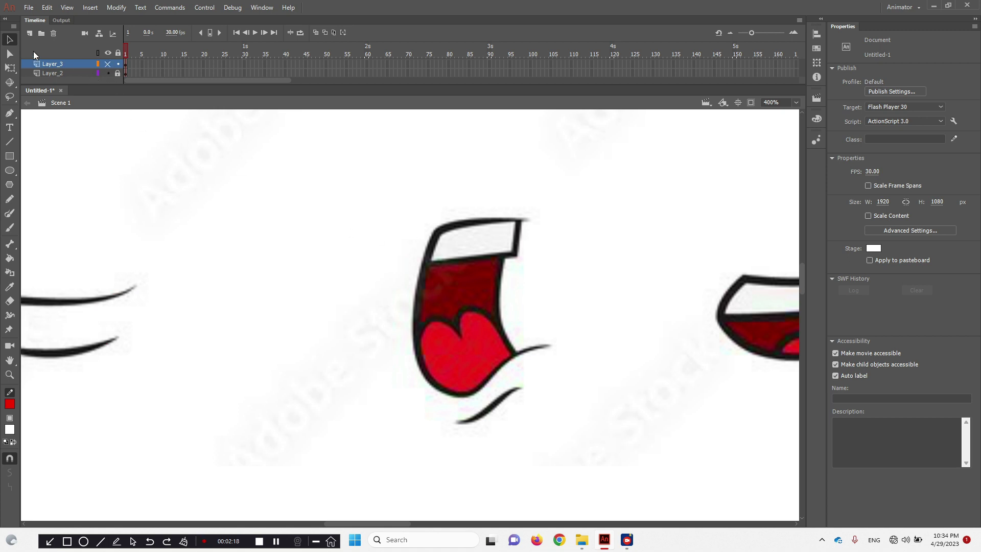
click(30, 33)
Trace the open mouth's top edge with a curved line, and undo the extra tapered stroke attempted down its left side.
key(n)
drag(529, 218, 461, 378)
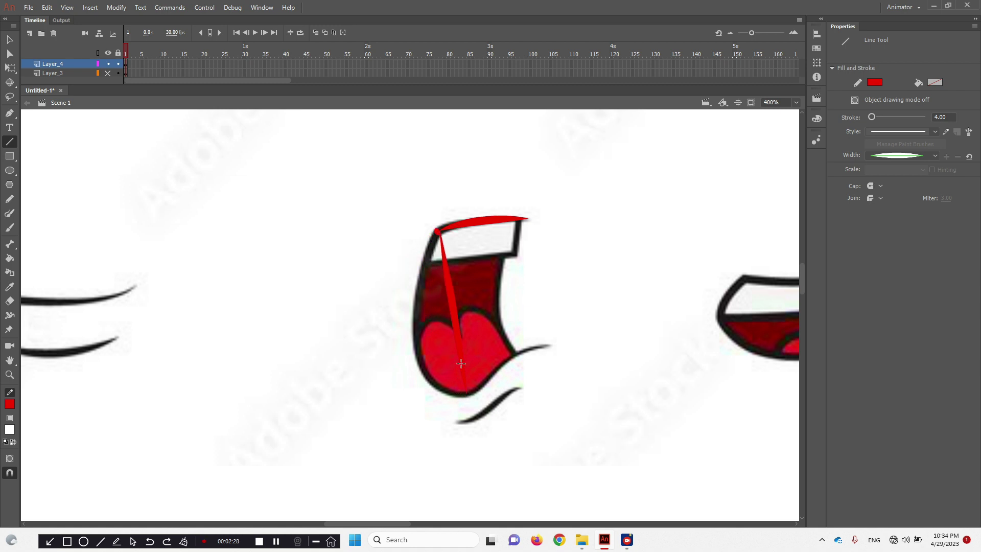
drag(455, 309, 425, 321)
key(ctrl+z)
key(ctrl+z)
Switch the Line tool and the traced top edge of the open mouth to the uniform width profile.
click(903, 154)
click(894, 166)
key(space)
drag(482, 256, 543, 257)
ctrl+click(539, 223)
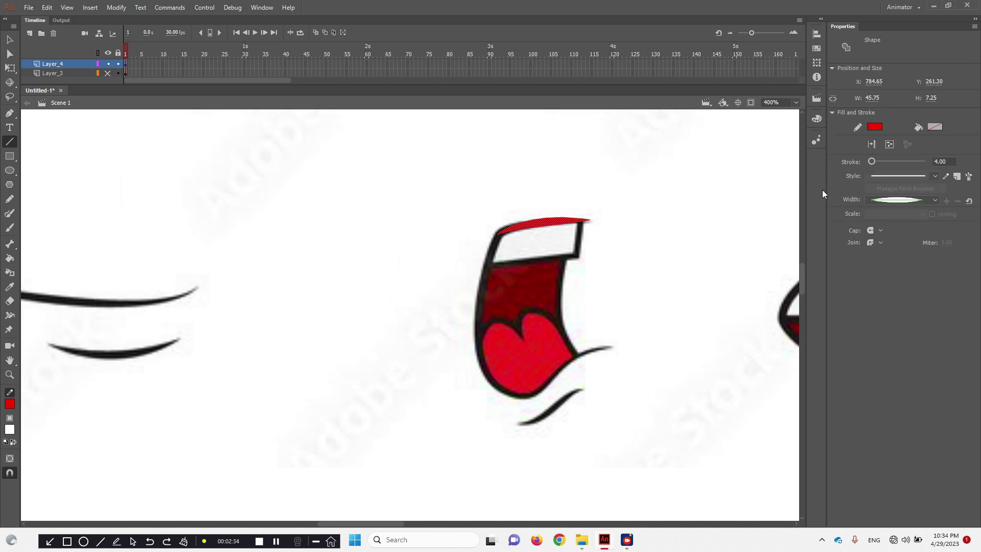
click(909, 200)
click(899, 210)
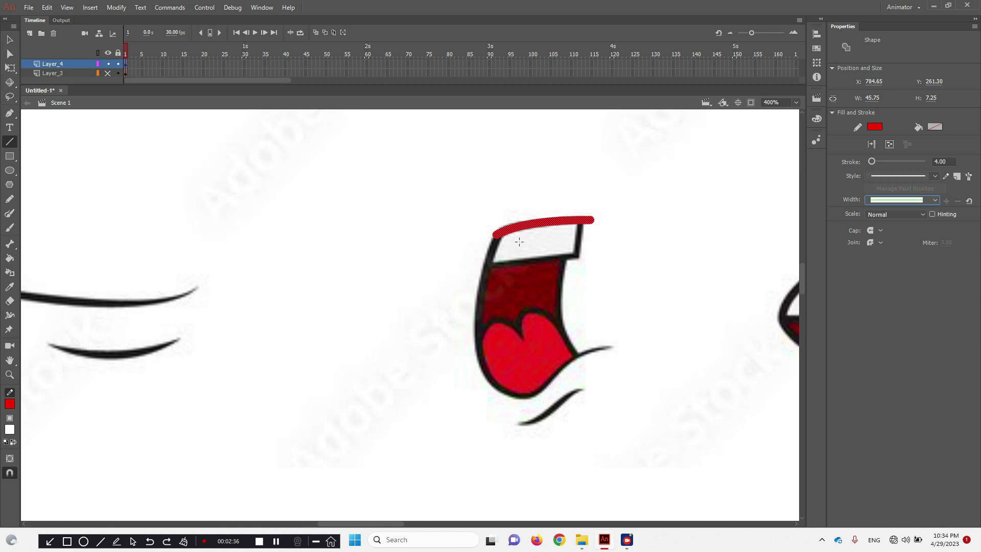
Trace the open mouth's left side, rounded bottom and lower-right lip line with connected lines bent to the reference.
drag(494, 235, 486, 379)
drag(491, 290, 474, 302)
mouse_move(486, 381)
mouse_down()
mouse_move(555, 381)
mouse_move(520, 388)
mouse_move(521, 399)
mouse_move(615, 350)
mouse_up()
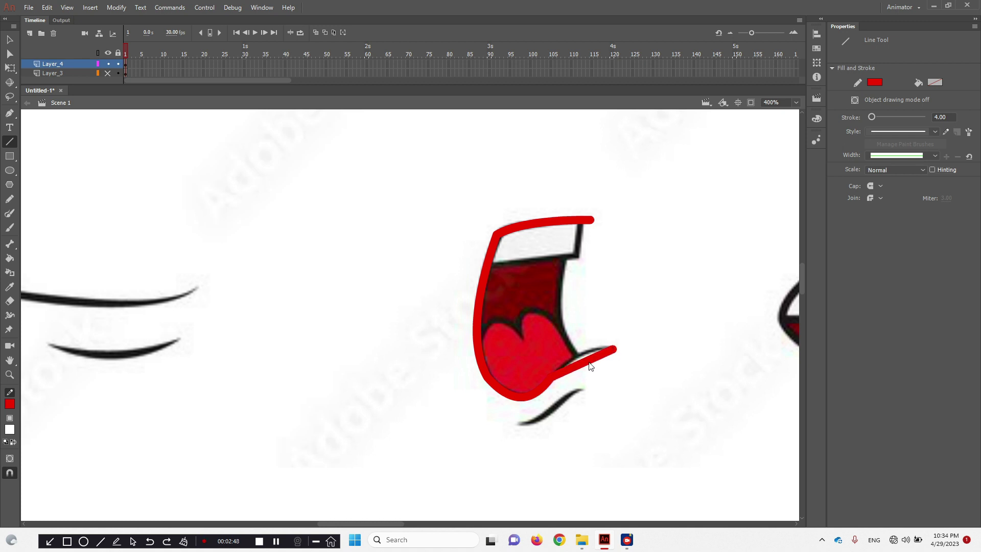
Refine the corner and curve at the open mouth's lower-left outline to match the reference.
ctrl+click(509, 371)
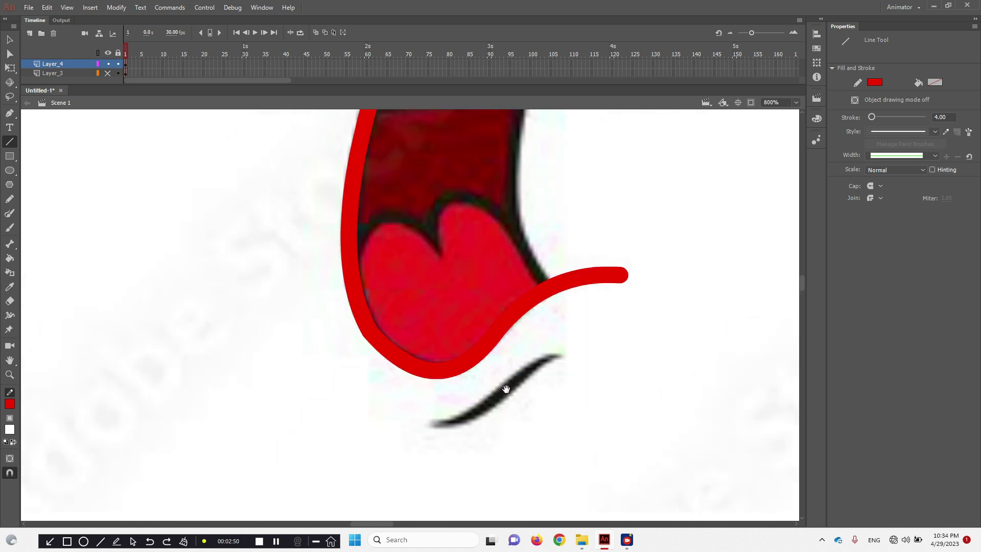
drag(438, 385, 581, 378)
drag(511, 326, 513, 325)
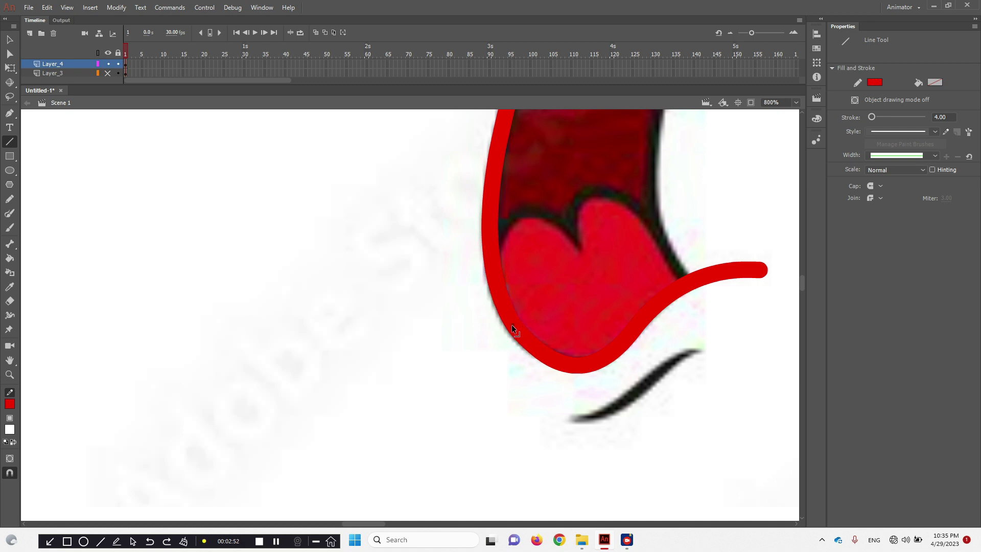
drag(544, 359, 535, 352)
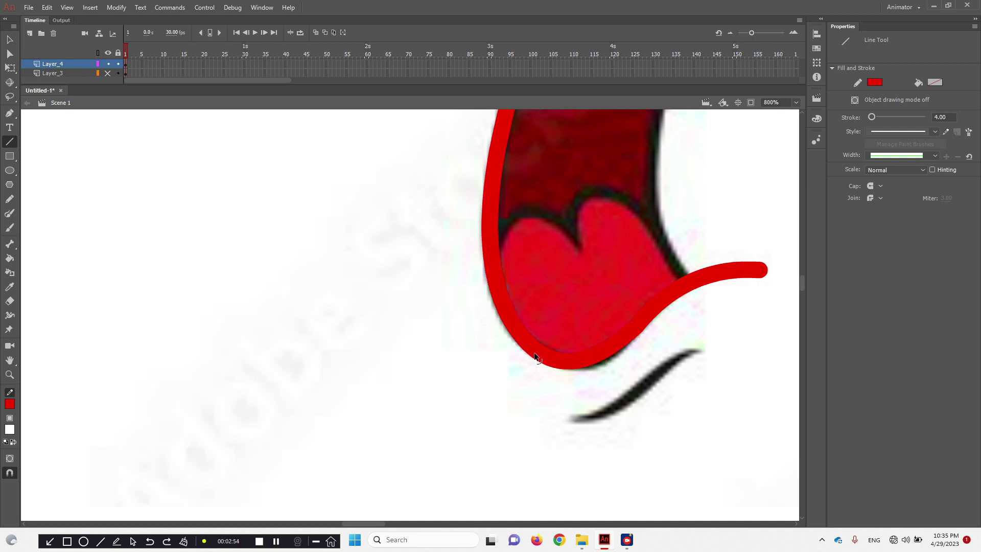
Trace the lower and right edges of the teeth and the open mouth's right side with lines bent to the reference.
drag(574, 243, 486, 414)
ctrl+alt+click(518, 366)
ctrl+click(448, 325)
drag(449, 316, 524, 336)
drag(473, 203, 498, 405)
drag(487, 313, 462, 323)
mouse_move(480, 257)
mouse_down()
mouse_move(494, 298)
mouse_move(468, 248)
mouse_move(314, 271)
mouse_move(338, 264)
mouse_up()
mouse_move(486, 246)
mouse_down()
mouse_move(510, 247)
mouse_move(520, 183)
mouse_up()
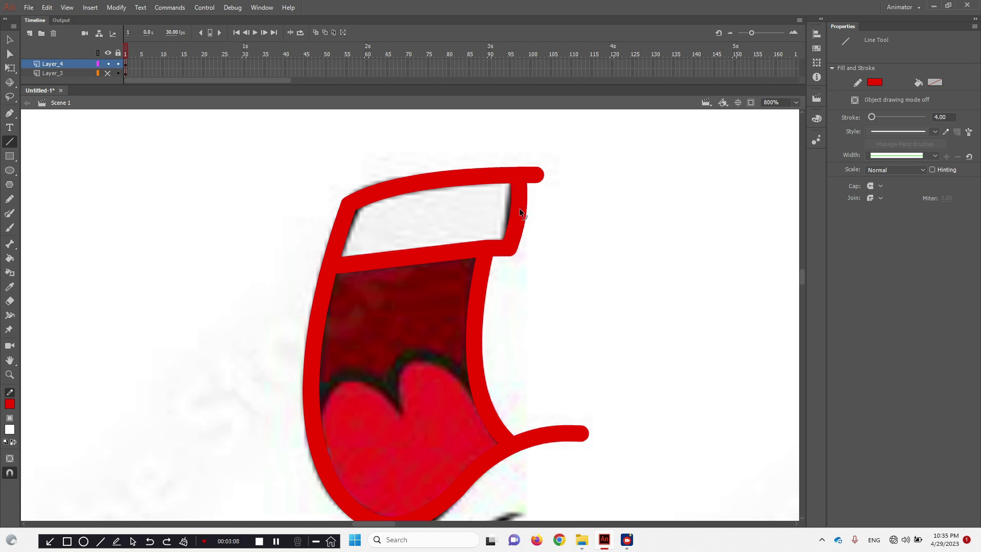
Trace the curved chin line below the open mouth with a line bent into an S-shape.
drag(509, 428, 533, 300)
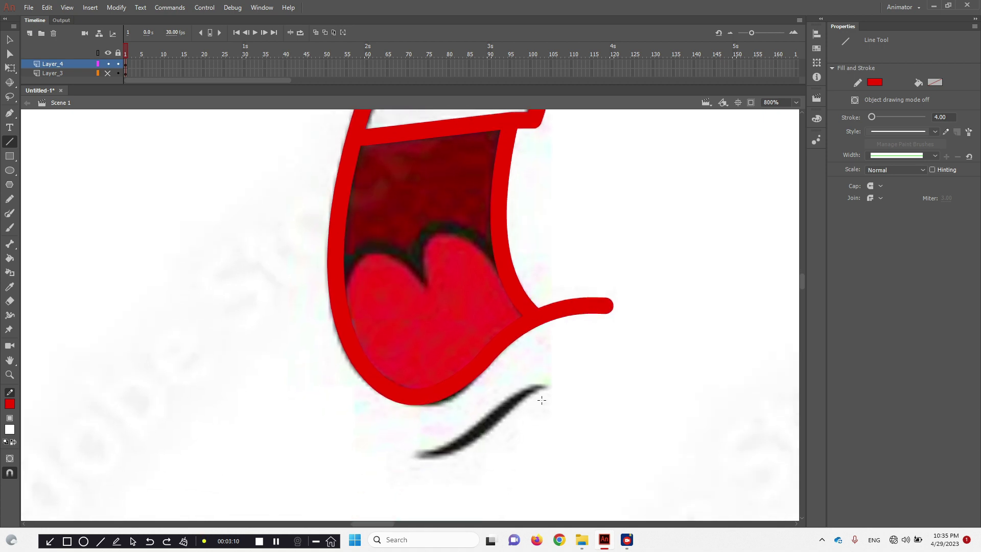
mouse_move(550, 384)
mouse_down()
mouse_move(484, 433)
mouse_move(522, 401)
mouse_up()
mouse_move(484, 434)
mouse_down()
mouse_move(410, 456)
mouse_move(466, 452)
mouse_move(483, 429)
mouse_up()
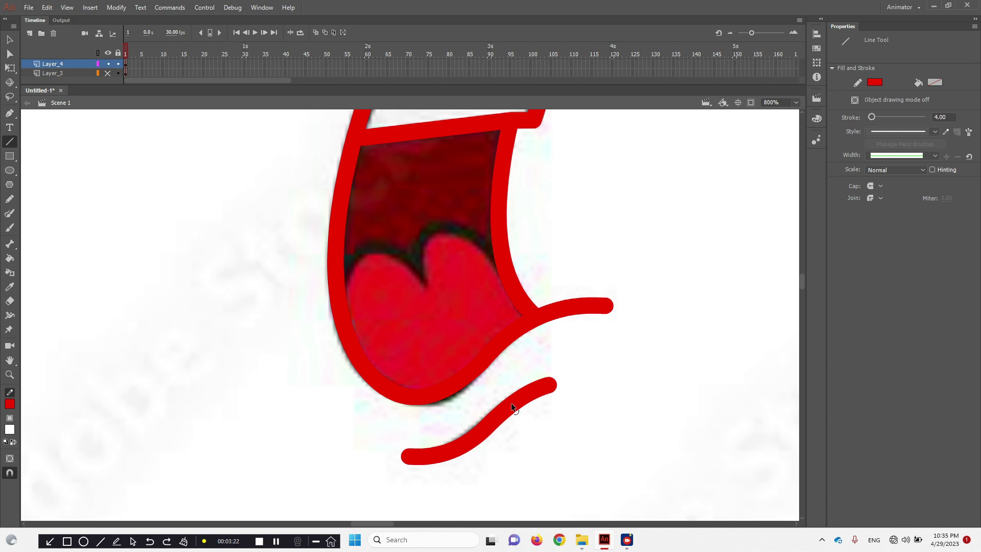
Trace the two humps of the tongue's upper edge with connected lines bent to the reference.
drag(509, 340, 515, 421)
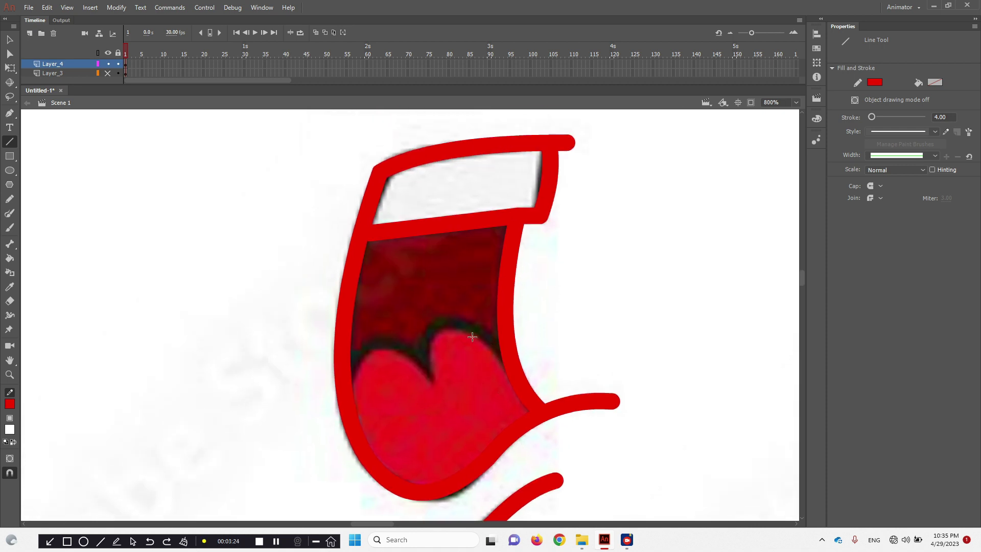
mouse_move(344, 397)
mouse_down()
mouse_move(428, 377)
mouse_move(382, 336)
mouse_up()
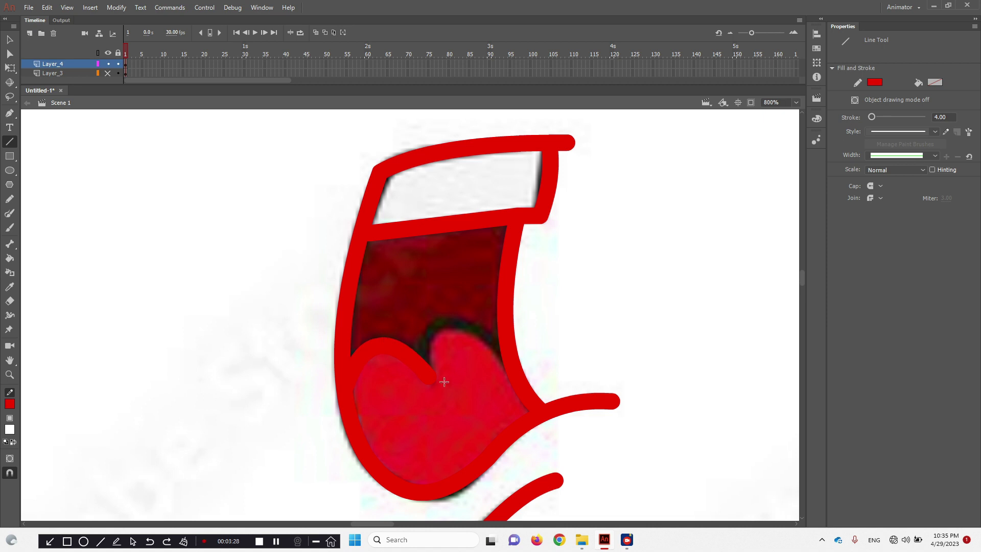
mouse_move(480, 358)
mouse_down()
mouse_move(518, 353)
mouse_move(444, 321)
mouse_up()
Try to apply the tapered width profile to all of the open mouth's traced lines at once, and undo it.
key(ctrl+minus)
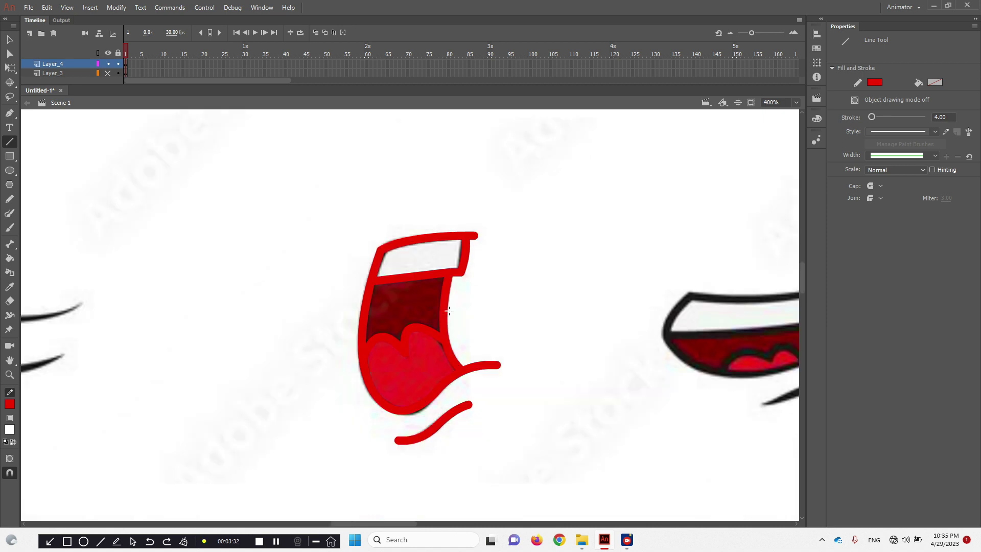
key(v)
mouse_move(240, 190)
mouse_down()
mouse_move(556, 458)
mouse_move(573, 460)
mouse_up()
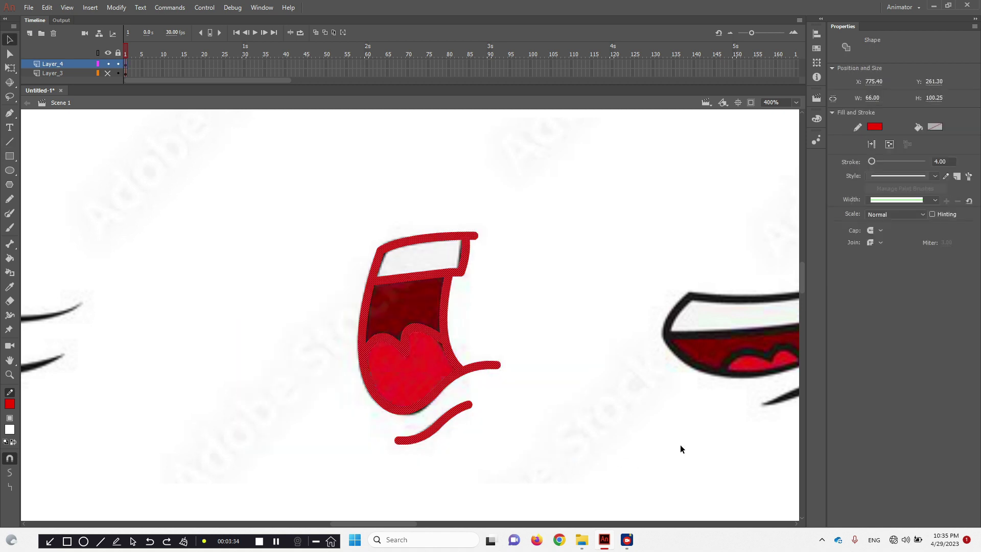
click(904, 201)
click(893, 220)
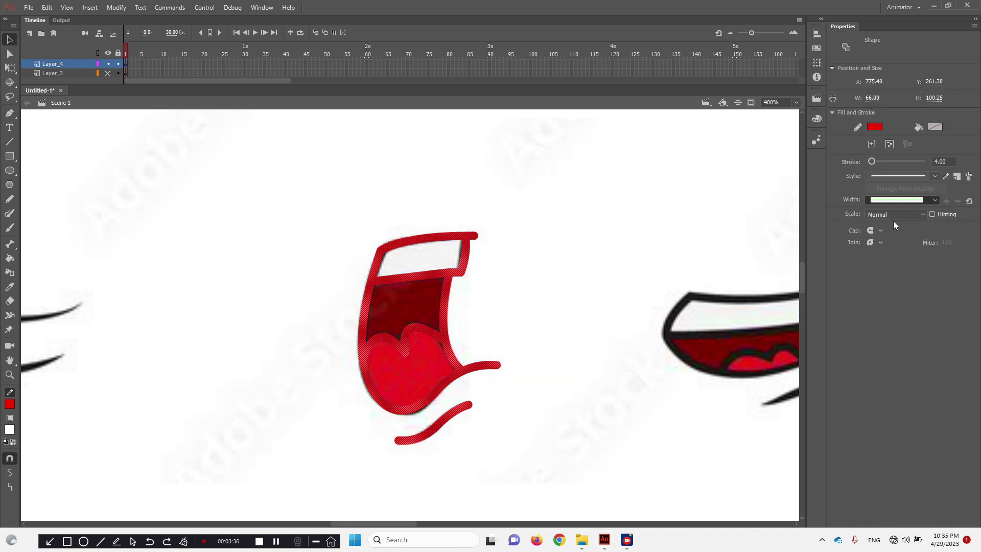
click(593, 272)
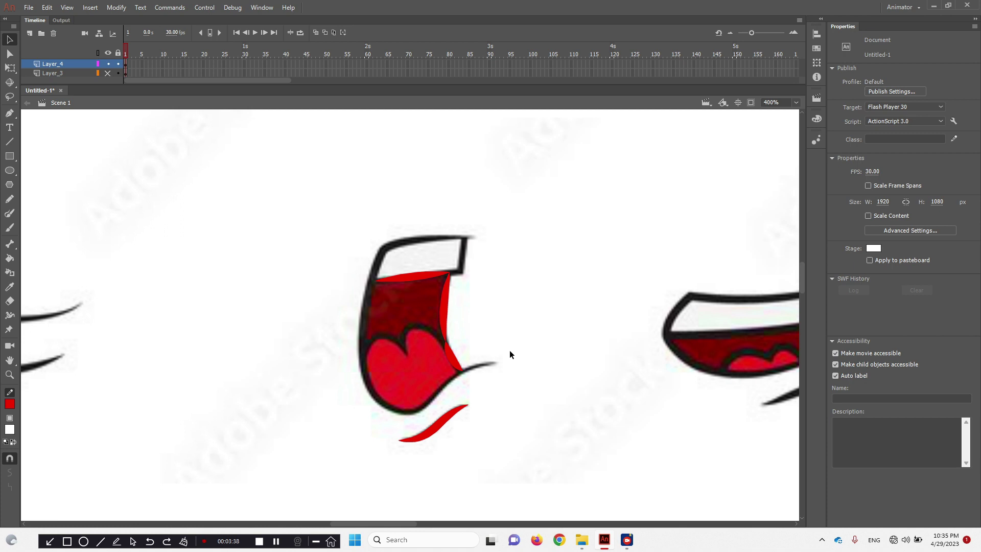
key(ctrl+a)
click(562, 332)
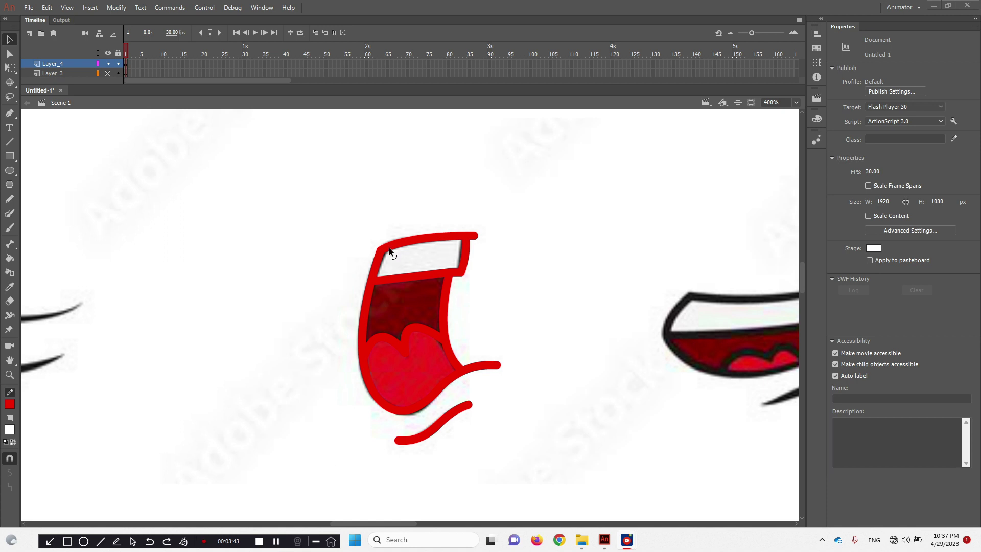
drag(311, 195, 578, 472)
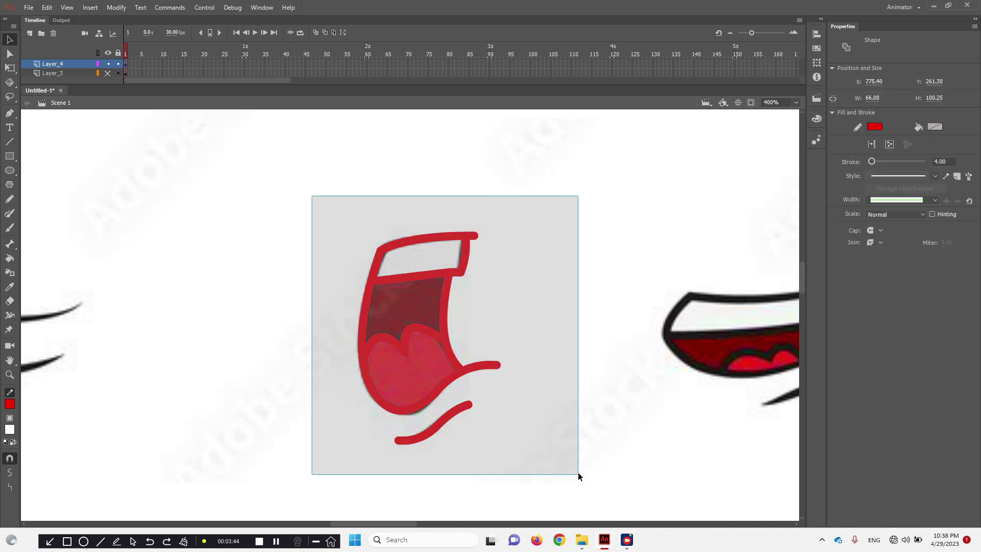
click(916, 202)
click(900, 224)
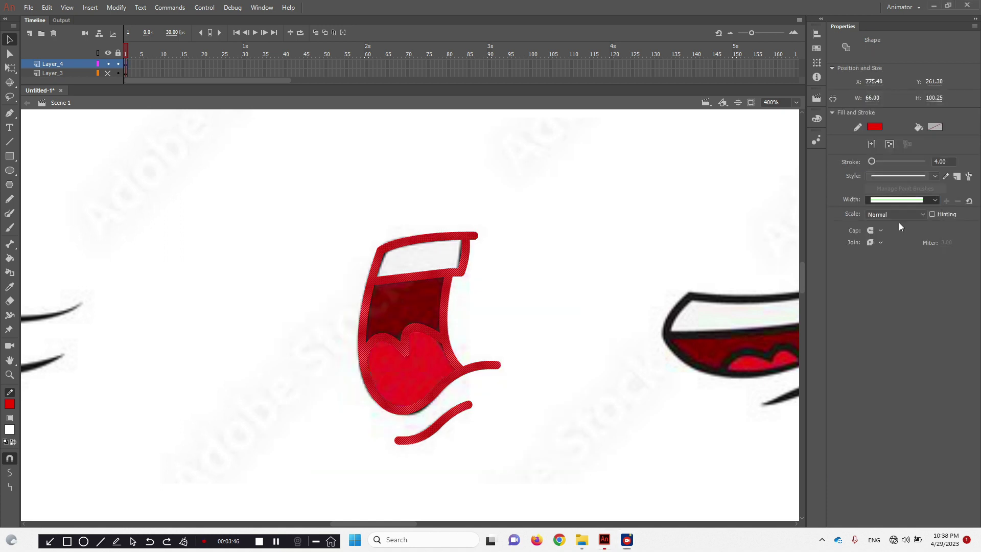
key(ctrl+z)
click(578, 220)
Apply the tapered width profile to the open mouth's outer outline without its upper-right tip.
click(430, 237)
shift+click(373, 267)
click(927, 203)
click(900, 222)
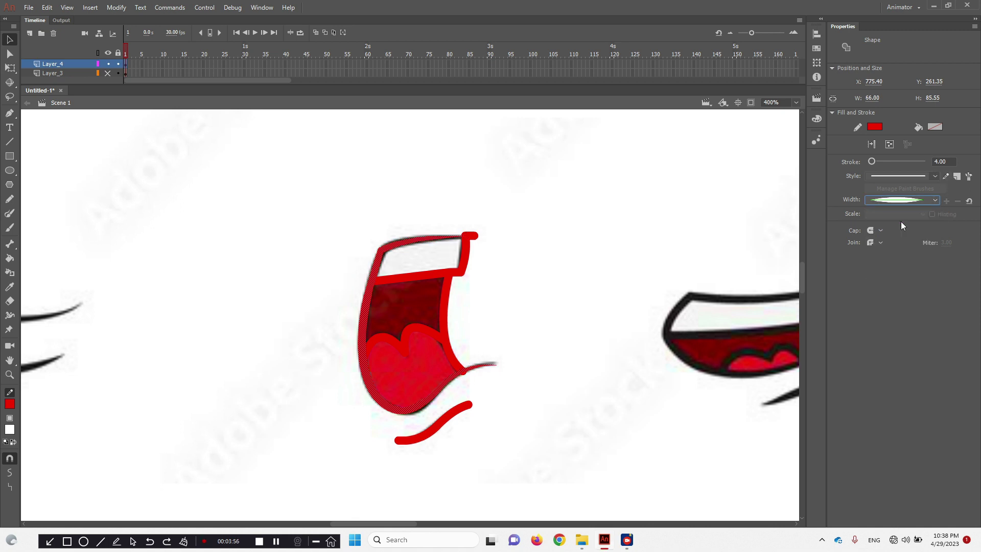
click(489, 252)
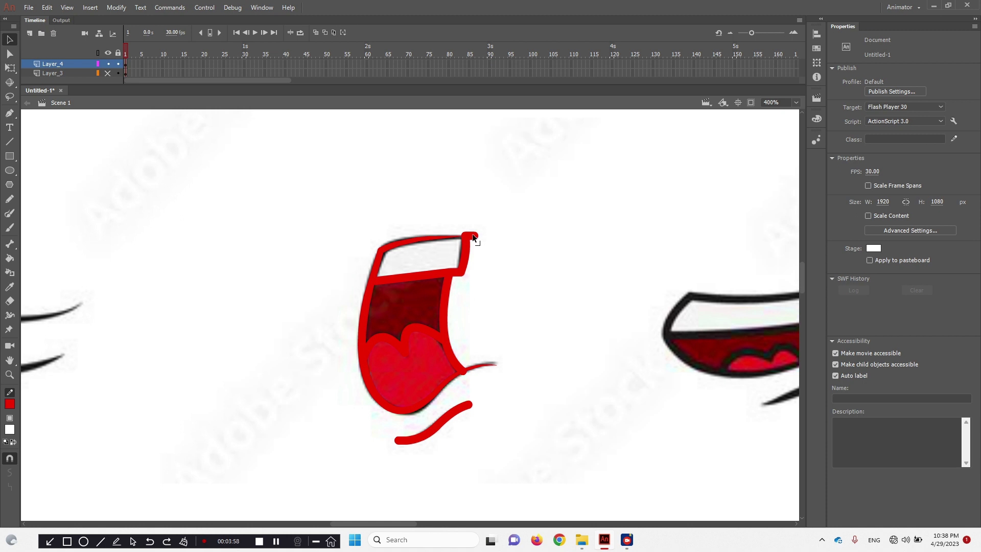
click(473, 237)
Undo the last profile change and apply the tapered width profile to the outer outline with its upper-right tip included.
key(ctrl+z)
key(ctrl+z)
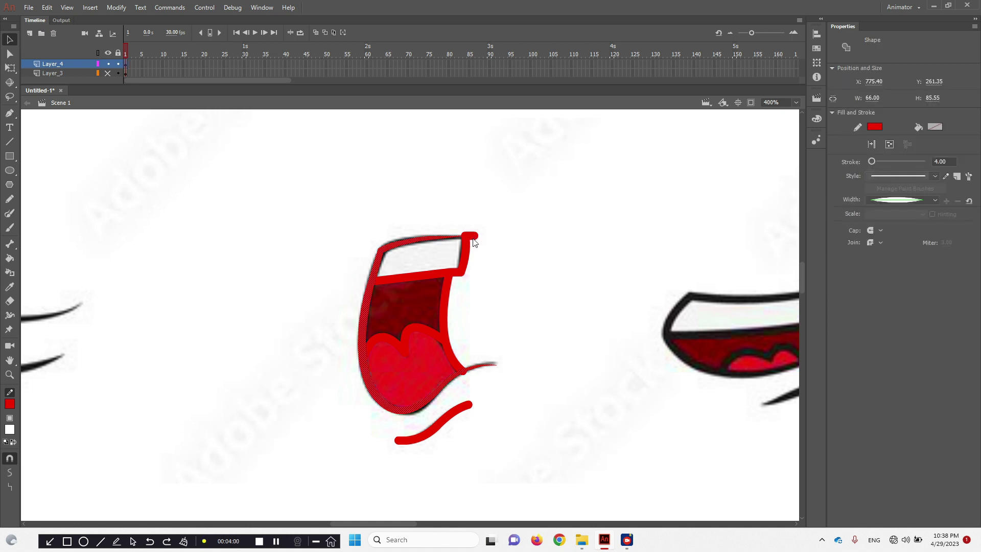
key(ctrl+z)
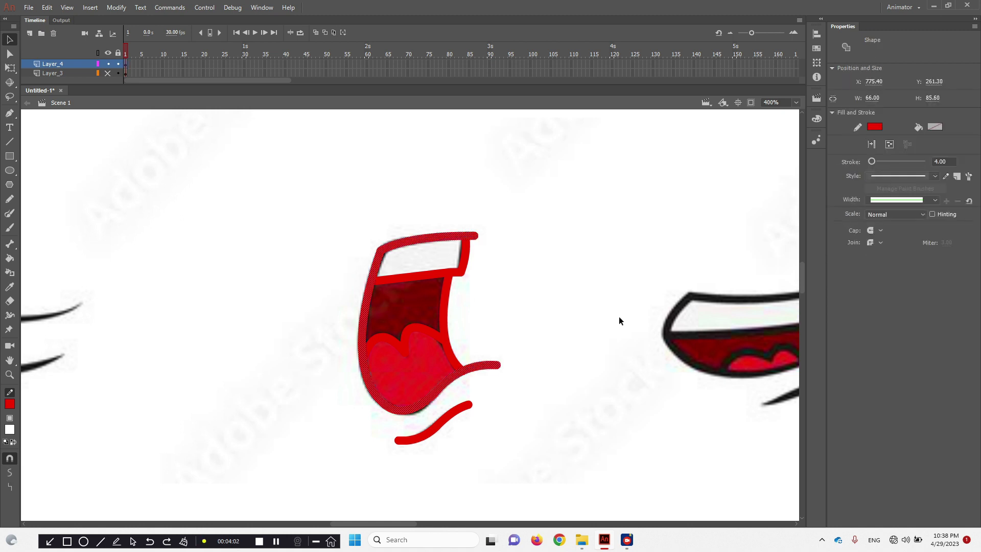
click(935, 200)
click(889, 229)
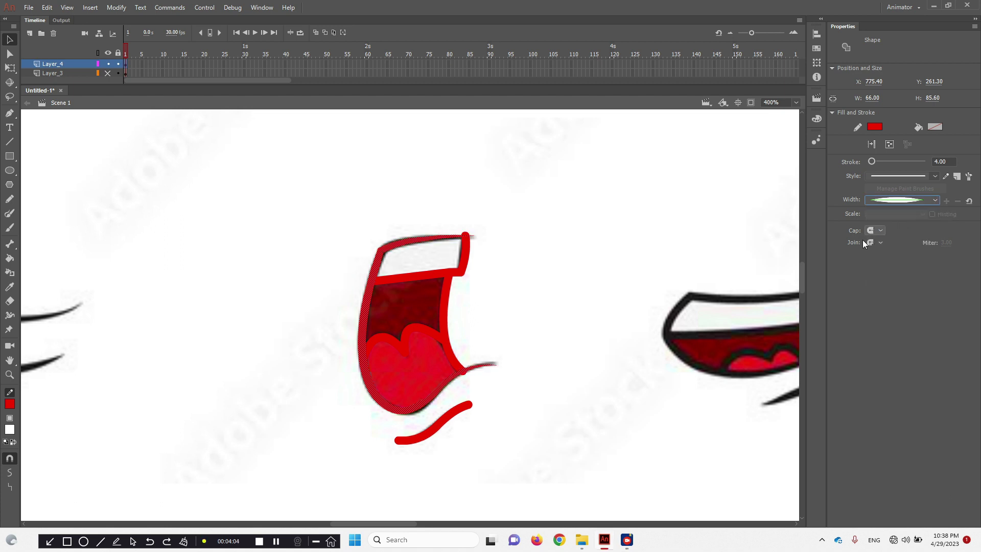
click(585, 265)
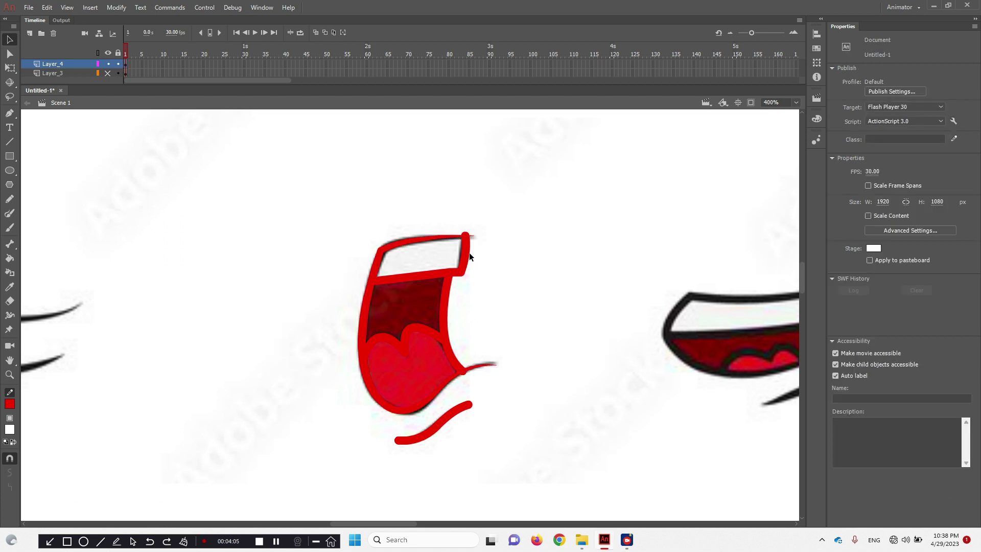
Try the tapered width profile on the tongue's outline, and undo it.
click(430, 335)
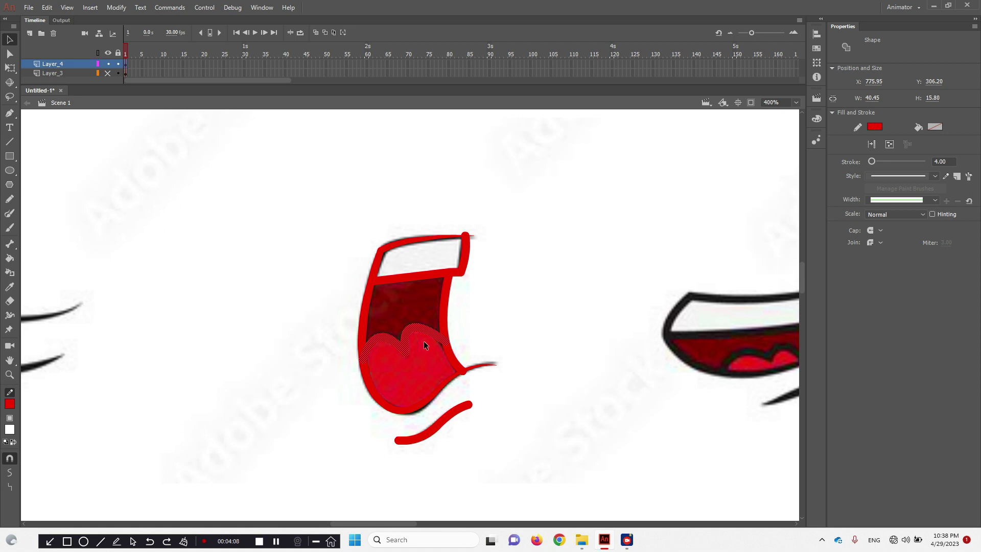
click(935, 199)
click(901, 224)
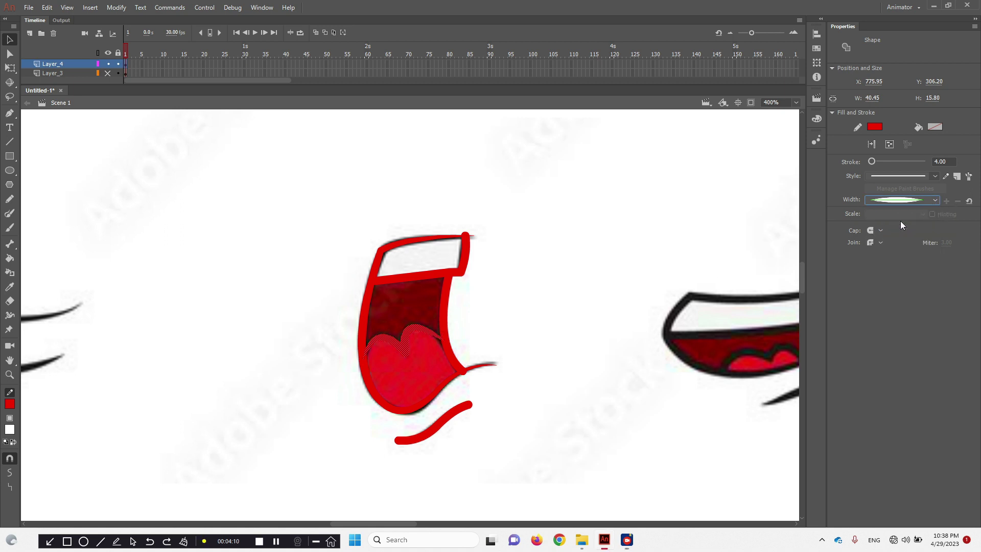
click(468, 338)
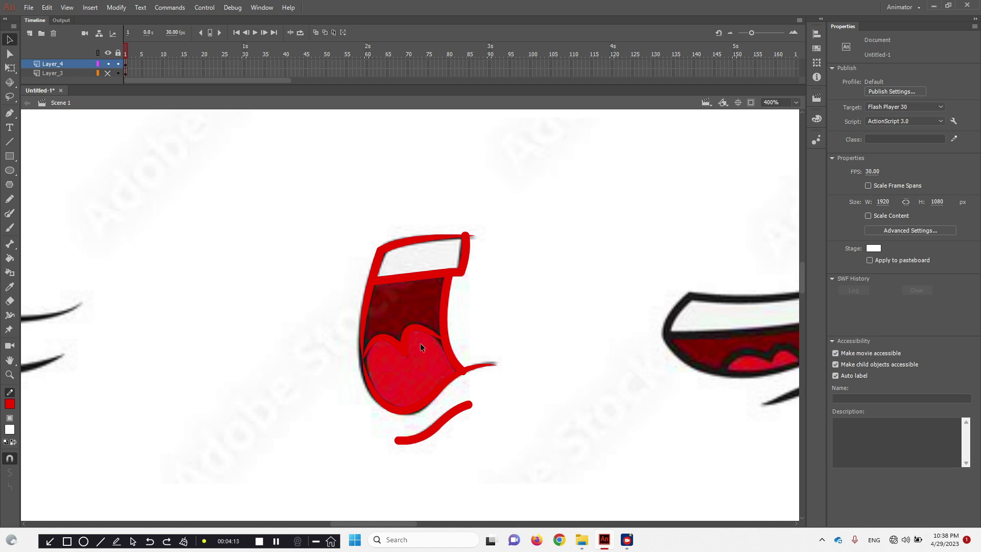
click(382, 383)
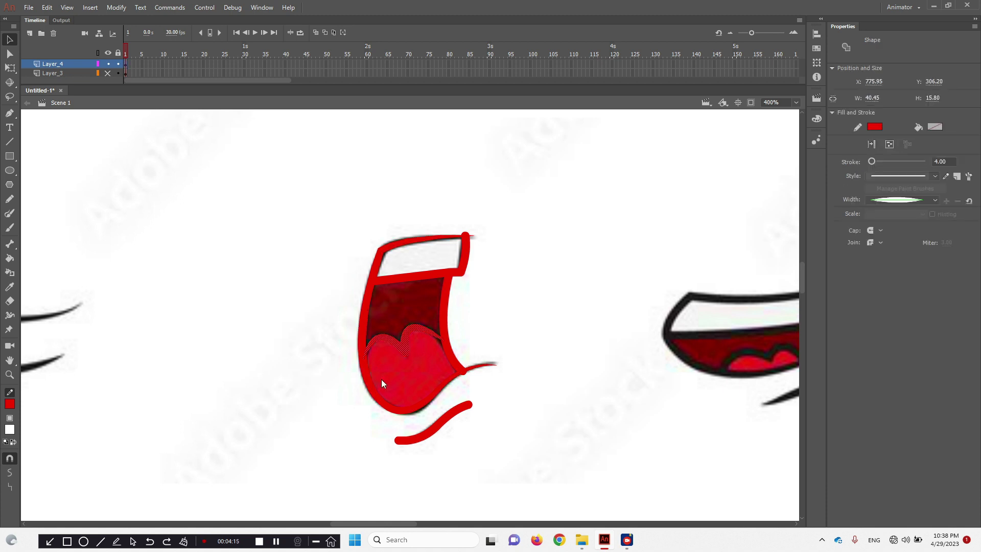
click(516, 320)
key(ctrl+z)
key(ctrl+z)
click(525, 319)
Apply the tapered width profile to the chin line below the open mouth.
ctrl+alt+click(482, 311)
drag(410, 367, 417, 355)
ctrl+click(408, 360)
click(391, 316)
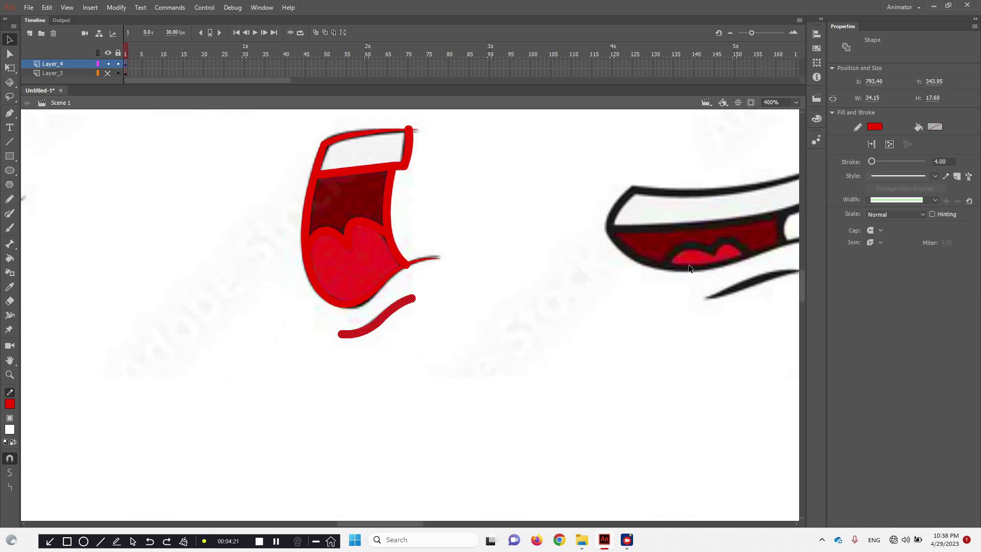
click(918, 204)
click(896, 223)
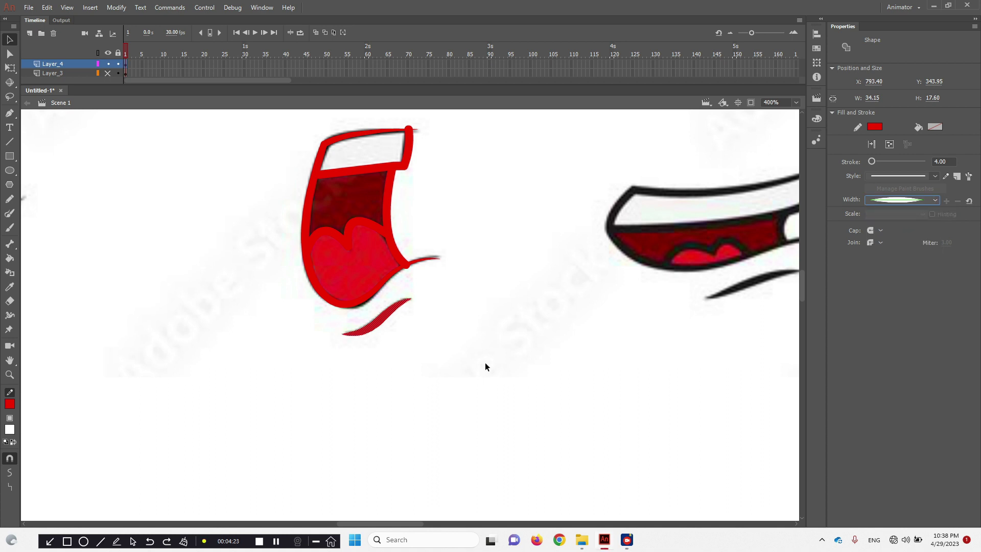
click(485, 362)
Move the whole traced open mouth beside its reference to compare the two, and undo the move.
ctrl+alt+click(408, 319)
scroll(408, 319, up, 1)
drag(268, 248, 471, 480)
drag(391, 331, 310, 342)
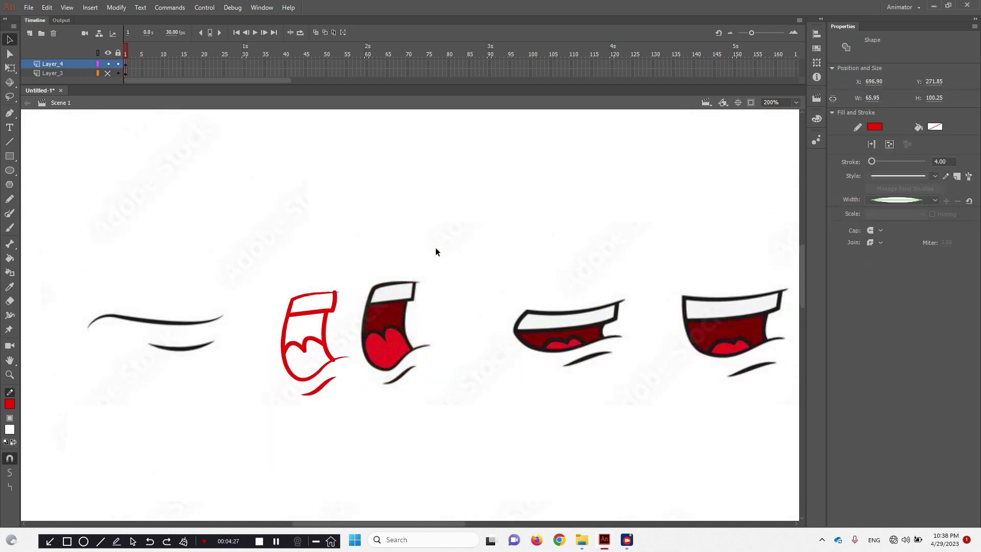
click(424, 352)
key(ctrl+a)
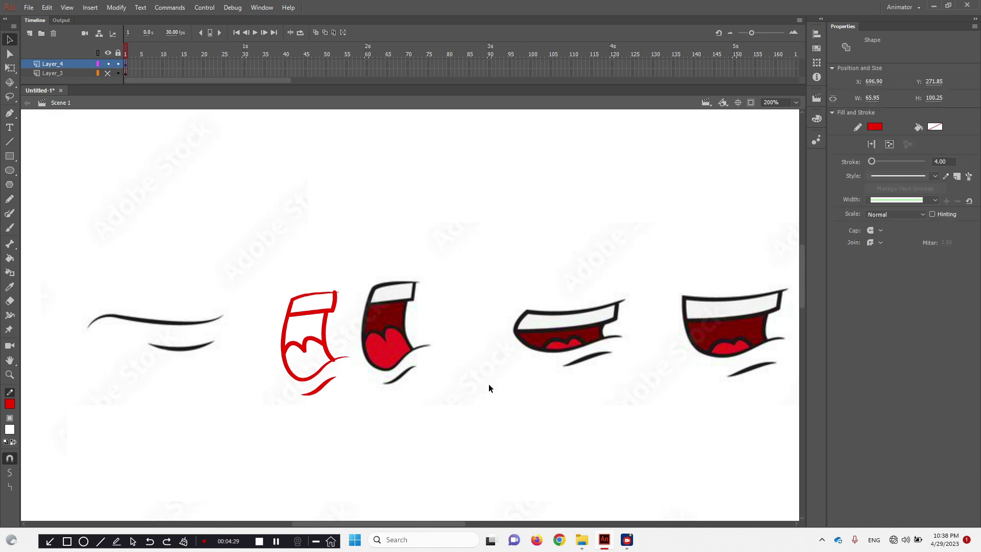
key(ctrl+z)
click(514, 399)
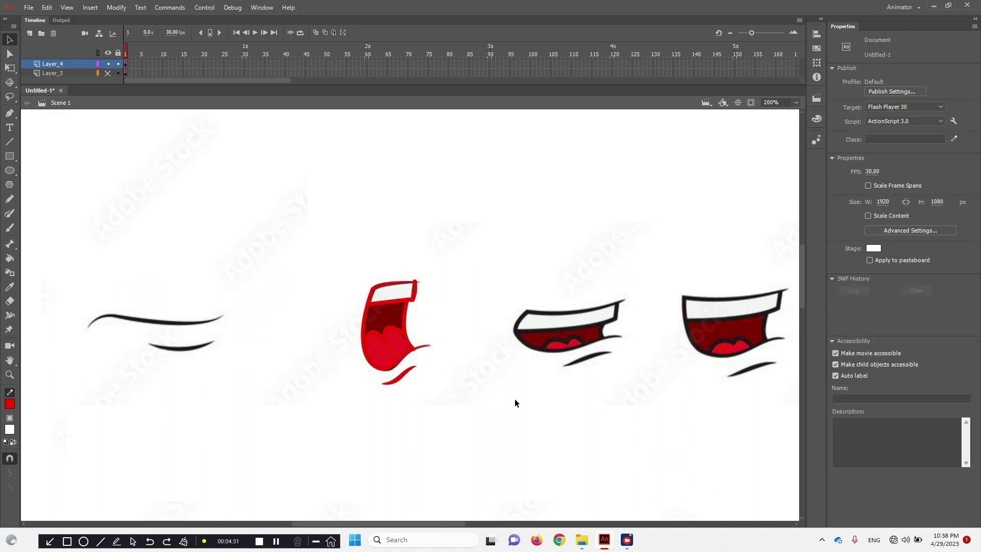
Save the document in the Eyes Class folder as an Animate document named Animation Face.
key(ctrl+s)
scroll(138, 188, down, 2)
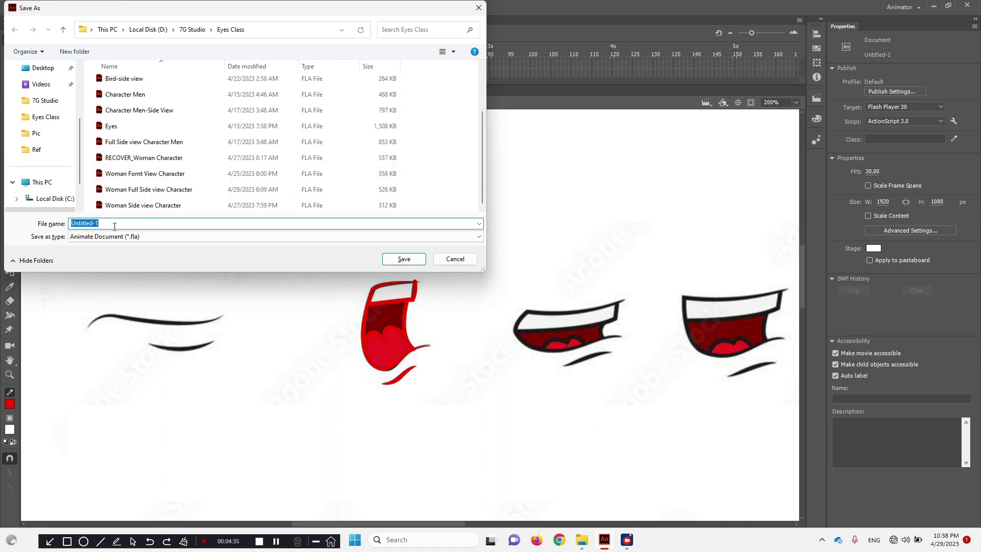
text(Animation Face)
key(Return)
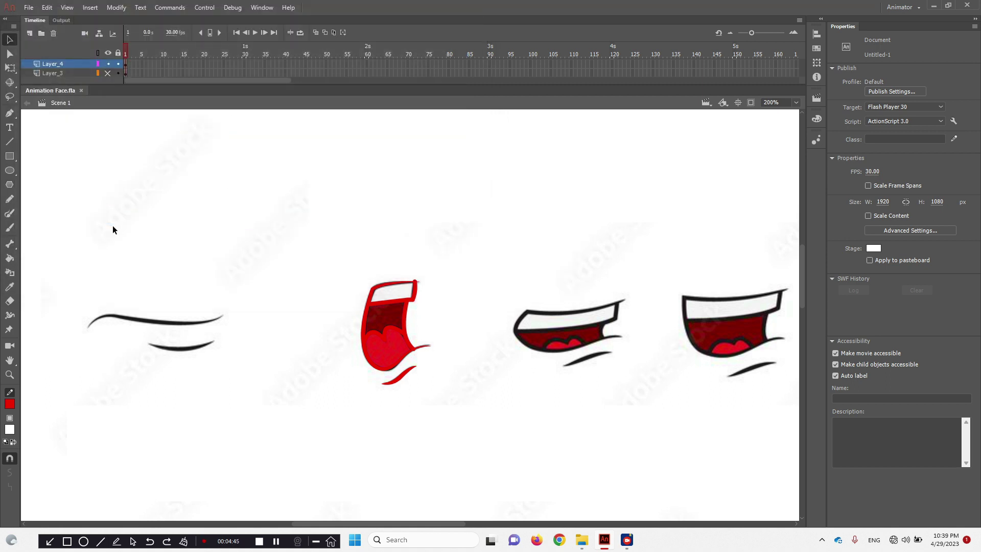
Hide Layer_4 and add a new layer above it for tracing the next mouth.
click(108, 64)
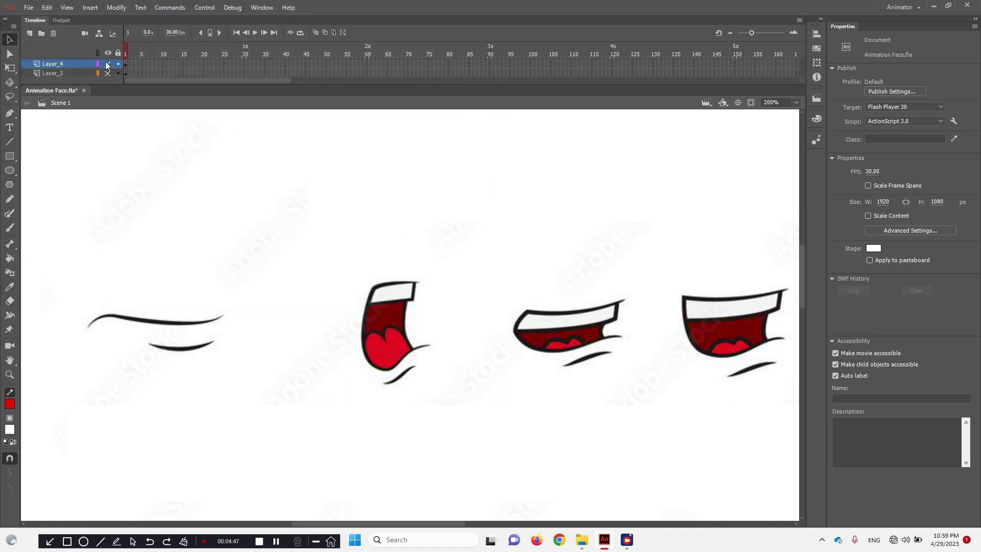
click(30, 33)
drag(469, 234, 332, 246)
scroll(460, 377, up, 2)
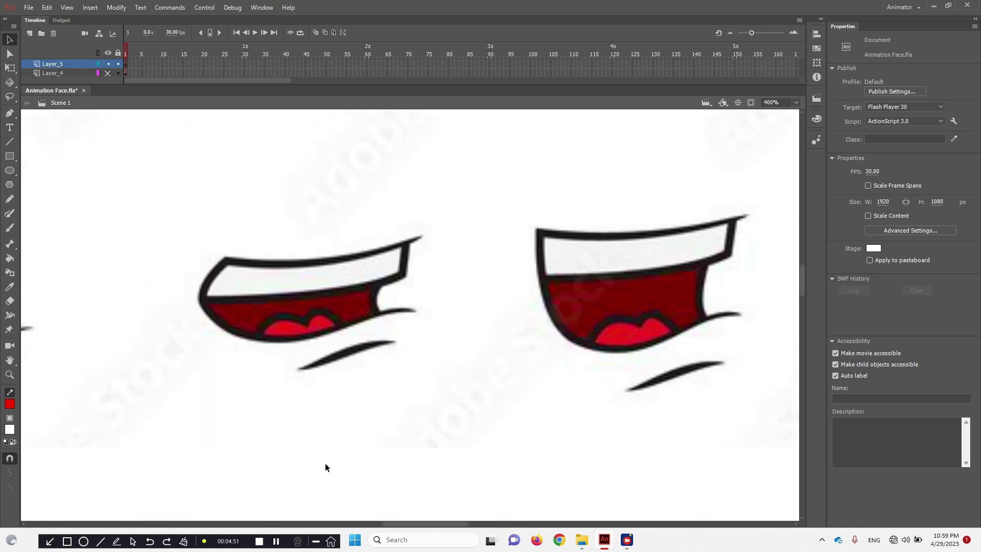
click(276, 541)
Trace the narrow open mouth's outer outline with bent lines, from the upper lip around the left corner to the lower lip's tail.
key(n)
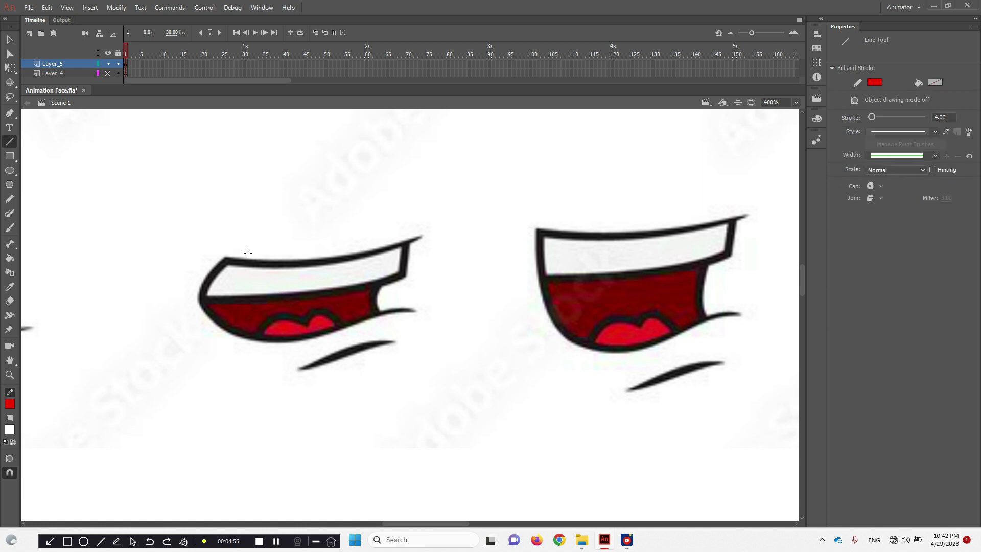
mouse_move(422, 232)
mouse_down()
mouse_move(403, 246)
mouse_move(269, 241)
mouse_move(230, 261)
mouse_up()
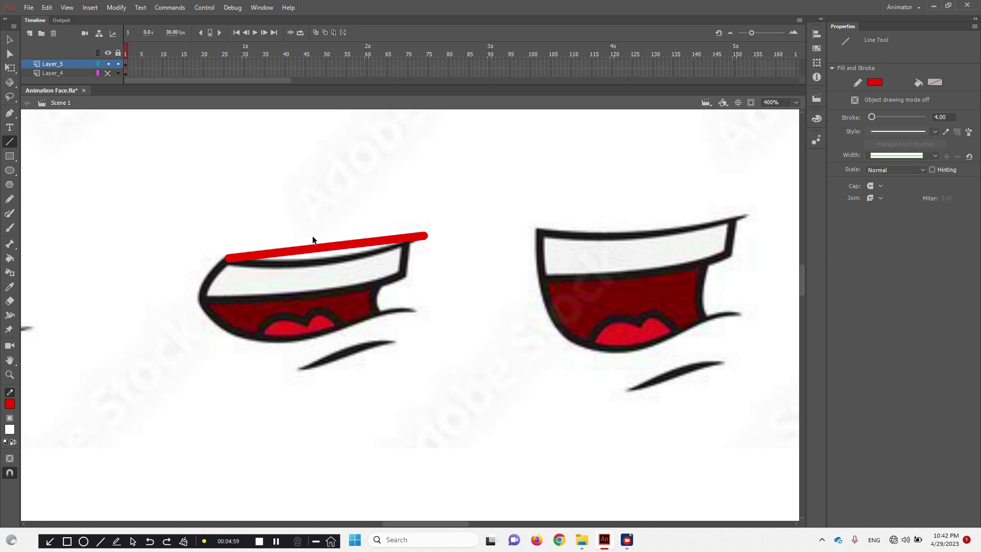
drag(315, 248, 313, 264)
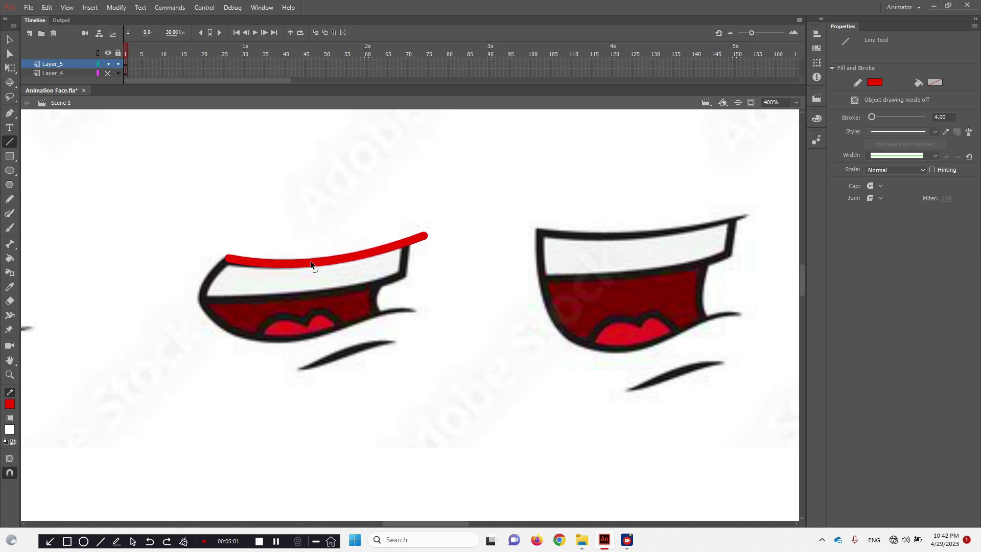
mouse_move(229, 258)
mouse_down()
mouse_move(207, 307)
mouse_move(210, 285)
mouse_move(335, 331)
mouse_up()
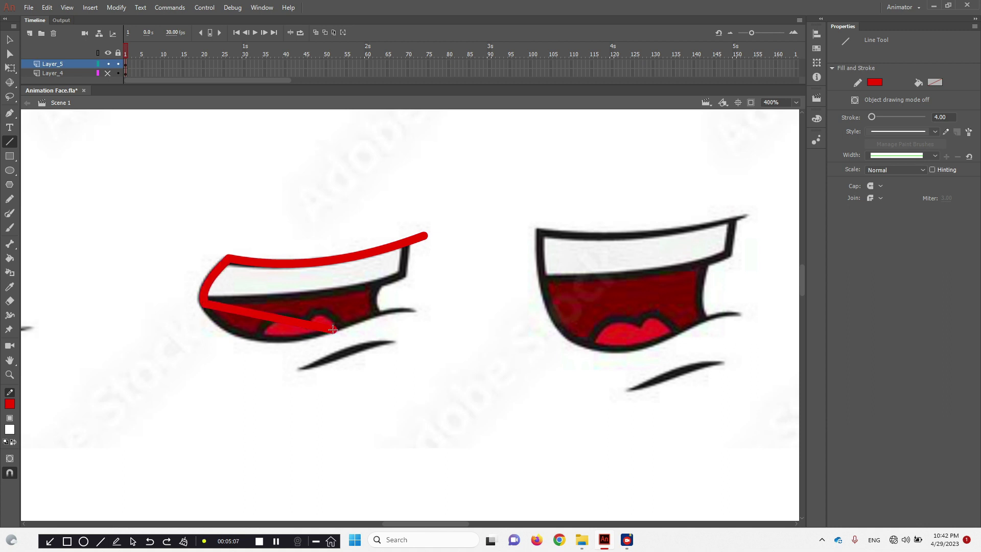
drag(269, 322, 253, 335)
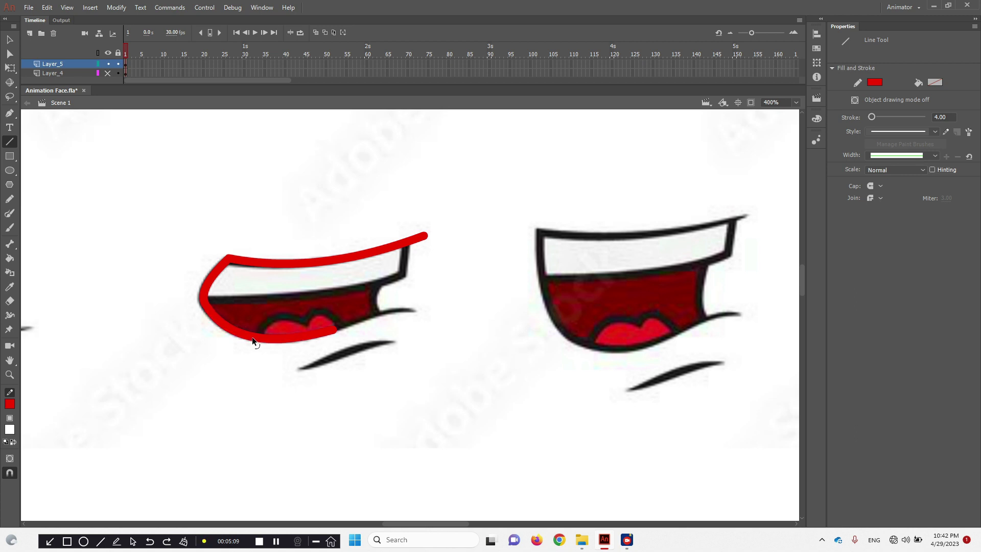
mouse_move(334, 331)
mouse_down()
mouse_move(420, 312)
mouse_move(388, 313)
mouse_up()
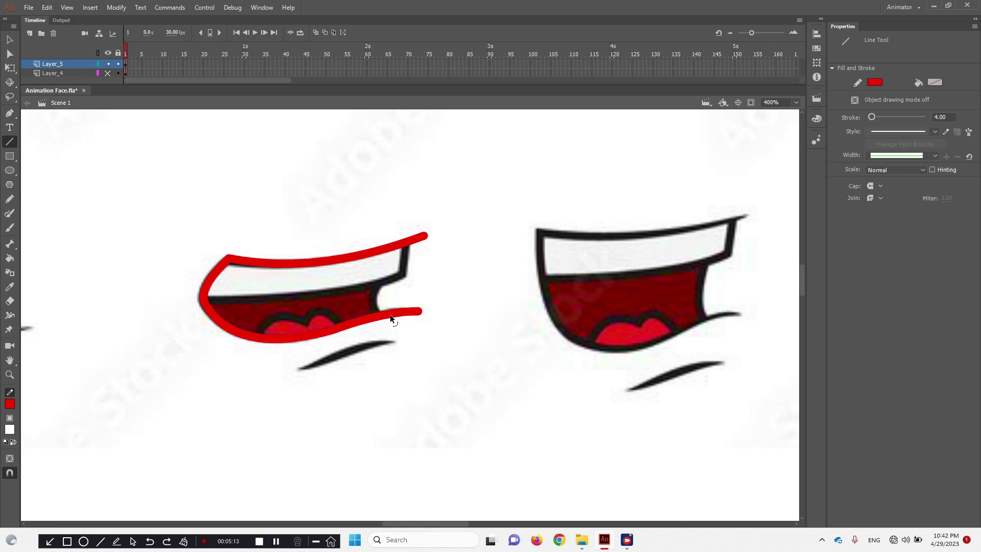
Trace the teeth's right and lower edges and the curved inner right edge of the narrow open mouth.
mouse_move(405, 244)
mouse_down()
mouse_move(402, 289)
mouse_move(402, 277)
mouse_up()
ctrl+click(401, 272)
mouse_move(427, 311)
mouse_down()
mouse_move(521, 281)
mouse_move(498, 304)
mouse_move(117, 338)
mouse_up()
drag(303, 314, 375, 323)
mouse_move(468, 307)
mouse_down()
mouse_move(467, 369)
mouse_move(455, 339)
mouse_up()
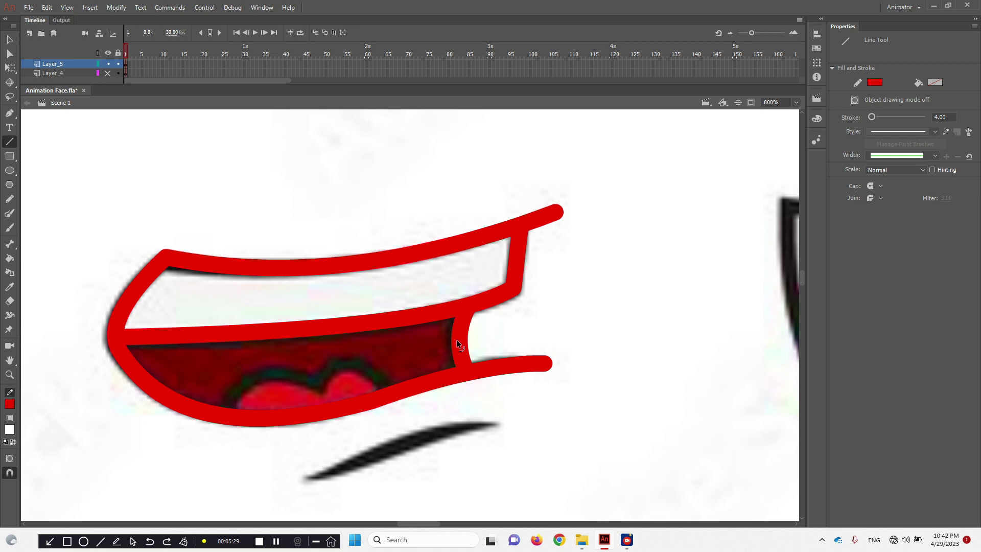
Trace the two tongue humps inside the narrow open mouth and the curved chin line below it.
mouse_move(391, 393)
mouse_down()
mouse_move(317, 388)
mouse_move(339, 363)
mouse_move(244, 396)
mouse_move(232, 410)
mouse_move(262, 373)
mouse_up()
drag(302, 476, 503, 425)
drag(445, 432, 448, 424)
drag(394, 440, 405, 440)
key(ctrl+z)
key(ctrl+z)
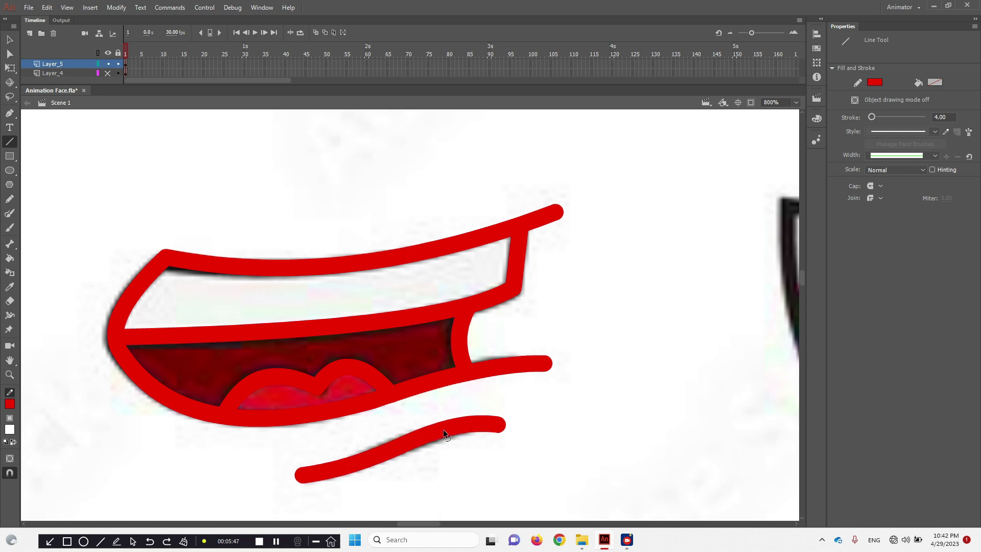
Try a tapered width profile on the narrow mouth's outer outline and chin line, and undo it.
key(ctrl+minus)
key(v)
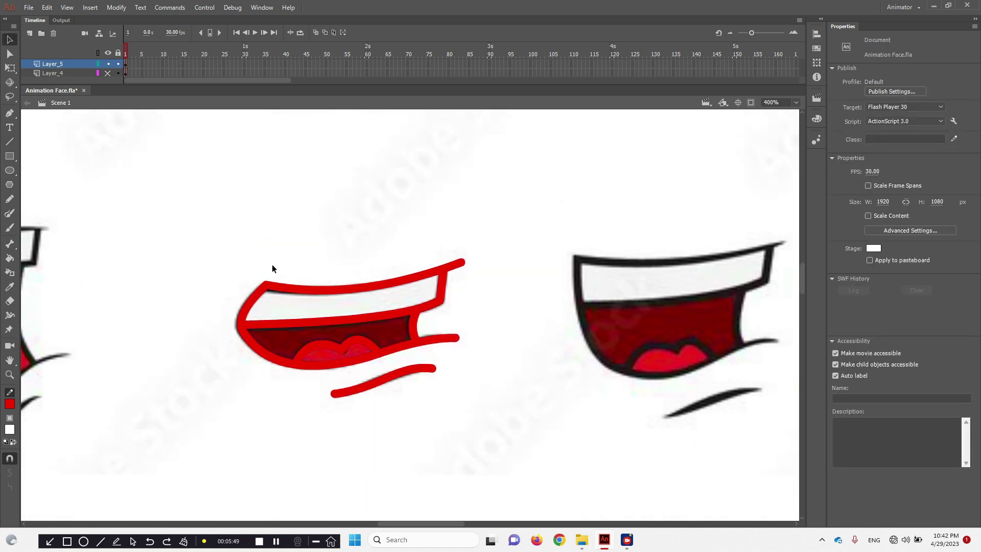
click(301, 290)
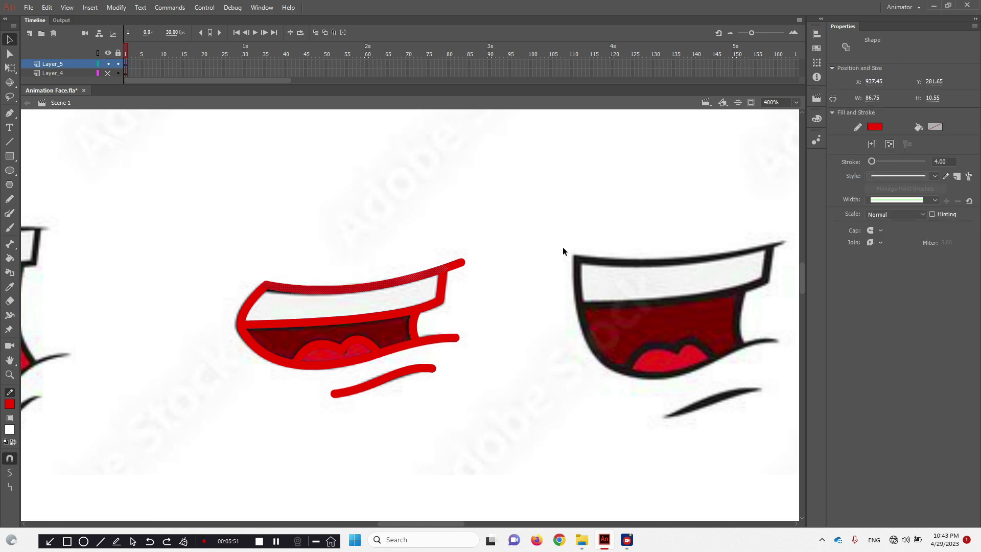
shift+click(459, 267)
shift+click(254, 344)
click(930, 200)
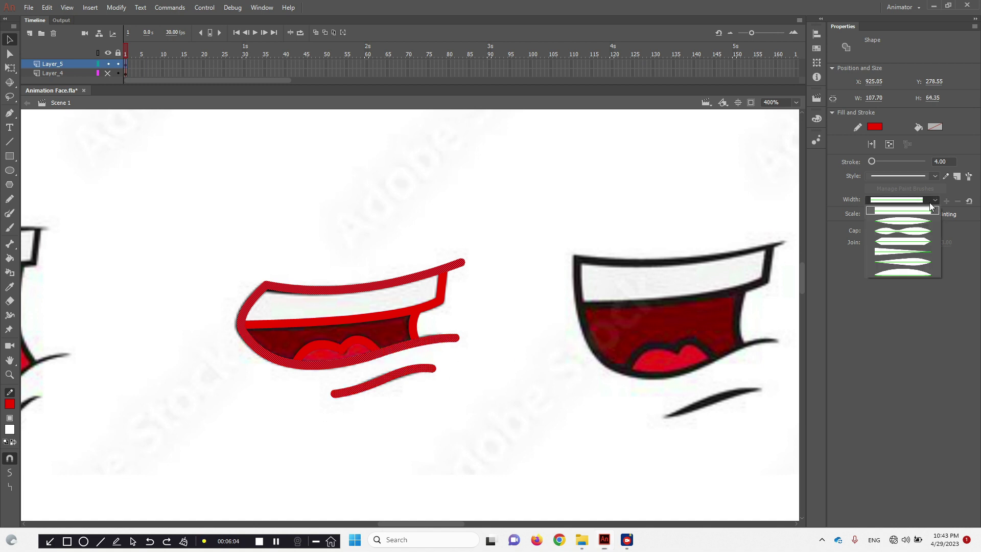
click(898, 234)
click(493, 407)
key(ctrl+z)
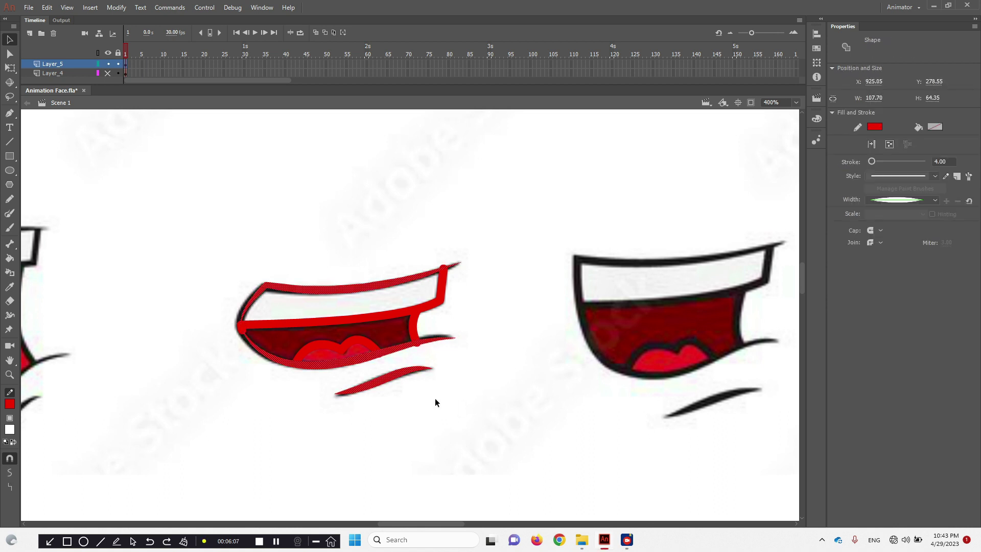
click(492, 389)
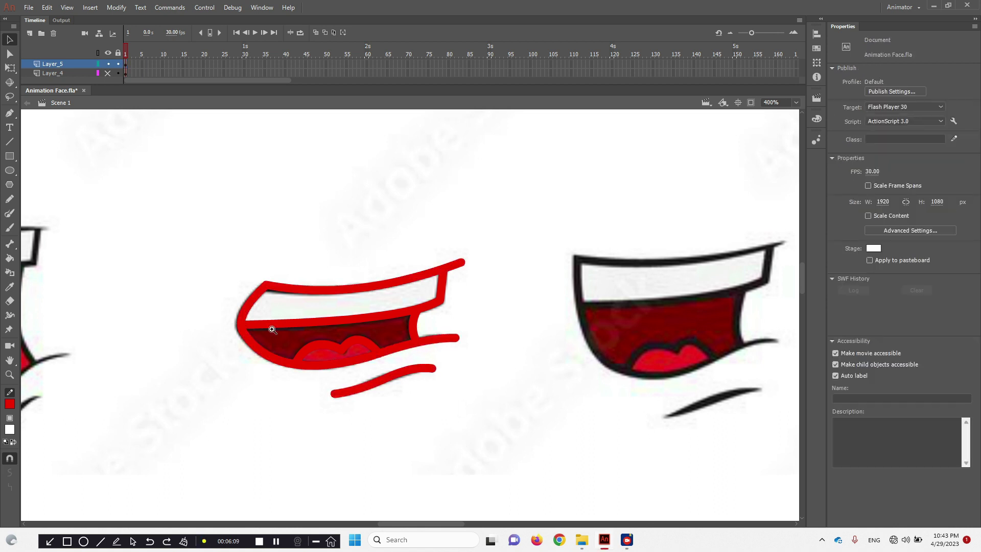
Apply the tapered width profile to the narrow mouth's outer outline and chin line, leaving out the teeth, tongue and inner lines.
ctrl+click(270, 328)
click(354, 282)
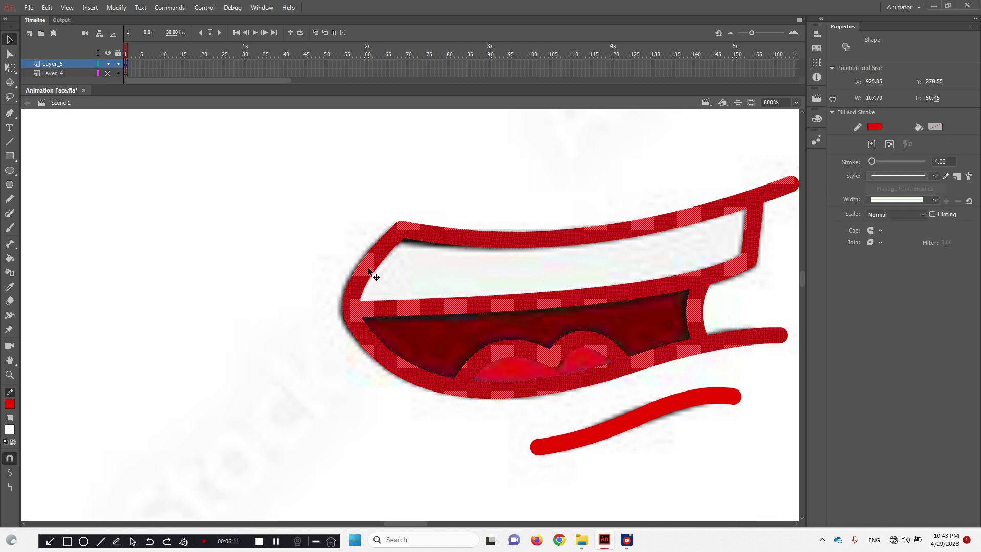
shift+click(376, 308)
drag(707, 366, 537, 388)
shift+click(535, 334)
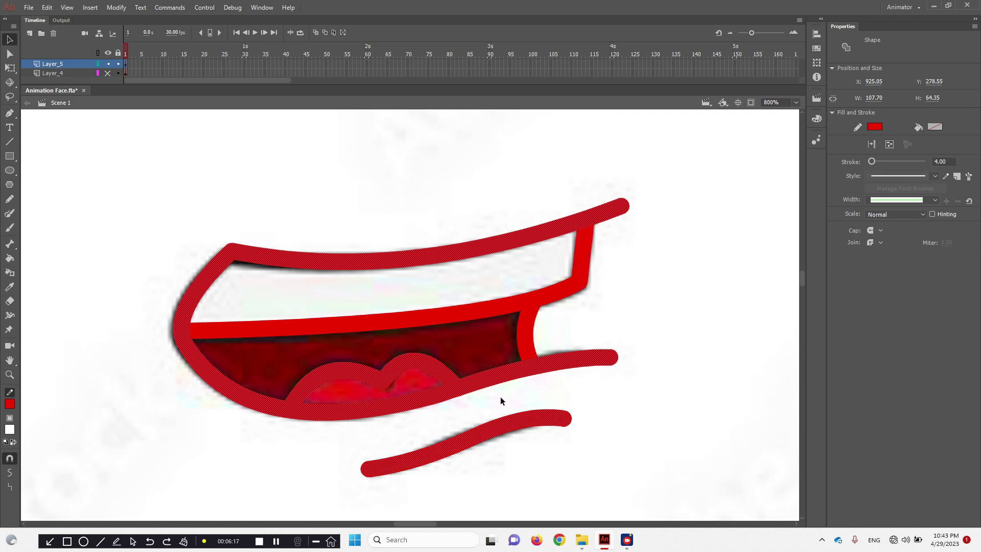
shift+click(370, 377)
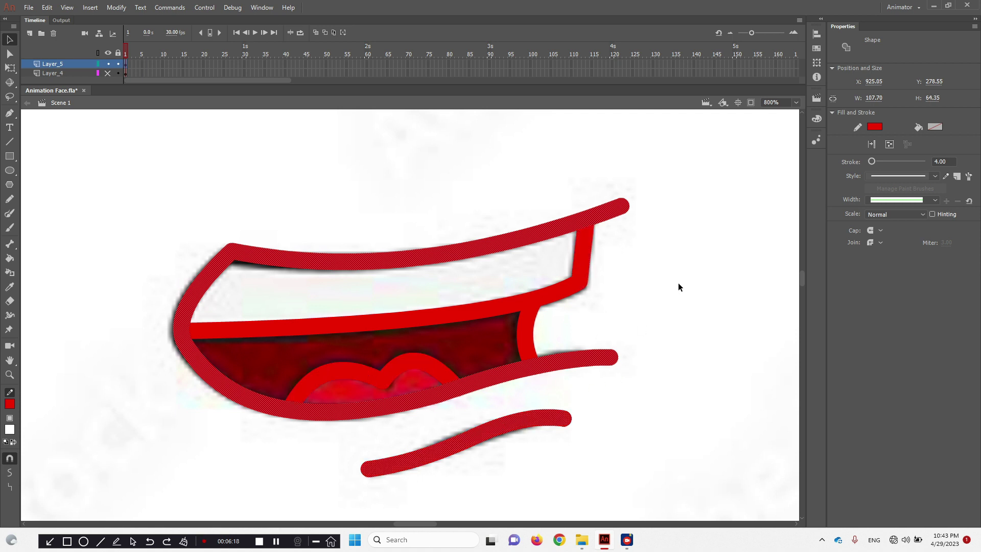
click(934, 200)
click(904, 214)
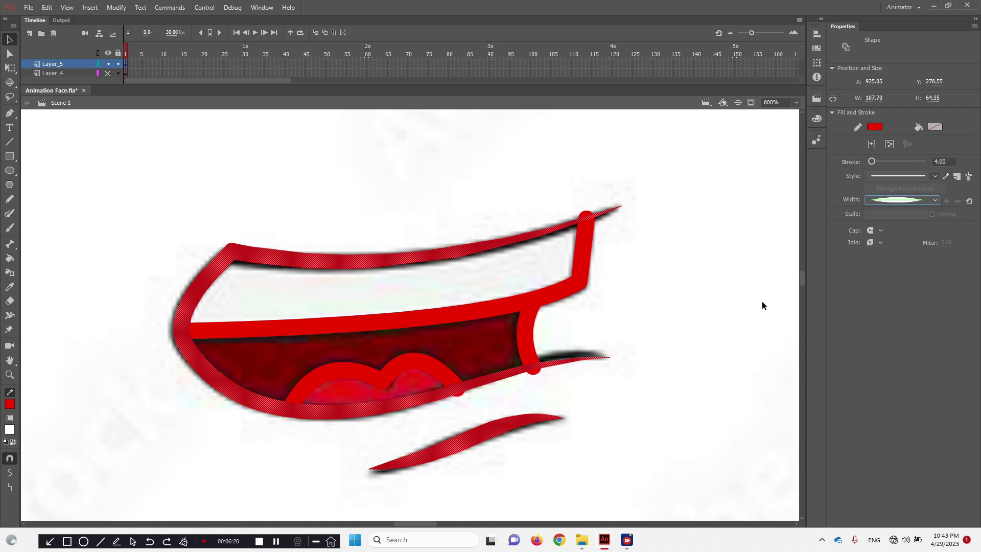
click(712, 305)
Hide Layer_5 and add a new layer above it for tracing the next mouth.
key(ctrl+minus)
mouse_move(517, 326)
mouse_down()
mouse_move(365, 315)
mouse_move(406, 315)
mouse_up()
click(108, 64)
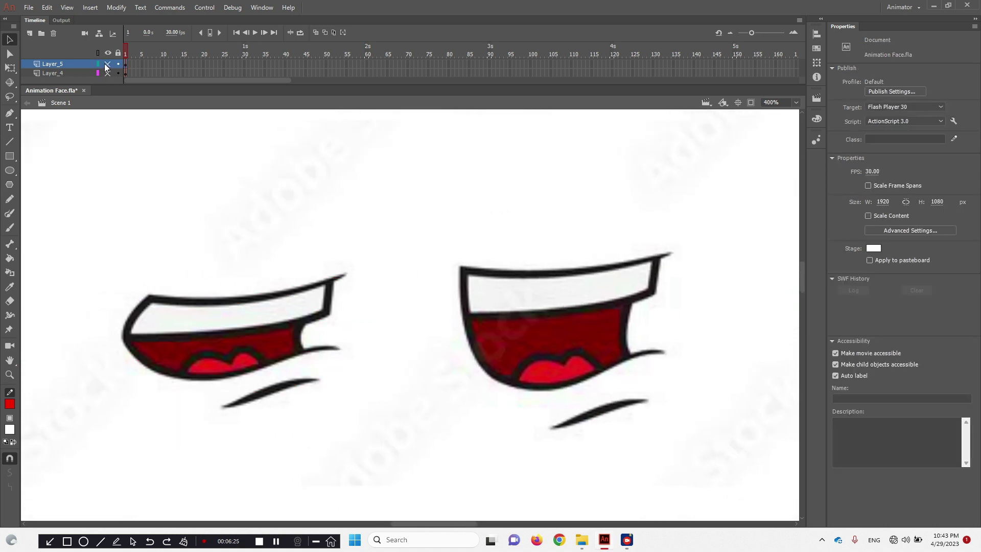
click(29, 34)
drag(516, 294, 369, 327)
ctrl+alt+click(353, 351)
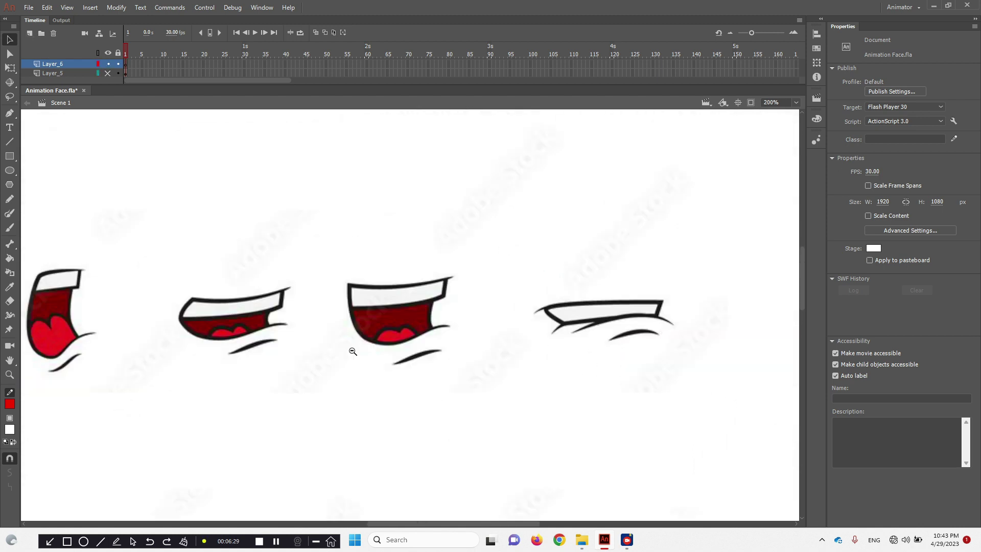
Save the changes to the Animation Face document.
drag(437, 321, 453, 358)
ctrl+click(424, 338)
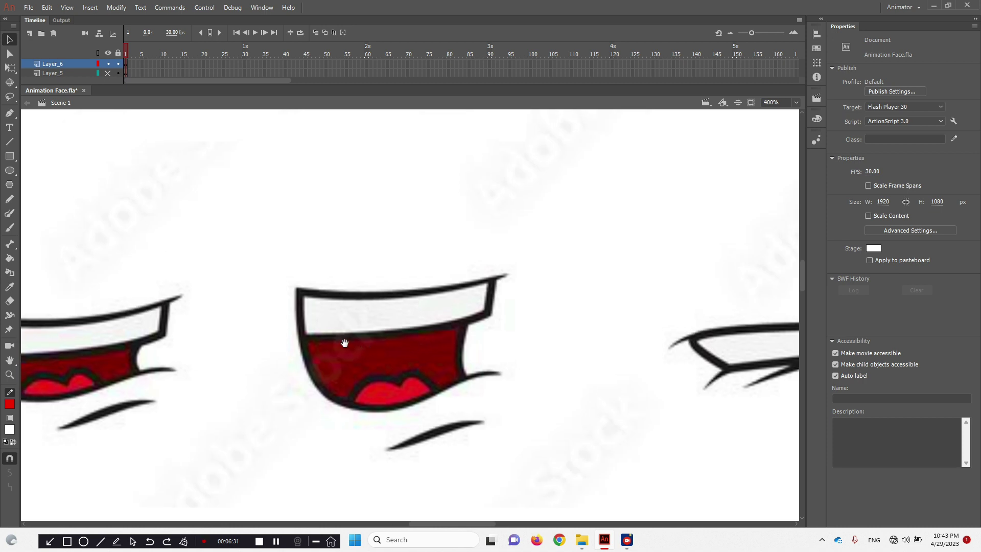
key(ctrl+s)
Trace the taller open mouth's outer outline with bent lines, from the upper lip down the left side to the lower lip's tail.
ctrl+alt+click(380, 375)
drag(430, 321, 397, 354)
ctrl+click(394, 323)
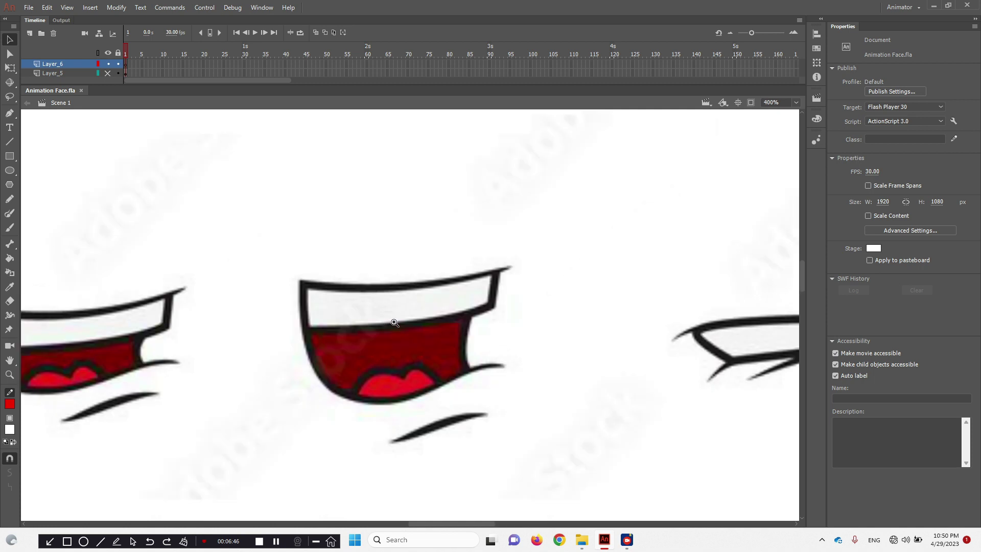
key(n)
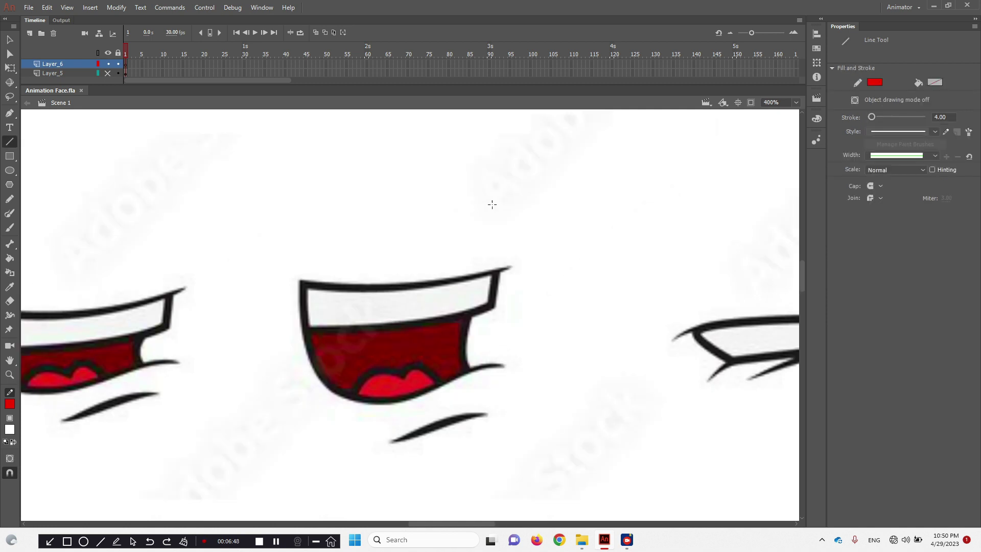
drag(511, 268, 303, 283)
drag(413, 277, 415, 286)
mouse_move(301, 282)
mouse_down()
mouse_move(373, 362)
mouse_move(391, 402)
mouse_up()
drag(340, 333, 315, 371)
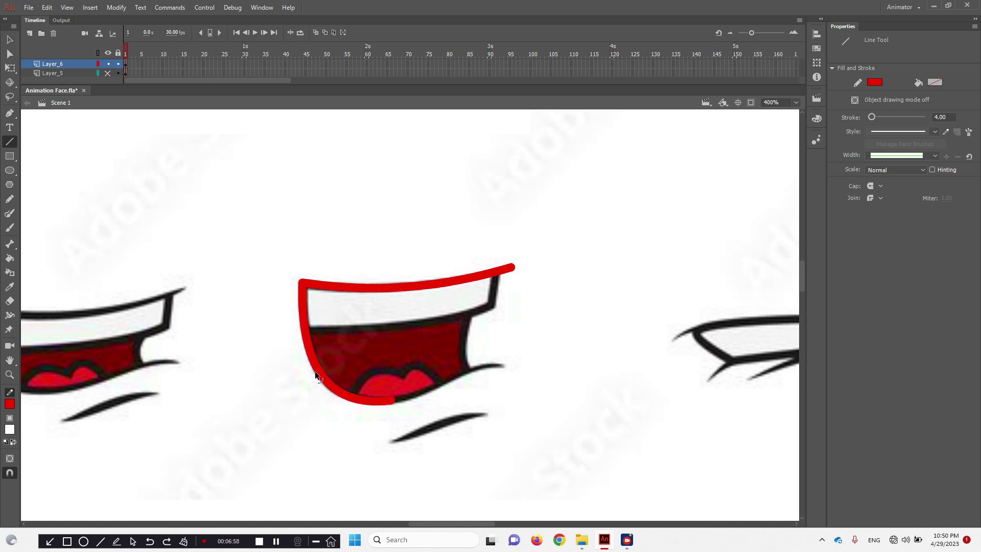
mouse_move(393, 403)
mouse_down()
mouse_move(473, 380)
mouse_move(438, 385)
mouse_up()
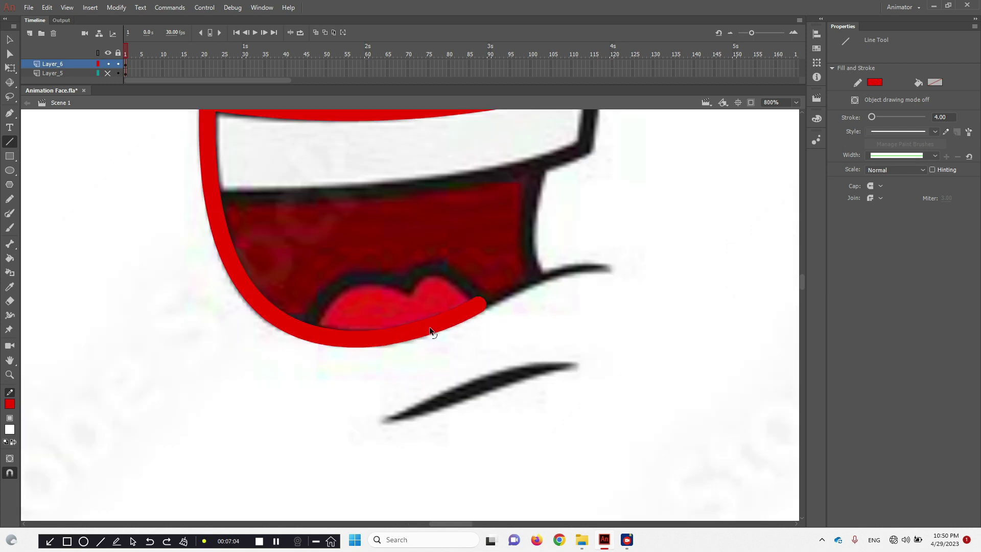
mouse_move(477, 303)
mouse_down()
mouse_move(614, 270)
mouse_move(569, 270)
mouse_up()
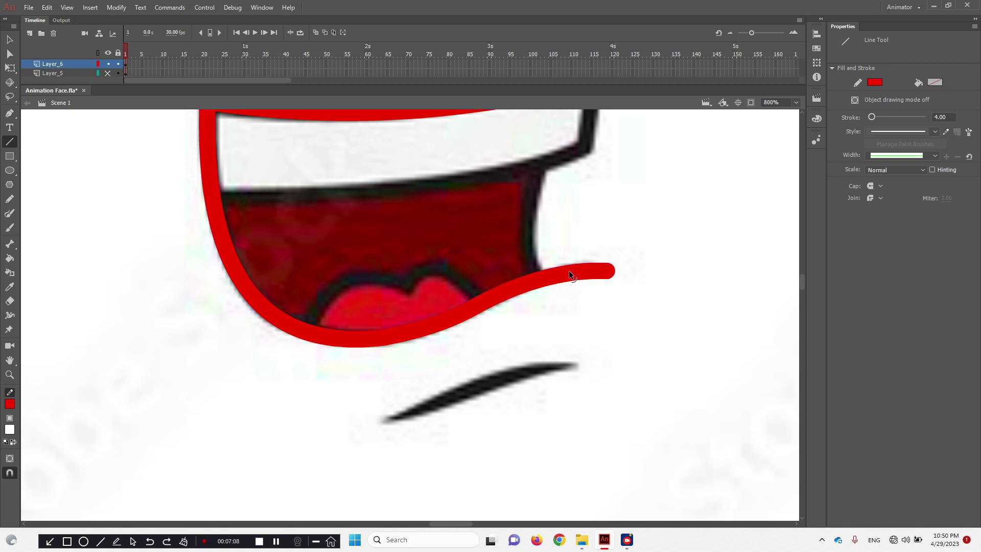
Trace the taller mouth's teeth edges and its inner right edge, bending the lines to match the reference.
scroll(536, 302, up, 3)
scroll(491, 315, right, 2)
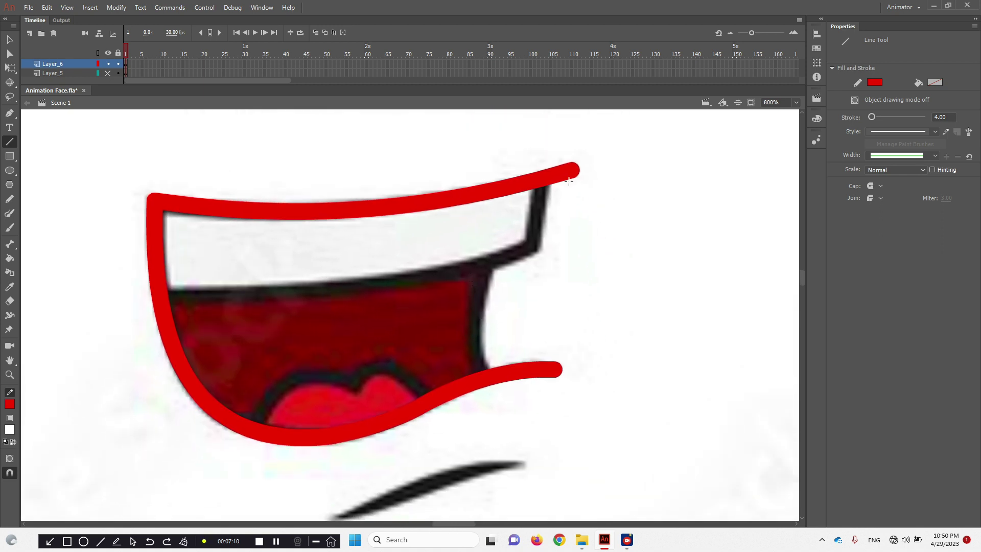
mouse_move(542, 175)
mouse_down()
mouse_move(532, 250)
mouse_move(157, 289)
mouse_up()
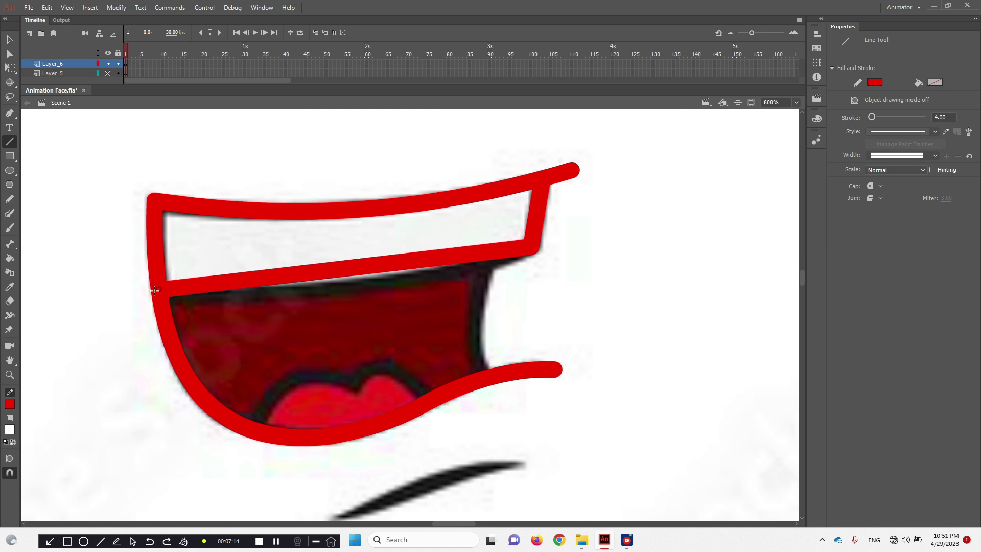
drag(370, 257, 374, 274)
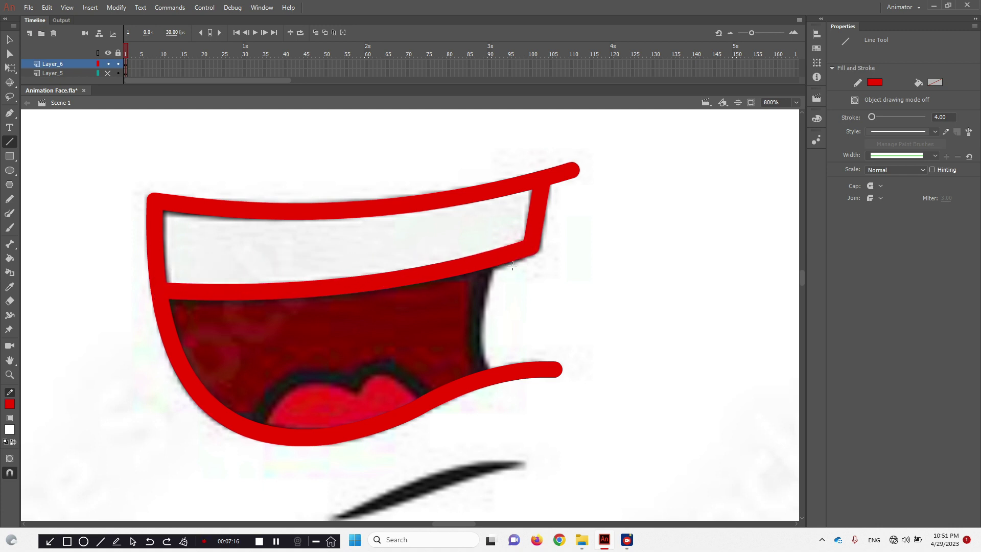
drag(493, 261, 488, 367)
drag(492, 317, 478, 314)
Trace the tongue's two humps inside the taller open mouth and join them to the lower lip.
drag(407, 369, 580, 296)
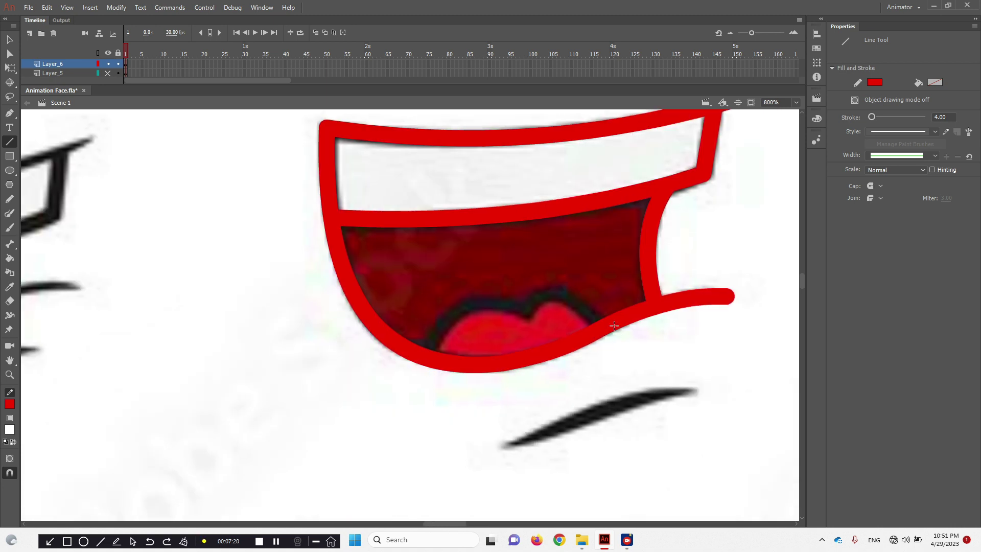
mouse_move(603, 332)
mouse_down()
mouse_move(533, 304)
mouse_move(527, 315)
mouse_move(550, 291)
mouse_move(419, 350)
mouse_up()
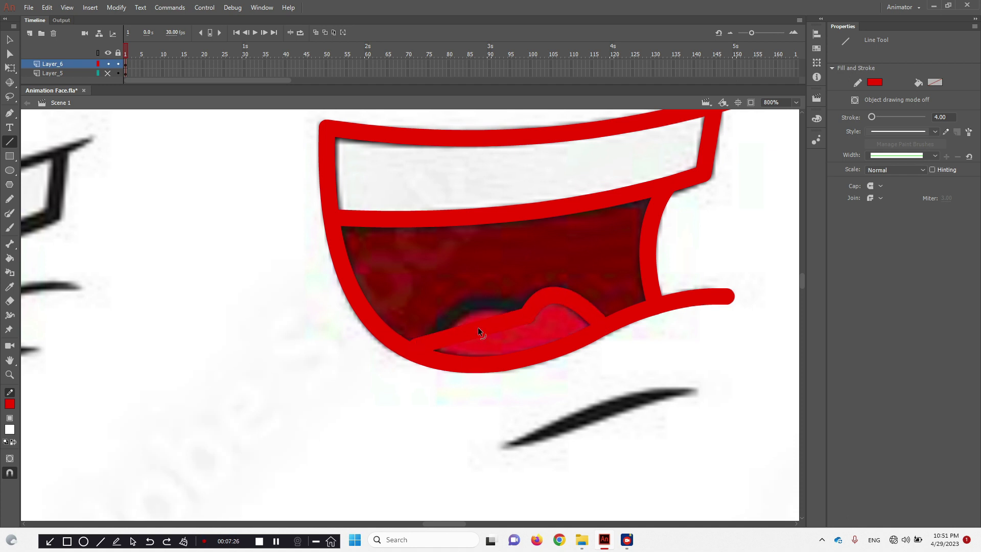
drag(480, 331, 481, 302)
drag(418, 343, 427, 345)
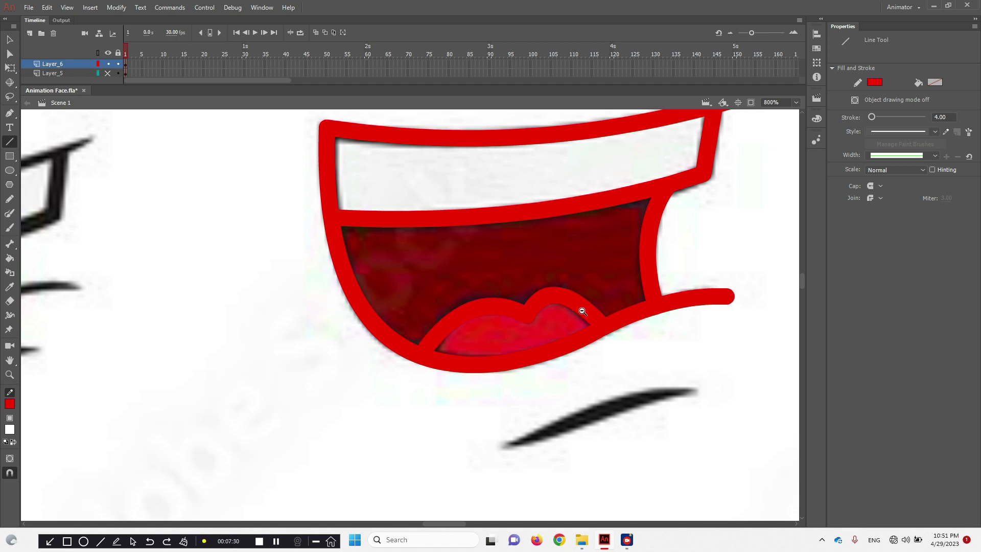
Trace the chin line below the taller open mouth with two connected lines bent to follow the reference.
ctrl+shift+click(582, 311)
key(v)
ctrl+click(406, 373)
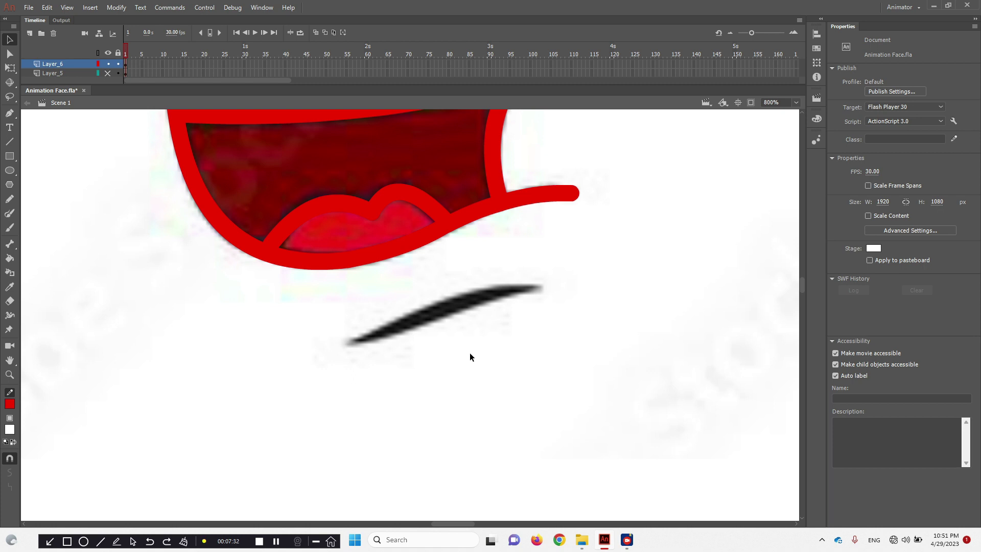
key(n)
ctrl+click(370, 329)
drag(361, 351, 518, 297)
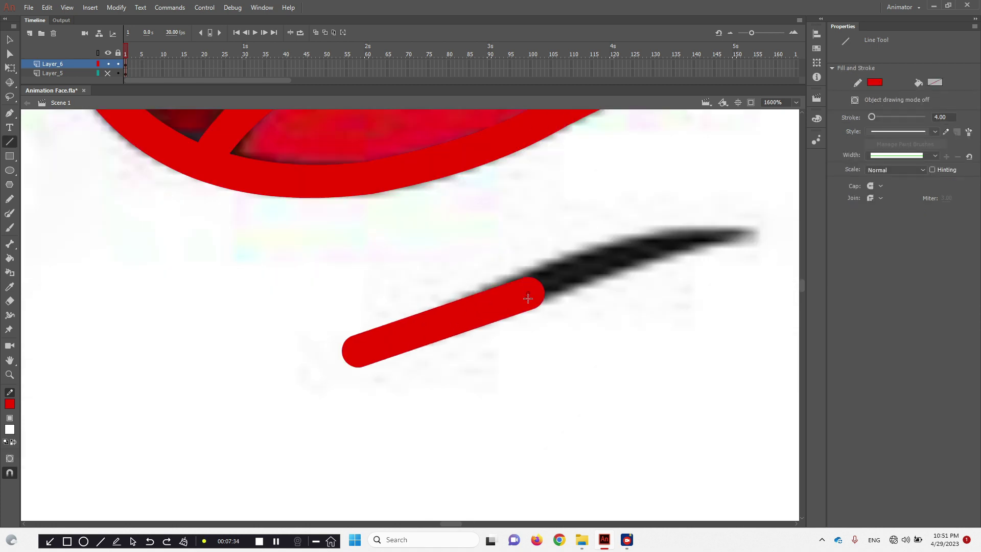
drag(600, 300, 472, 349)
mouse_move(391, 344)
mouse_down()
mouse_move(641, 285)
mouse_move(626, 285)
mouse_up()
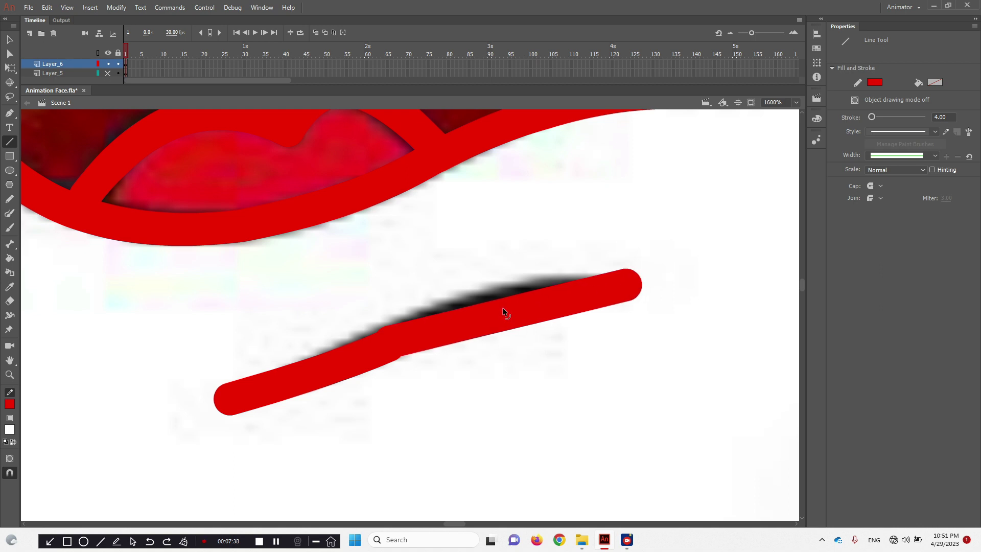
drag(503, 310, 511, 295)
drag(399, 334, 392, 341)
ctrl+shift+click(493, 327)
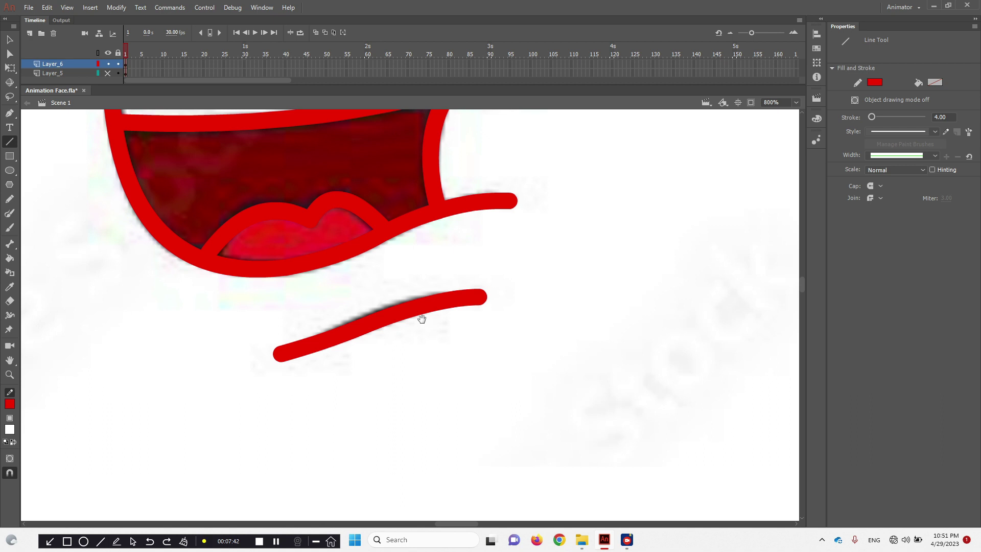
Apply a tapered width profile to the taller open mouth's outer outline and chin line, and save the document.
key(ctrl+minus)
key(v)
drag(427, 305, 521, 371)
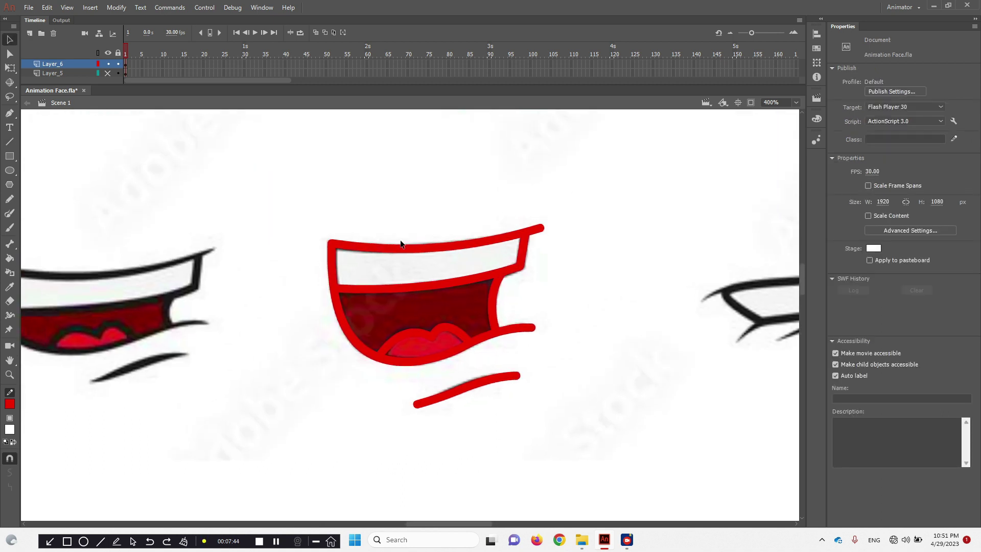
click(415, 250)
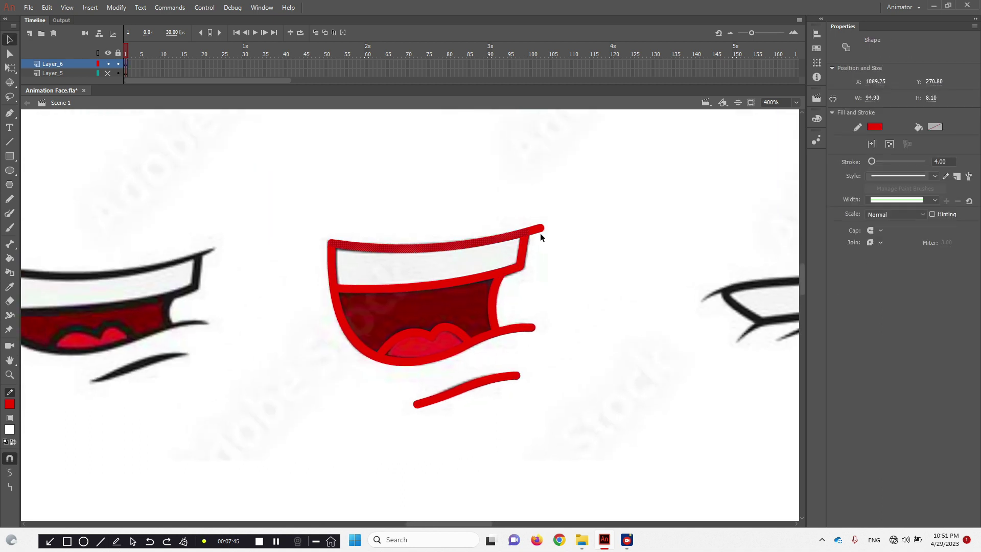
double_click(351, 246)
shift+click(424, 334)
click(924, 201)
click(900, 217)
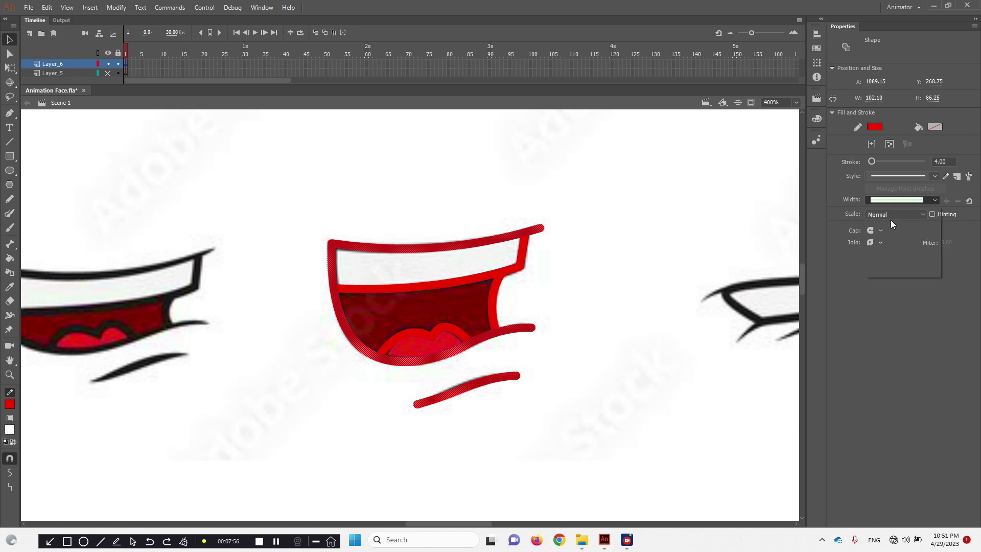
click(598, 293)
drag(263, 176, 622, 471)
click(624, 266)
mouse_move(607, 233)
mouse_down()
mouse_move(637, 285)
mouse_move(663, 276)
mouse_up()
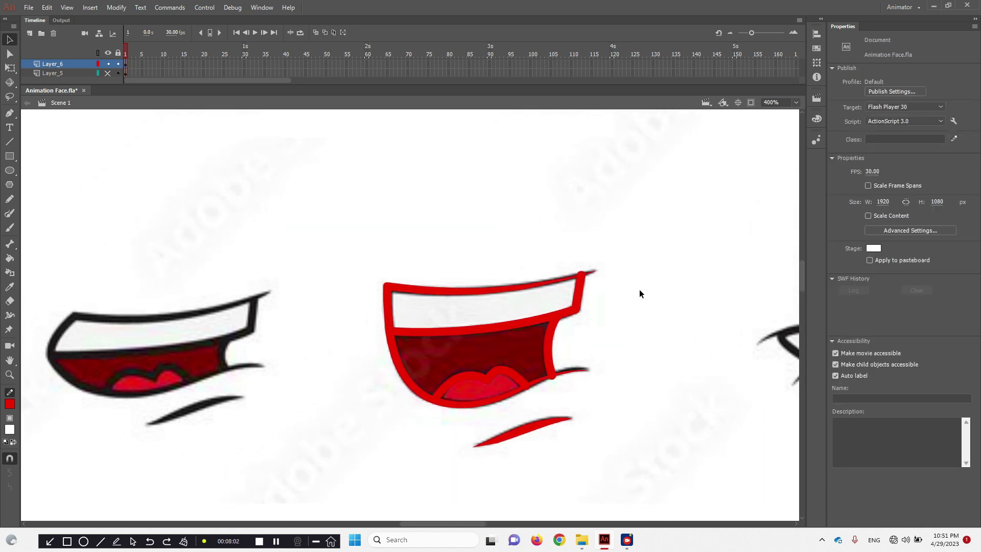
key(ctrl+s)
Hide the finished taller mouth's layer and add a new layer above it for the next mouth shape.
click(108, 63)
click(30, 34)
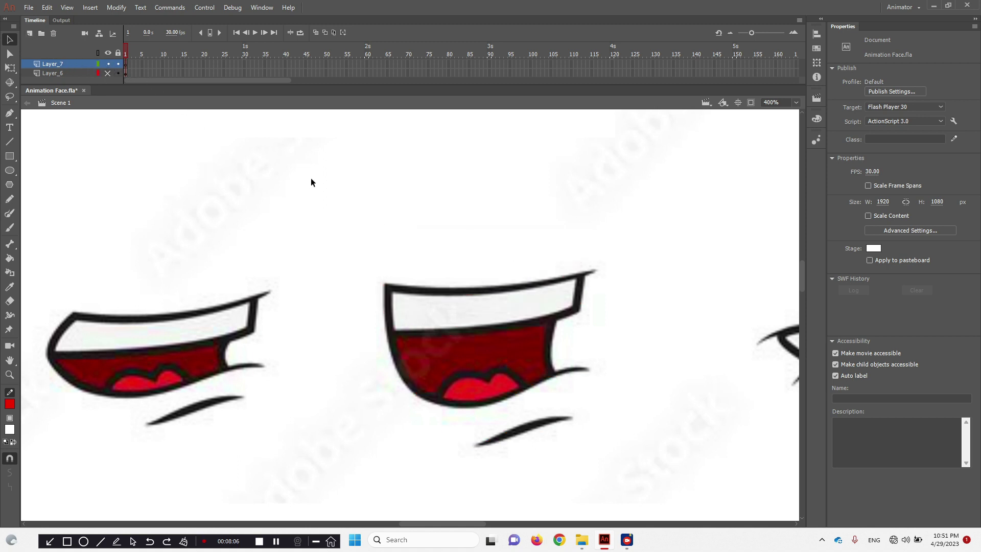
drag(674, 309, 381, 283)
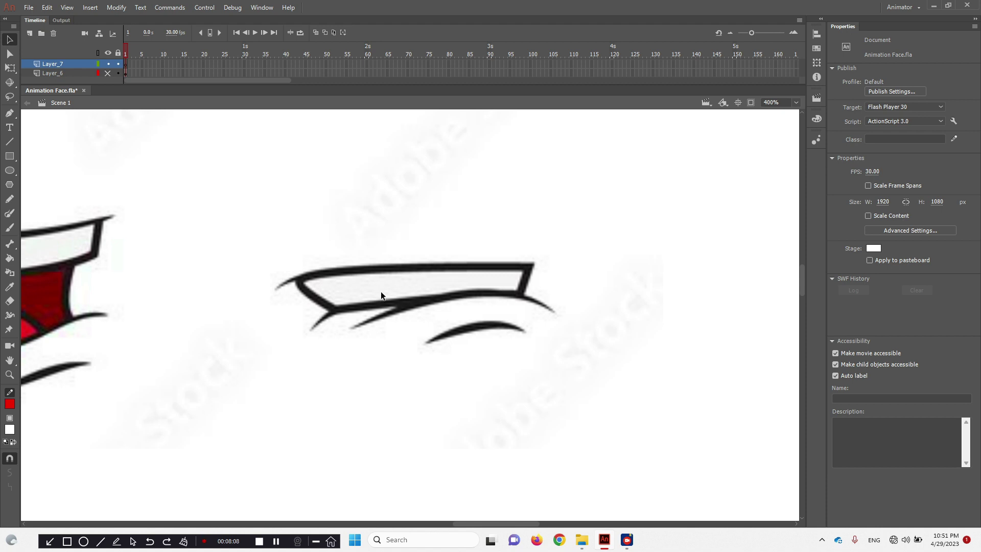
Trace the clenched-teeth mouth's upper lip, slanted left edge and left part of the lower lip with bent lines.
key(n)
drag(275, 290, 533, 266)
mouse_move(371, 285)
mouse_down()
mouse_move(357, 271)
mouse_move(327, 268)
mouse_move(343, 307)
mouse_up()
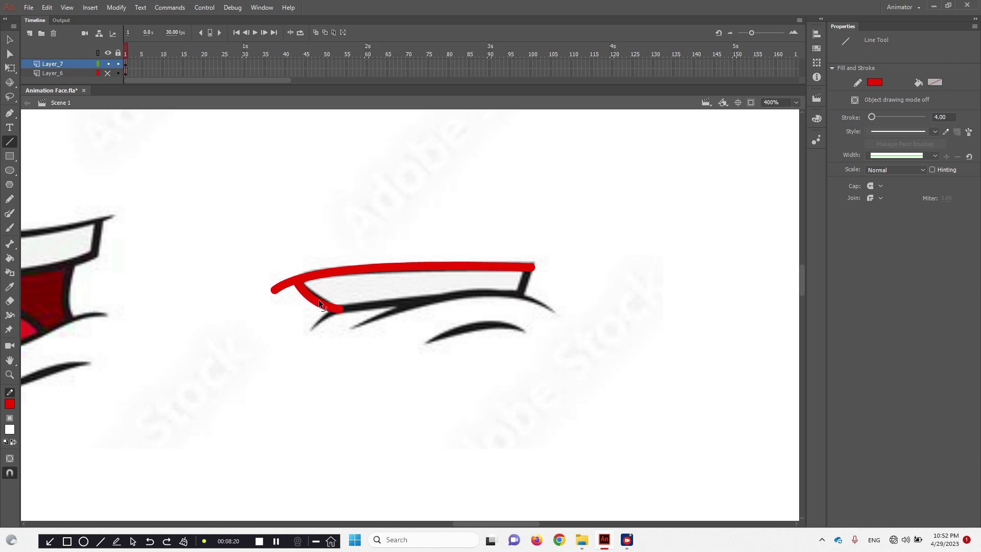
drag(311, 329, 443, 298)
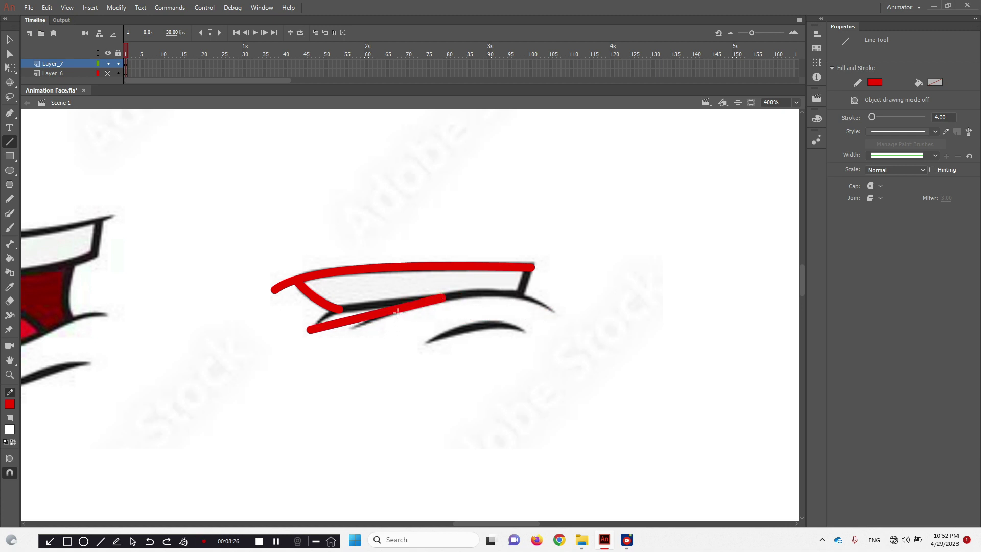
drag(378, 316, 354, 304)
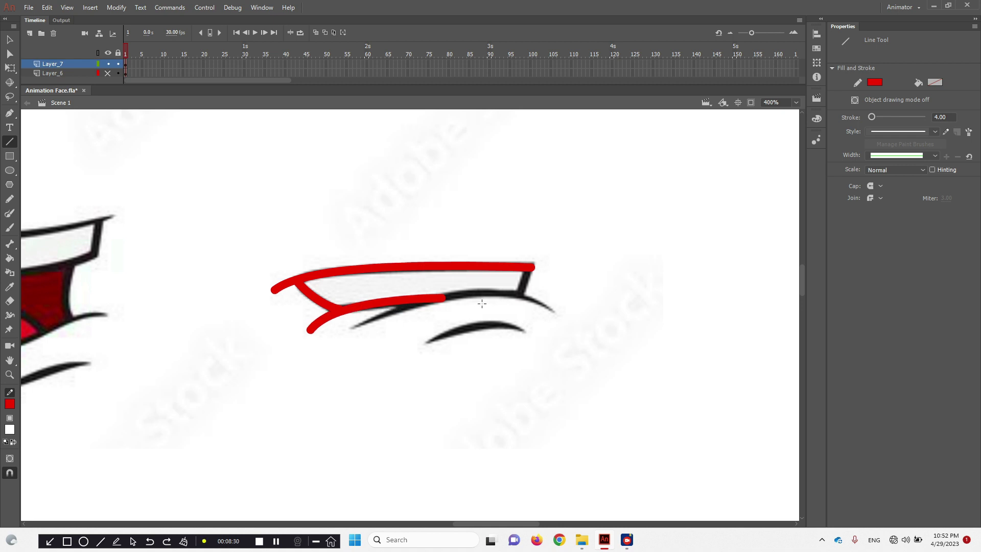
Trace the clenched-teeth mouth's lower-lip tail, crease and chin line with bent lines, and close the right edge of its teeth.
mouse_move(553, 312)
mouse_down()
mouse_move(443, 298)
mouse_move(501, 304)
mouse_move(506, 296)
mouse_up()
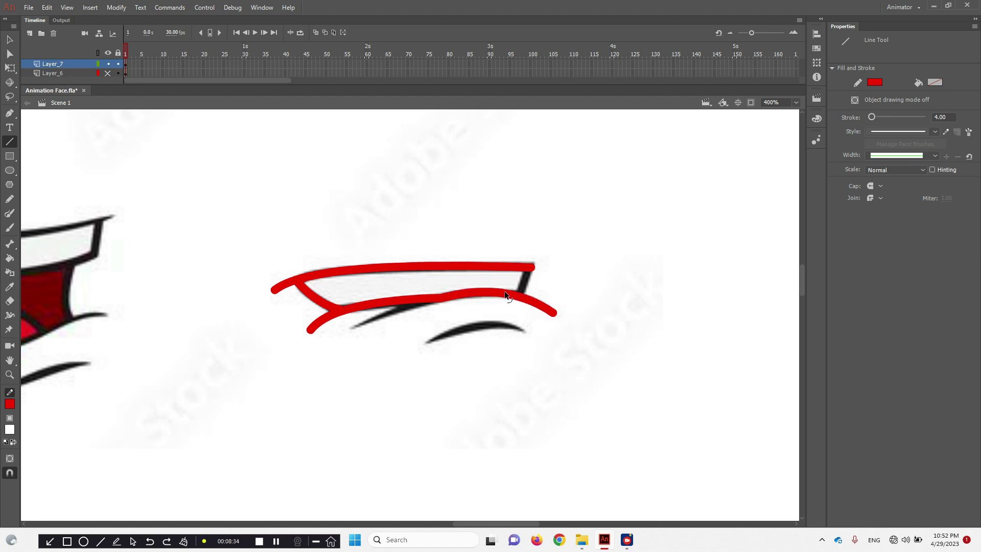
mouse_move(435, 304)
mouse_down()
mouse_move(348, 332)
mouse_move(395, 310)
mouse_up()
mouse_move(427, 346)
mouse_down()
mouse_move(525, 333)
mouse_move(495, 324)
mouse_up()
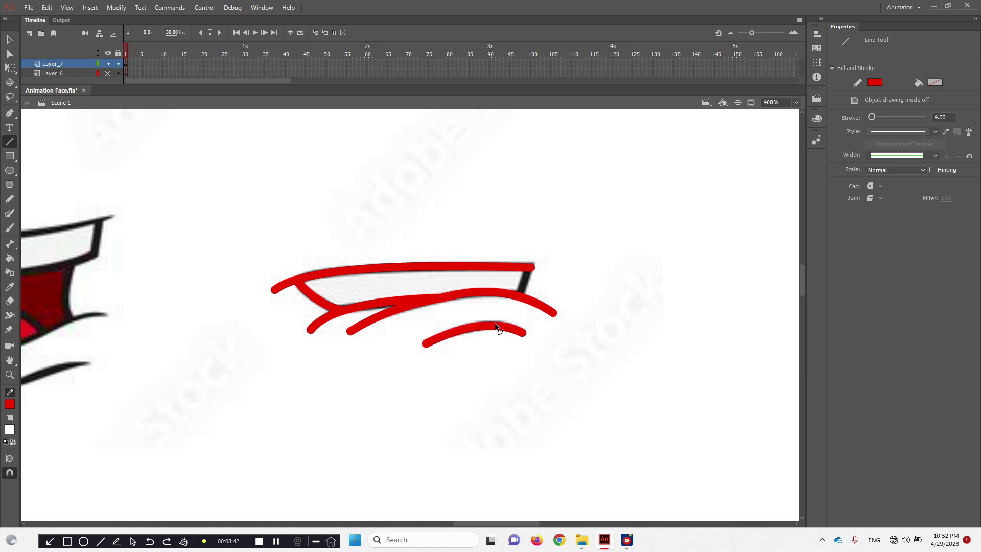
drag(536, 265, 521, 293)
Hide the clenched-teeth mouth's layer and add a new layer for the large open mouth in the lower row.
ctrl+shift+click(327, 267)
ctrl+shift+click(327, 267)
drag(363, 339, 495, 263)
drag(408, 394, 506, 324)
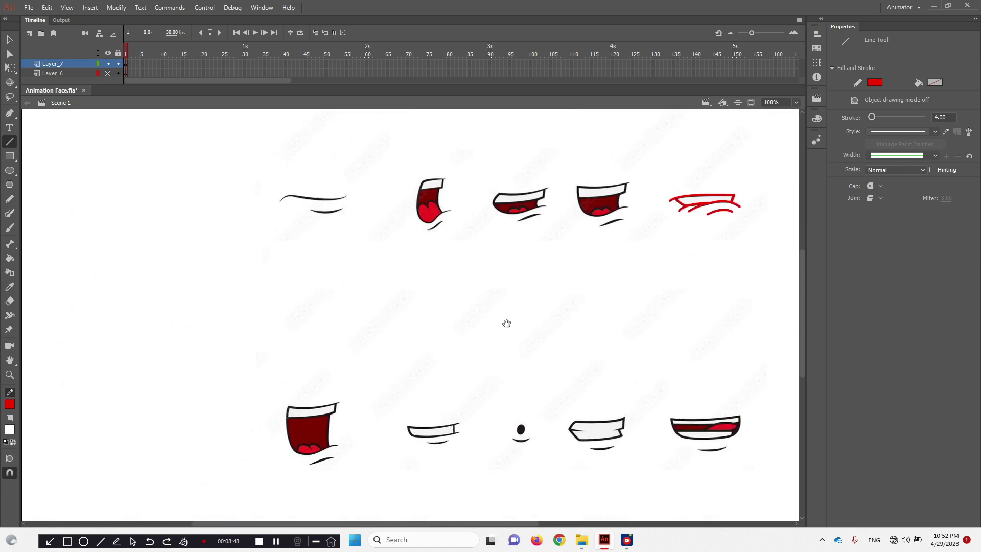
drag(613, 265, 546, 292)
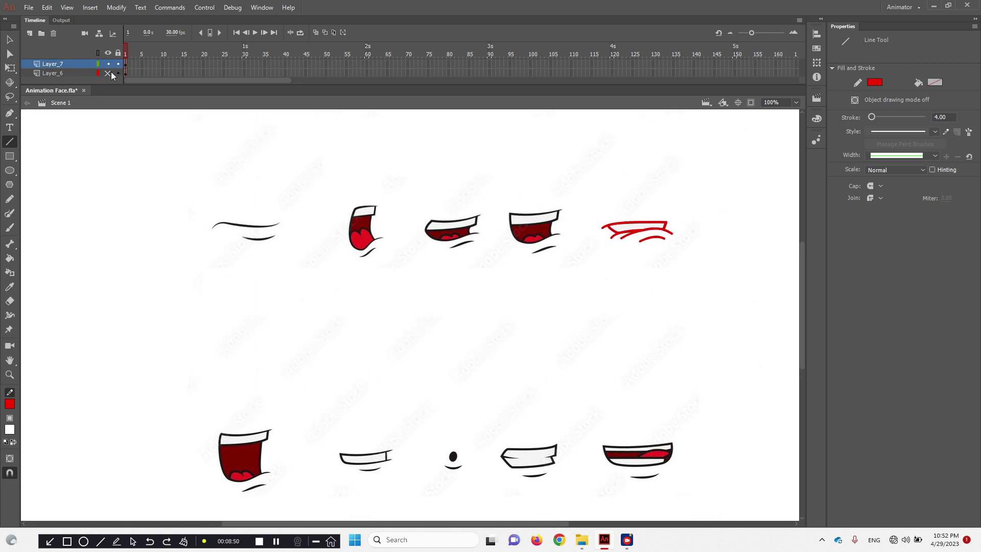
click(109, 64)
click(29, 32)
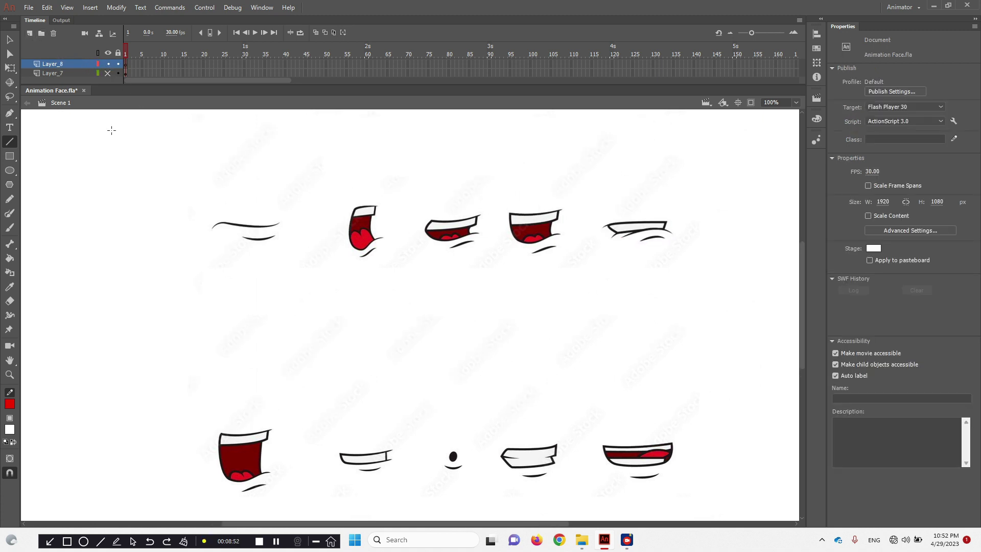
ctrl+click(277, 458)
drag(494, 250, 256, 361)
ctrl+alt+click(256, 361)
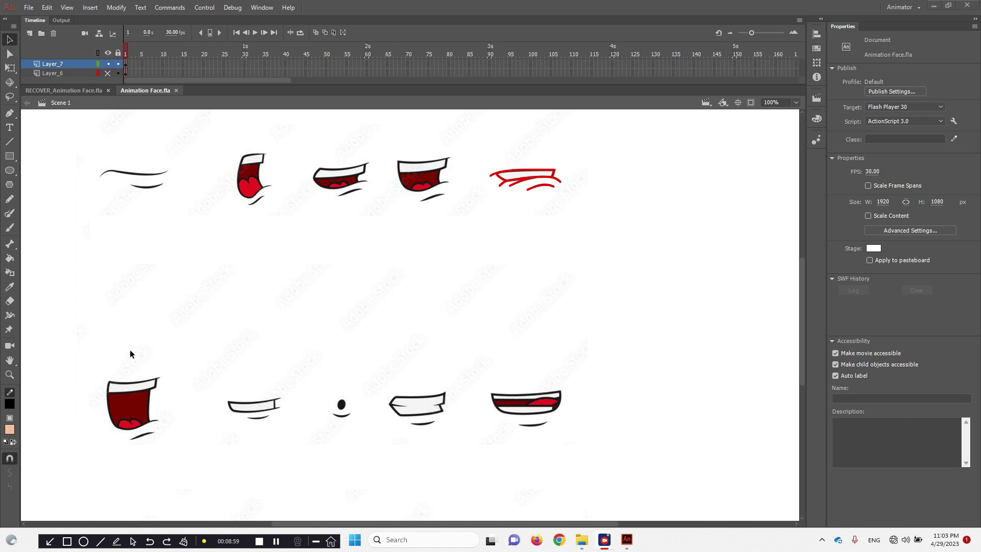
Hide Layer_7 in the reopened Animation Face.fla document and add a new layer above it.
drag(130, 349, 208, 357)
click(108, 64)
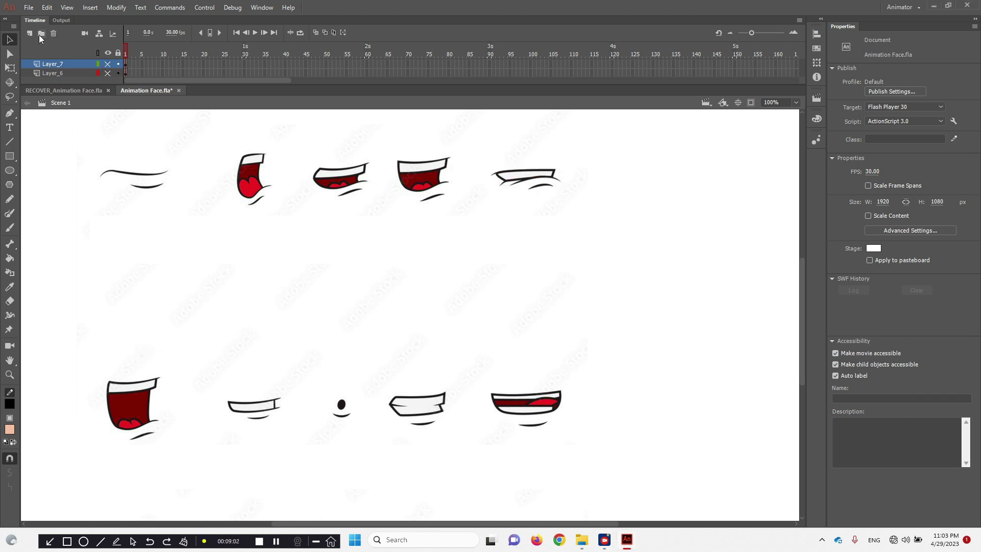
click(30, 34)
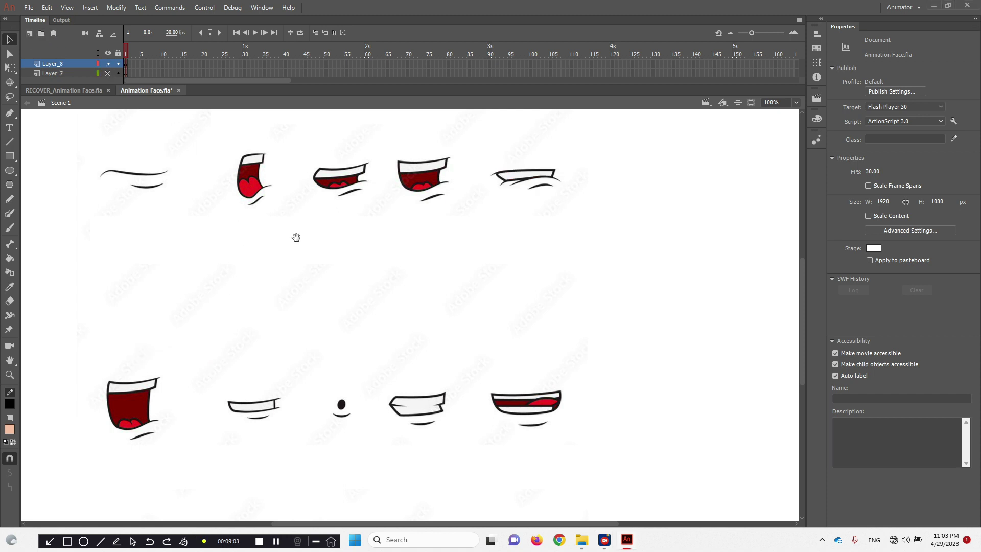
Trace the upper lip of the lower row's large open mouth with one line bent to follow the reference.
click(157, 399)
ctrl+click(404, 286)
drag(381, 378, 444, 352)
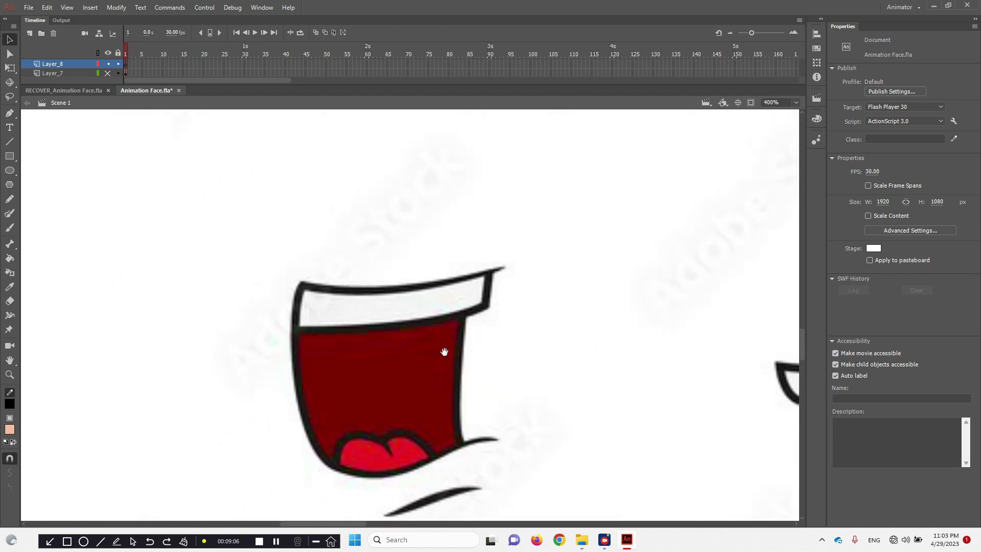
key(n)
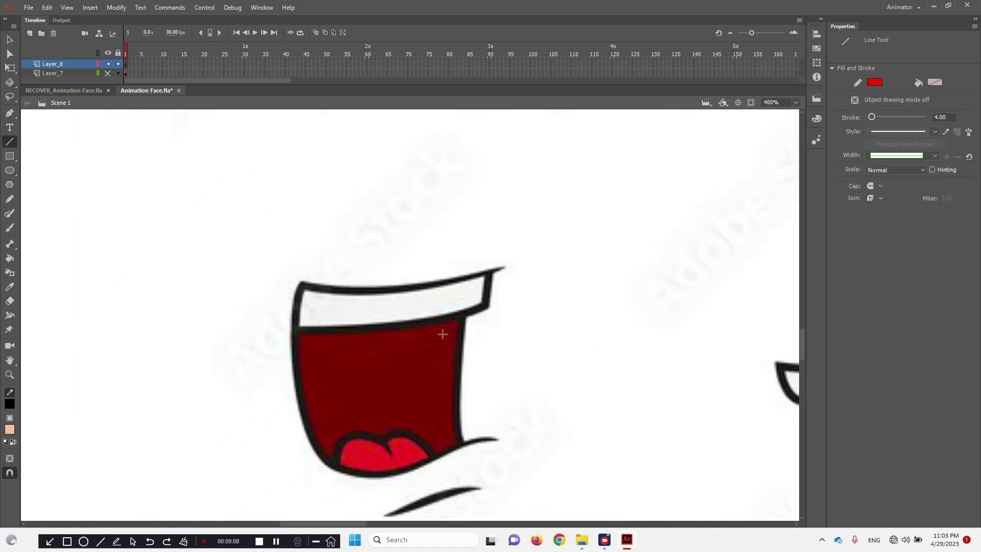
drag(503, 266, 302, 284)
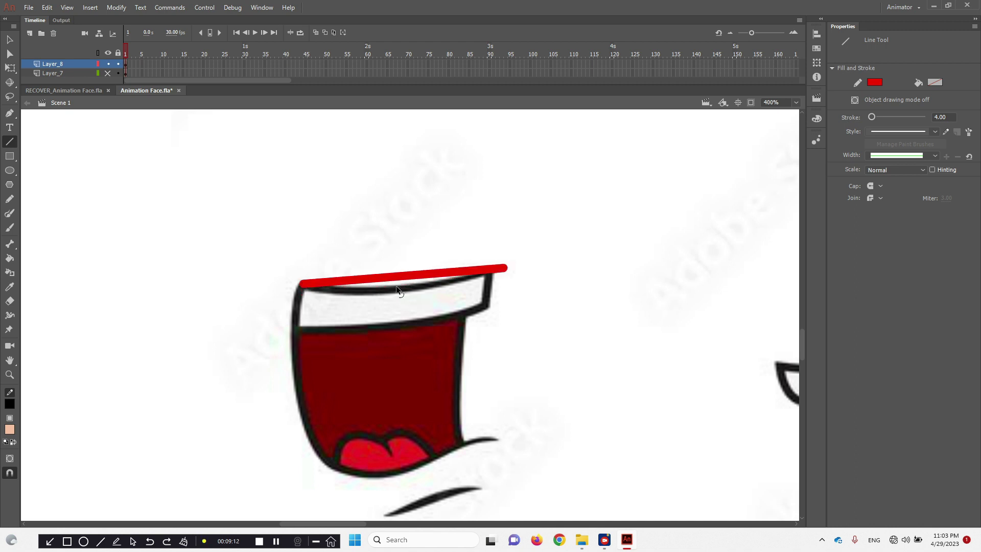
drag(396, 288, 398, 289)
drag(304, 282, 331, 467)
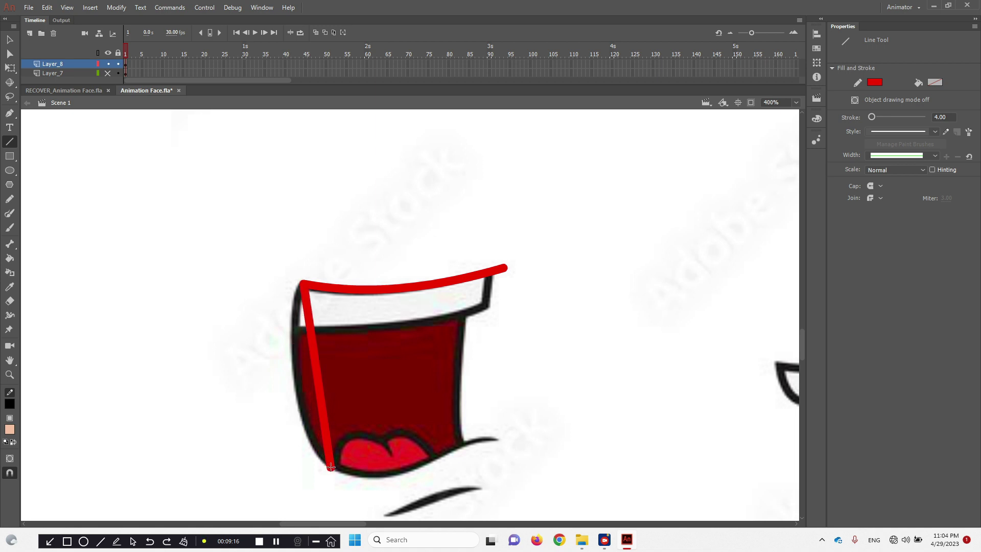
drag(316, 363, 297, 372)
key(ctrl+z)
key(ctrl+z)
Trace the large open mouth's left side and its lower lip up to the tail with connected bent lines.
mouse_move(304, 282)
mouse_down()
mouse_move(298, 323)
mouse_move(321, 463)
mouse_move(318, 449)
mouse_up()
mouse_move(309, 353)
mouse_down()
mouse_move(298, 360)
mouse_move(292, 345)
mouse_up()
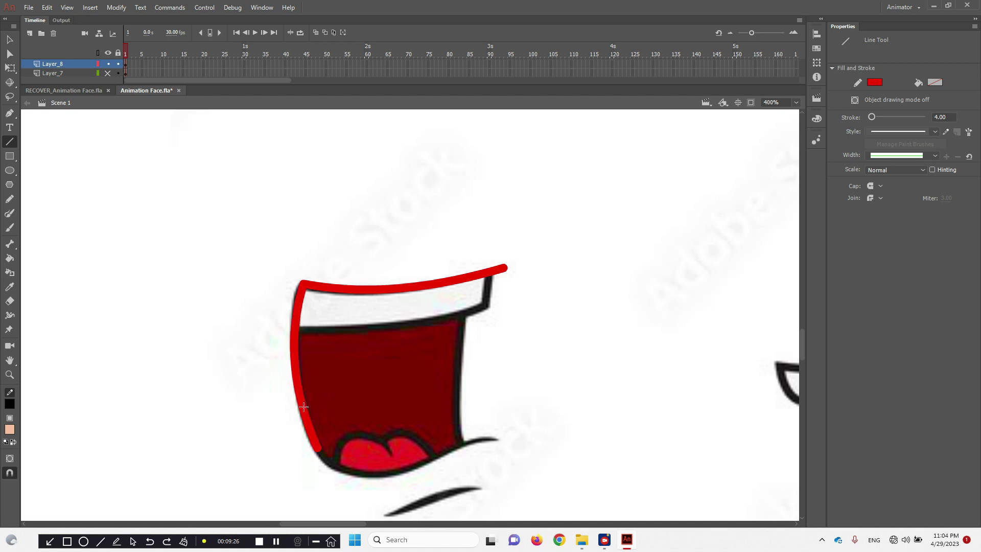
mouse_move(318, 450)
mouse_down()
mouse_move(348, 471)
mouse_move(393, 477)
mouse_move(354, 473)
mouse_move(502, 441)
mouse_move(477, 441)
mouse_up()
mouse_move(401, 468)
mouse_down()
mouse_move(421, 461)
mouse_move(389, 473)
mouse_up()
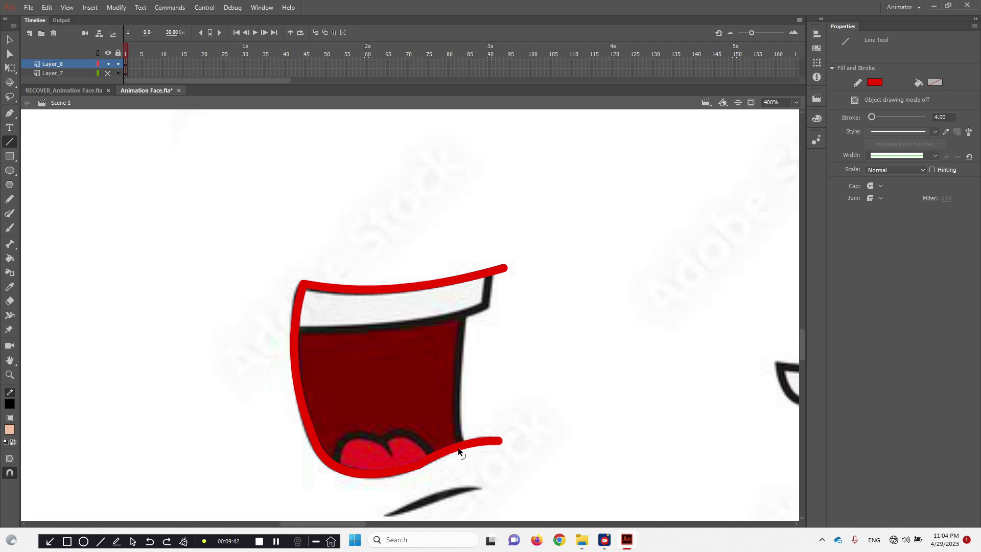
Trace the large mouth's inner right edge and the lower and right edges of its teeth with bent lines.
drag(462, 311, 461, 338)
drag(463, 397, 465, 443)
drag(464, 396, 457, 419)
drag(491, 276, 297, 327)
drag(393, 313, 426, 322)
drag(487, 273, 493, 273)
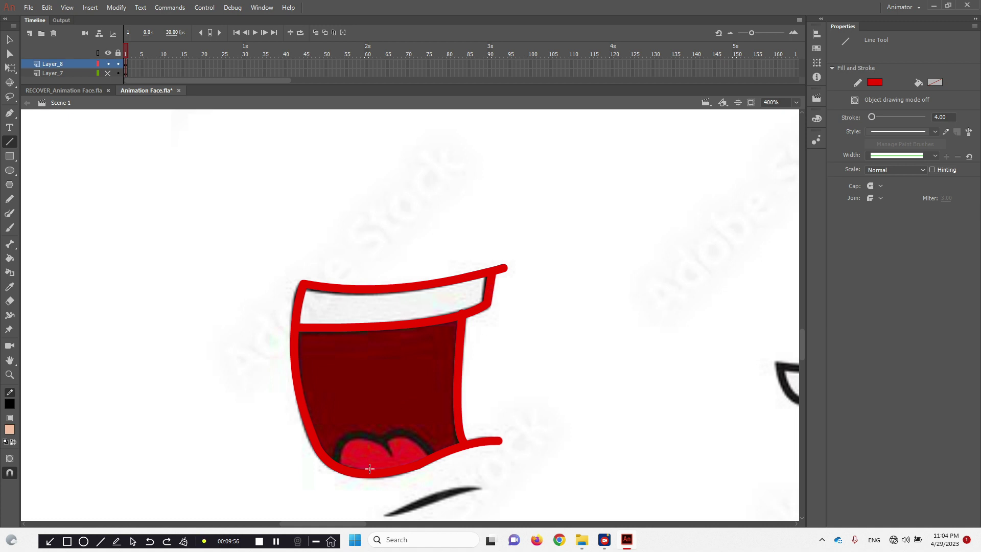
Trace the tongue's two humps inside the large mouth and the chin line below it, bending the lines to match.
drag(336, 464, 390, 451)
mouse_move(380, 442)
mouse_down()
mouse_move(385, 434)
mouse_move(433, 452)
mouse_move(407, 452)
mouse_up()
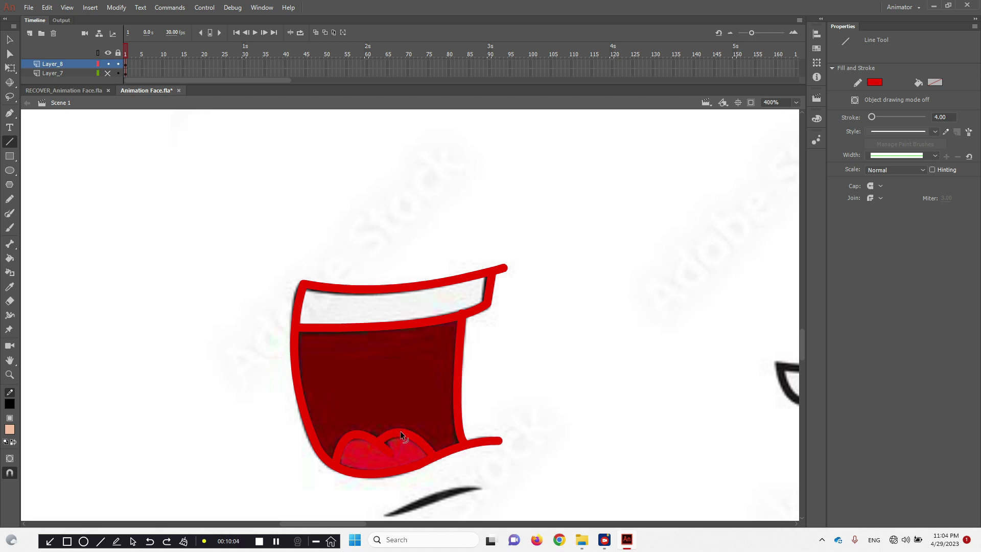
drag(410, 482, 437, 373)
mouse_move(410, 405)
mouse_down()
mouse_move(511, 380)
mouse_move(485, 382)
mouse_up()
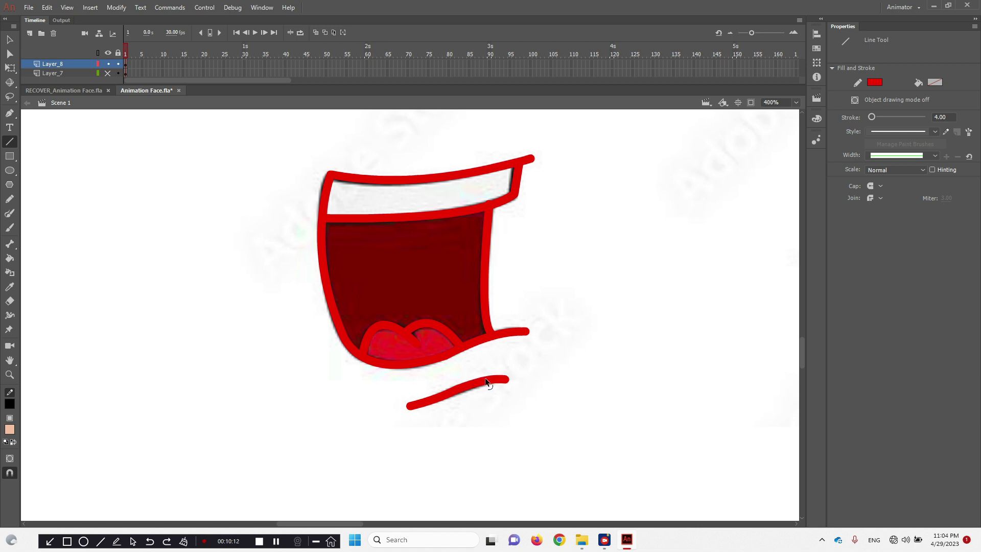
Apply a tapered width profile to the large open mouth's outer outline and chin line, leaving the tongue lines out.
ctrl+alt+click(457, 354)
key(v)
drag(466, 249, 461, 307)
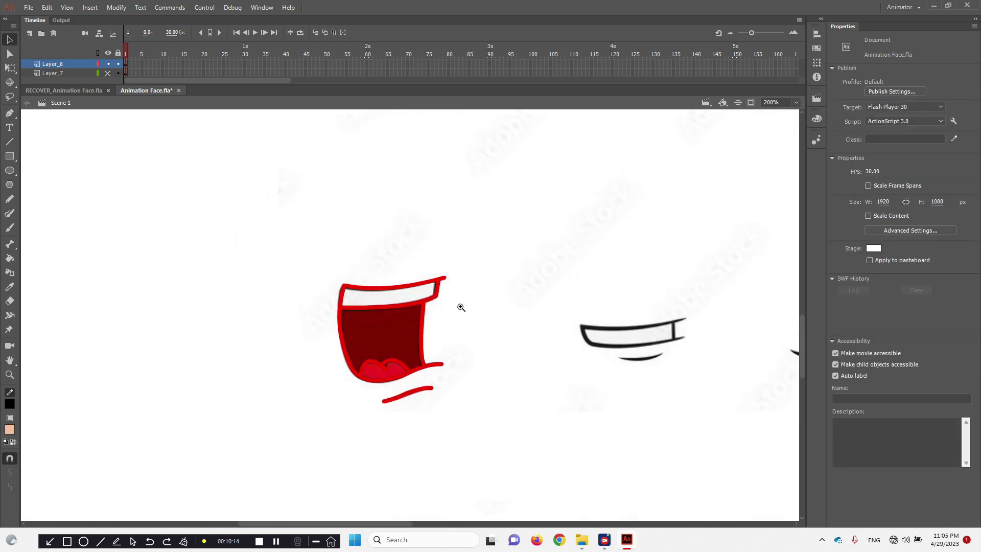
ctrl+click(460, 307)
double_click(406, 232)
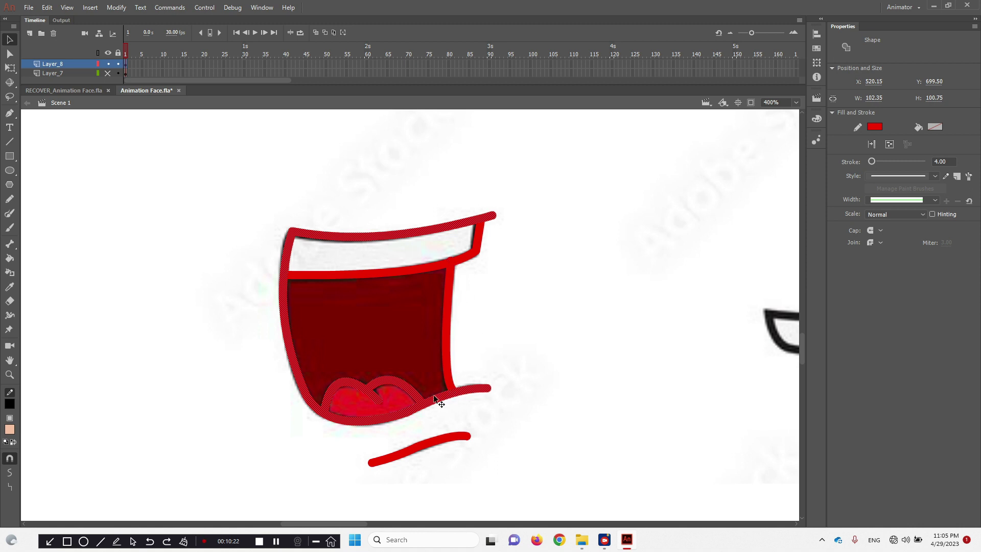
shift+click(404, 387)
shift+click(361, 385)
shift+click(376, 397)
click(889, 201)
click(890, 220)
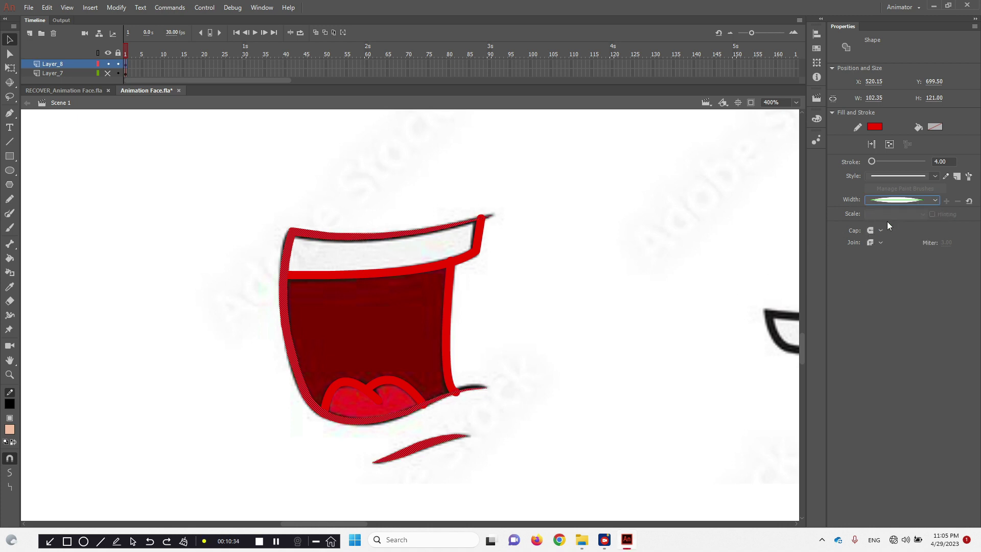
click(576, 317)
Hide the completed large open mouth's layer and save the document.
ctrl+alt+click(429, 331)
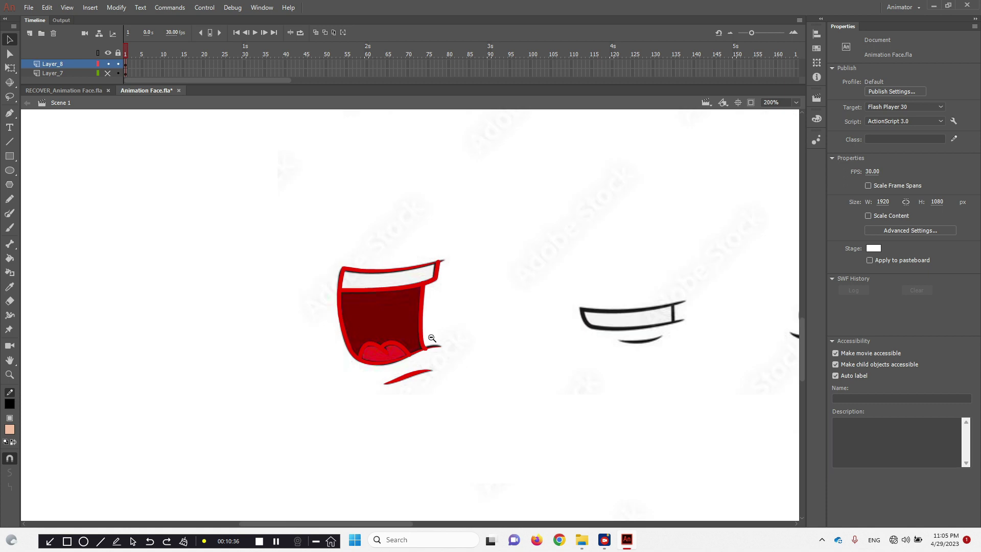
drag(258, 201, 519, 449)
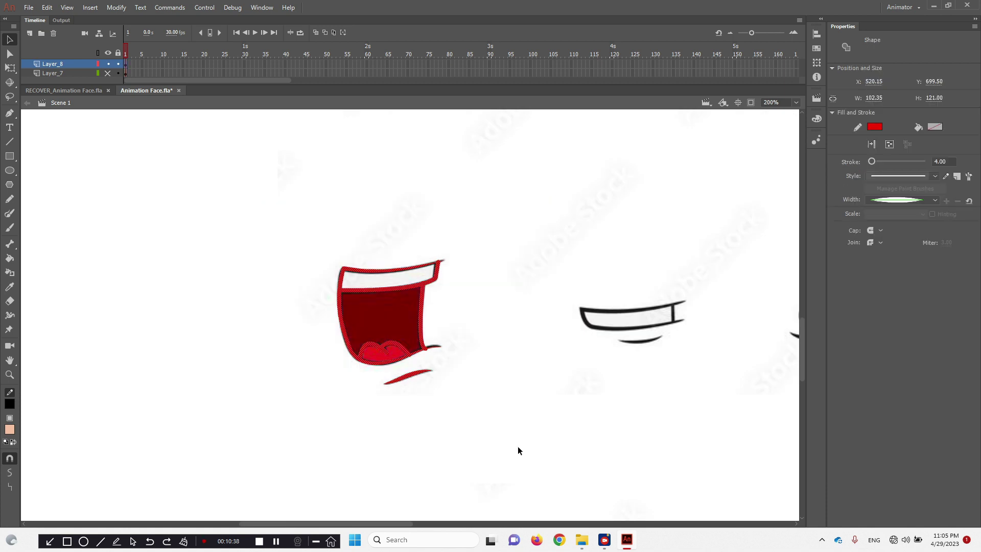
click(108, 64)
key(ctrl+s)
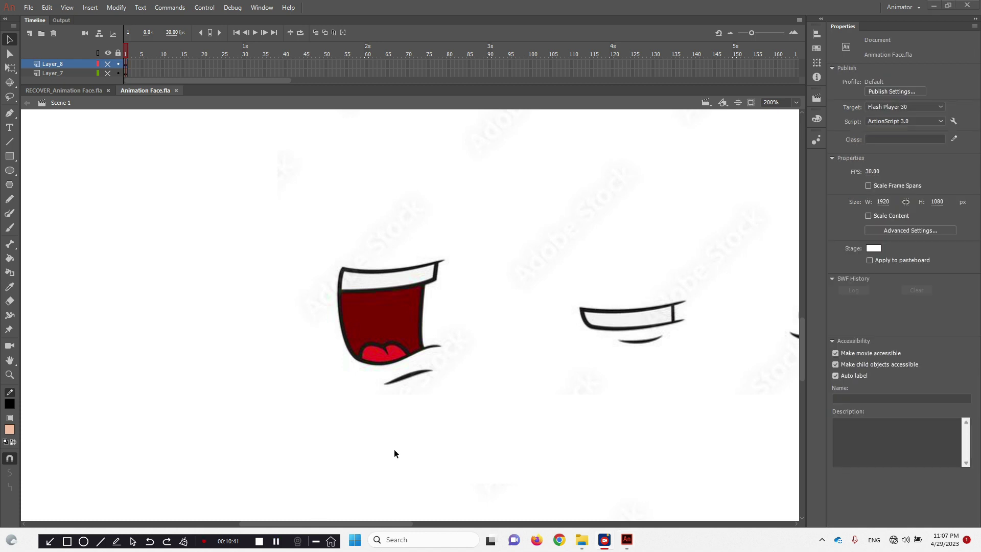
Add a new layer and trace the narrow toothy mouth's upper lip and curved left edge with bent lines.
drag(633, 313, 326, 333)
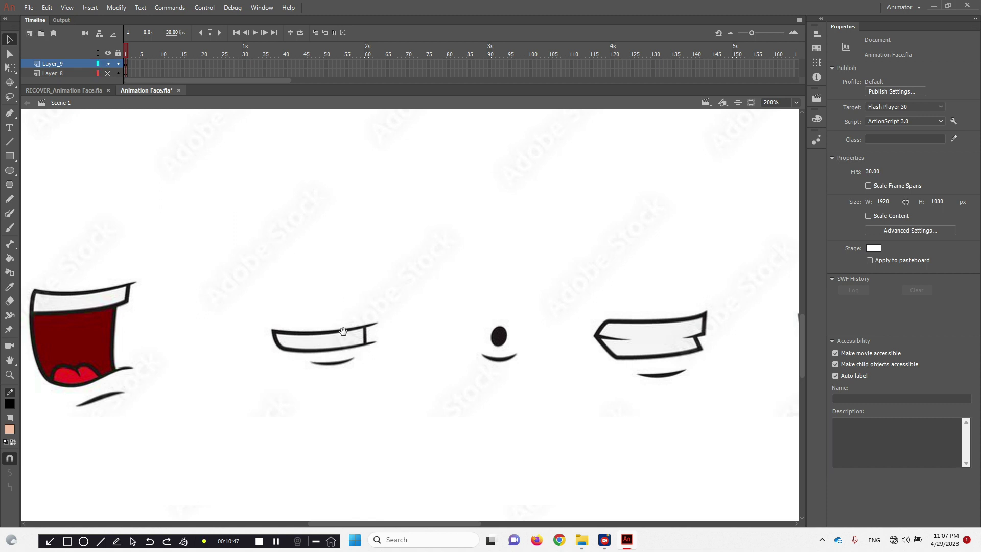
scroll(304, 330, up, 1)
key(n)
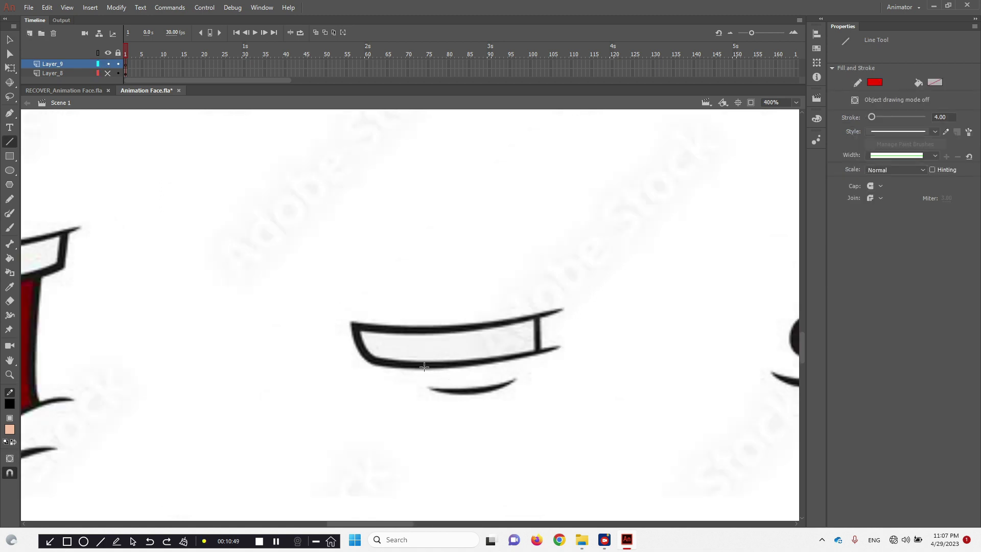
drag(564, 309, 353, 326)
mouse_move(423, 322)
mouse_down()
mouse_move(440, 329)
mouse_move(423, 333)
mouse_up()
drag(352, 326, 379, 362)
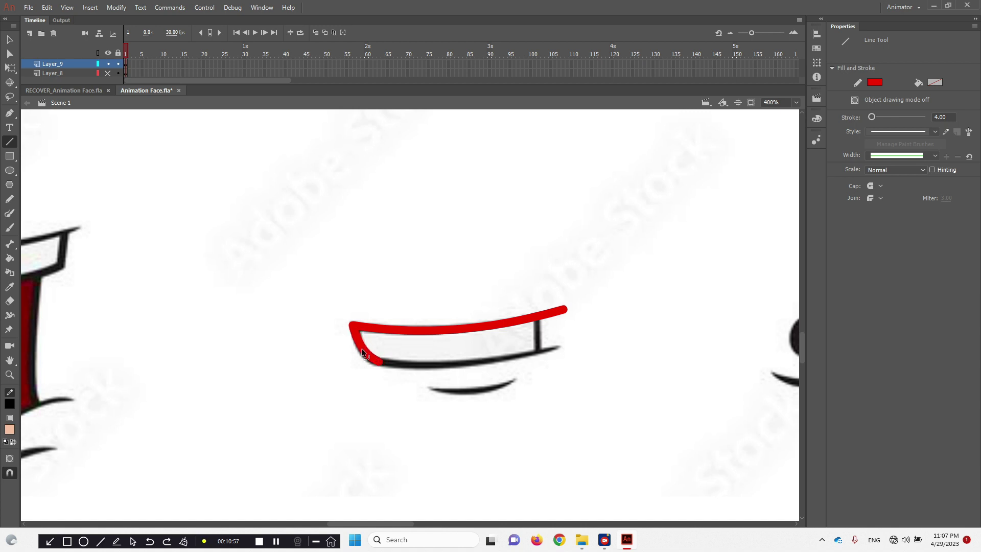
Trace the narrow toothy mouth's lower lip, the vertical line closing its teeth, and the chin curve below, bending the curves to match.
drag(379, 362, 562, 346)
drag(486, 352, 466, 361)
drag(537, 316, 538, 347)
mouse_move(428, 386)
mouse_down()
mouse_move(520, 378)
mouse_move(475, 388)
mouse_up()
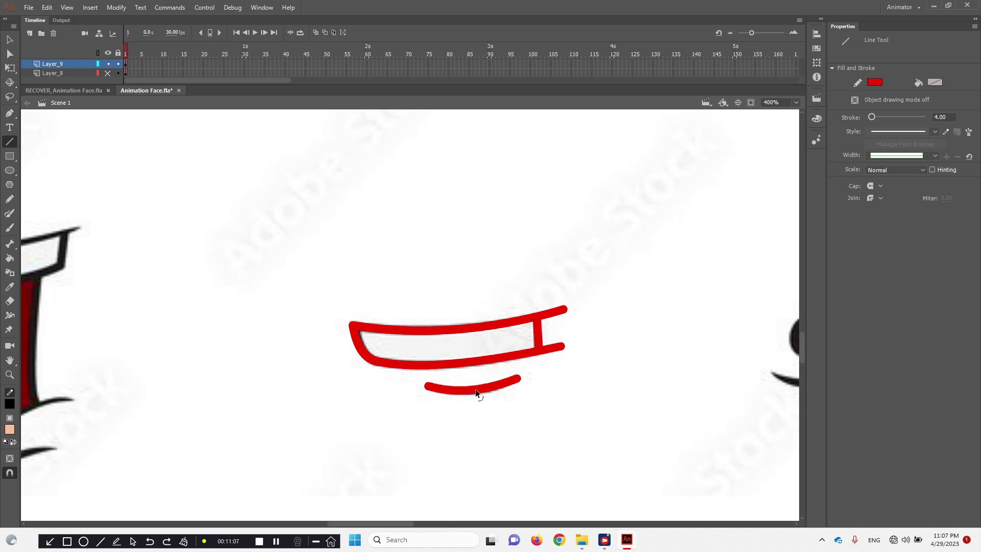
Apply the width profile tapered at both ends to the narrow mouth's outer outline and its chin curve.
key(v)
double_click(437, 364)
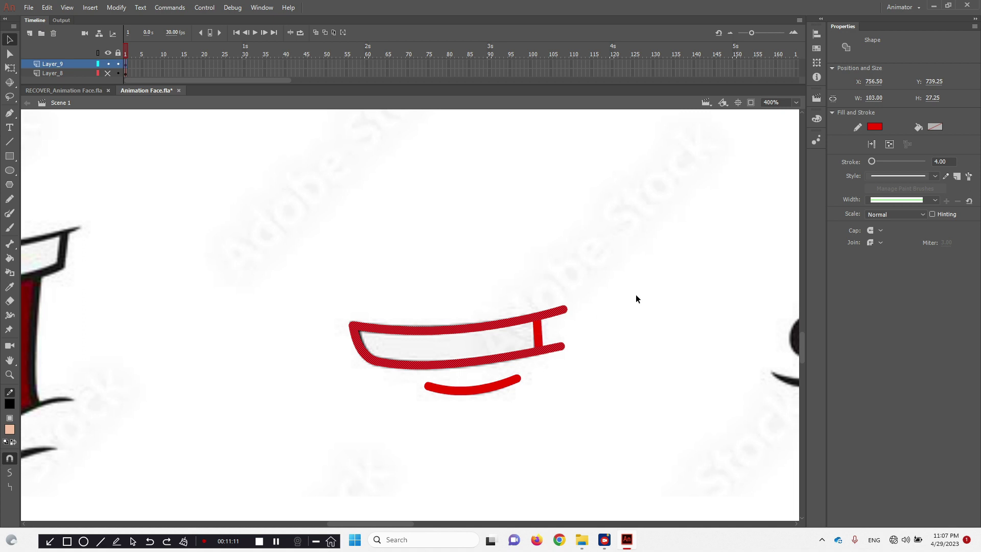
click(900, 200)
click(888, 221)
click(667, 316)
mouse_move(258, 279)
mouse_down()
mouse_move(480, 395)
mouse_move(725, 471)
mouse_up()
click(612, 353)
click(490, 391)
click(929, 202)
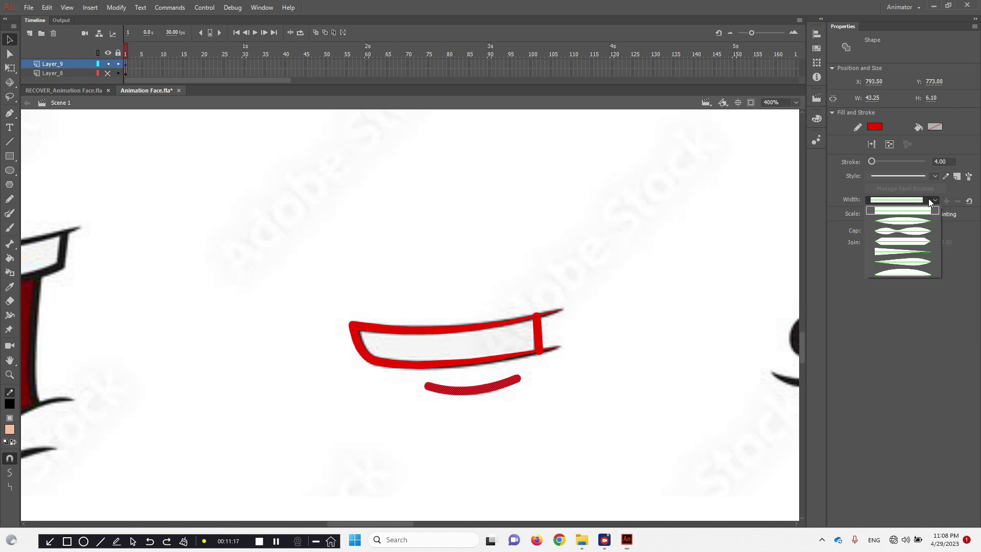
click(897, 222)
click(715, 284)
Hide the completed narrow toothy mouth's layer and save the document.
ctrl+alt+click(393, 346)
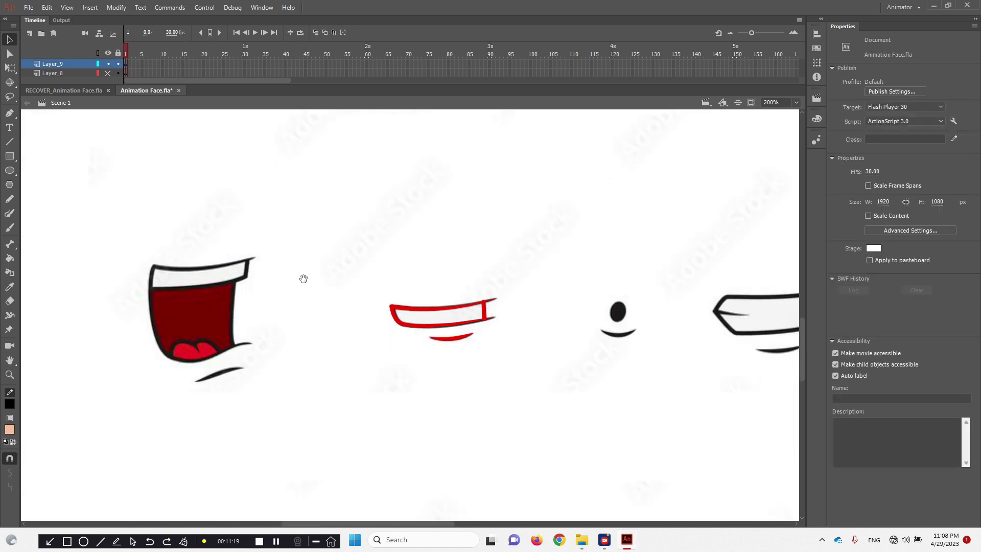
drag(304, 279, 249, 300)
click(107, 64)
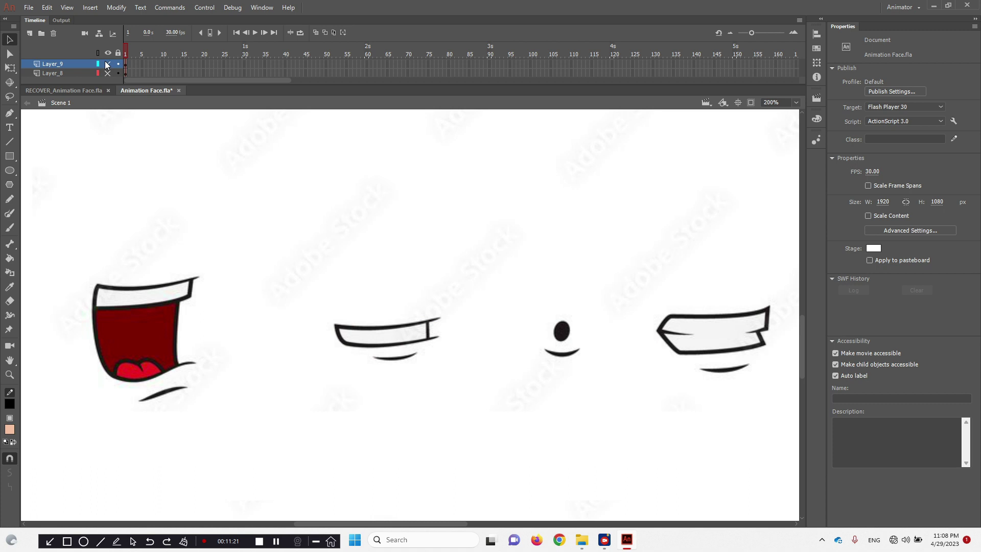
key(ctrl+s)
Add a new layer and draw an oval of about 15 by 22 over the small round mouth, deleting its fill.
ctrl+click(557, 338)
ctrl+click(419, 306)
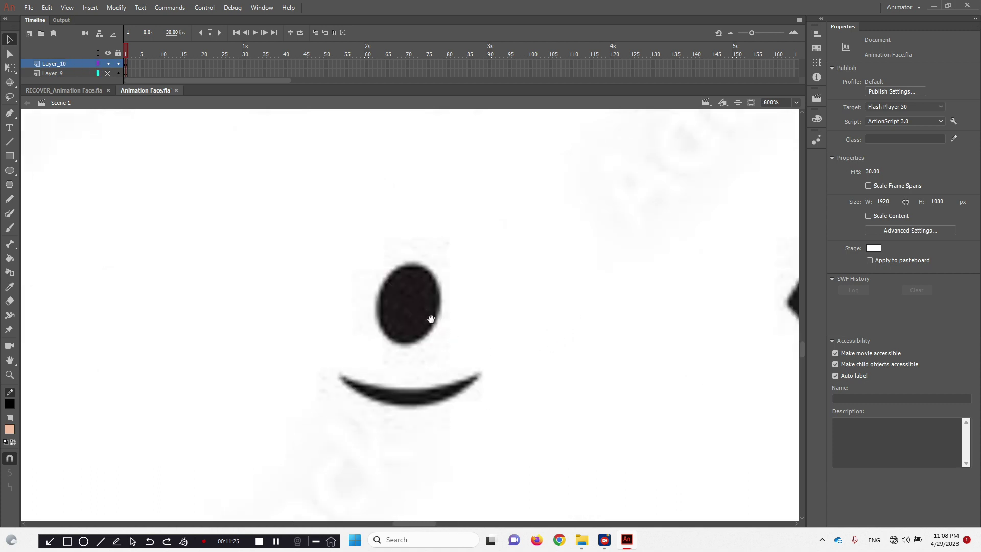
click(10, 170)
mouse_move(402, 272)
mouse_down()
mouse_move(487, 402)
mouse_move(458, 358)
mouse_move(465, 365)
mouse_up()
key(v)
click(440, 310)
key(Delete)
Shorten the oval outline and tilt it clockwise to match the small round mouth.
click(427, 271)
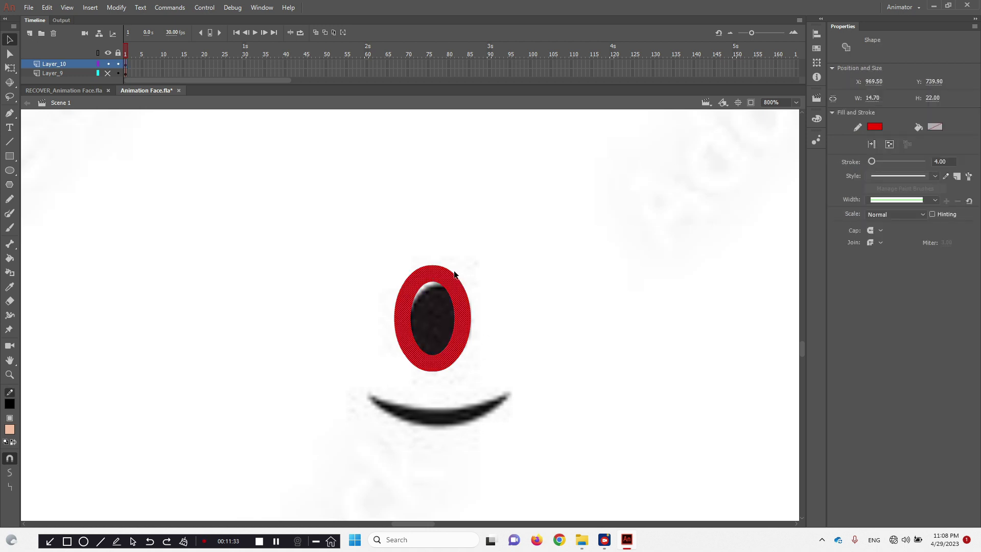
key(q)
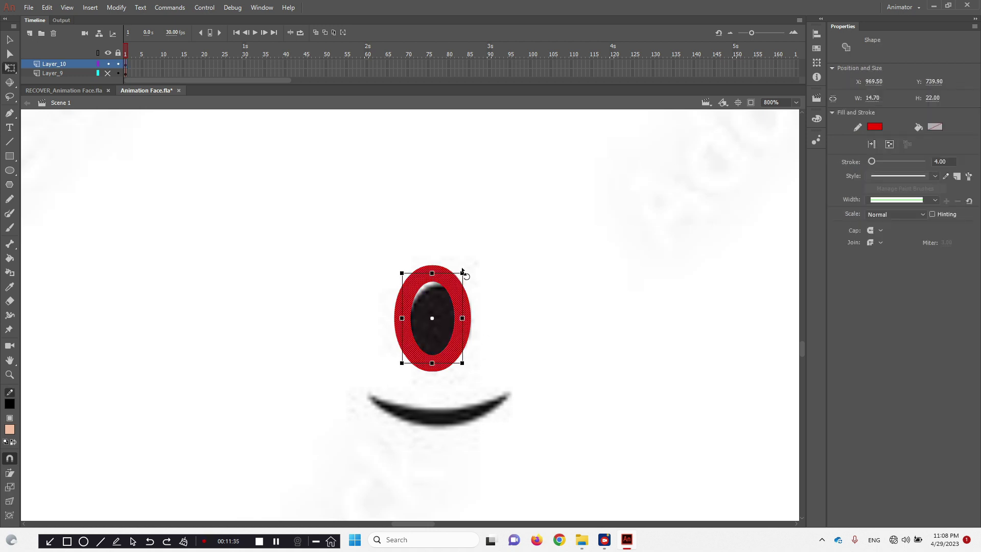
mouse_move(466, 274)
mouse_down()
mouse_move(469, 283)
mouse_move(445, 272)
mouse_move(453, 286)
mouse_up()
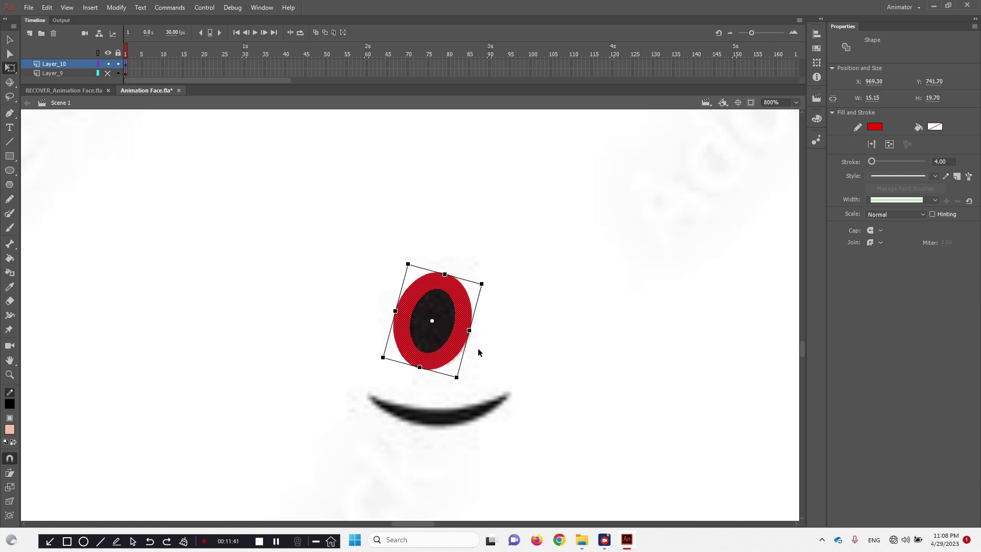
click(522, 367)
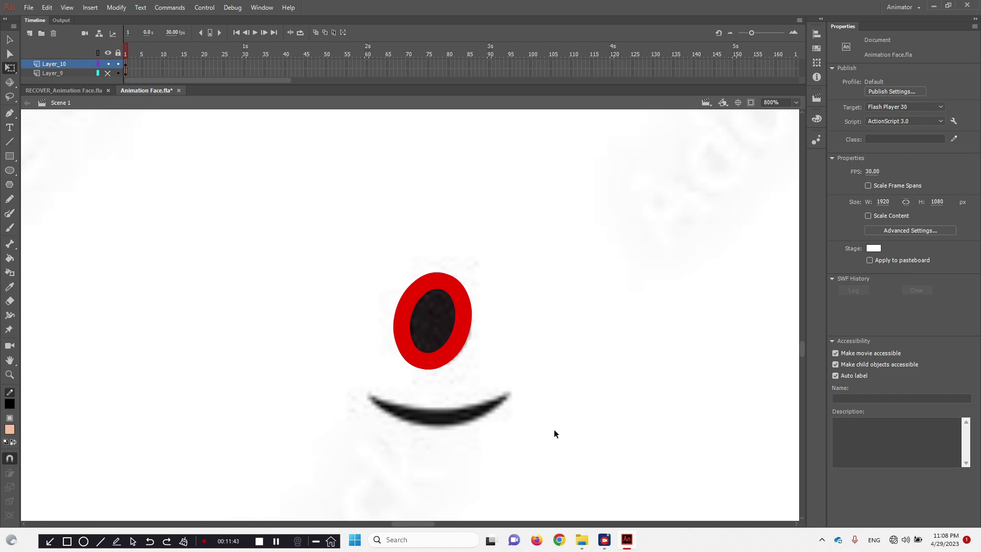
Trace the chin curve below the small round mouth and apply the width profile tapered at both ends to it.
key(n)
drag(370, 397, 452, 423)
key(v)
click(451, 422)
click(900, 201)
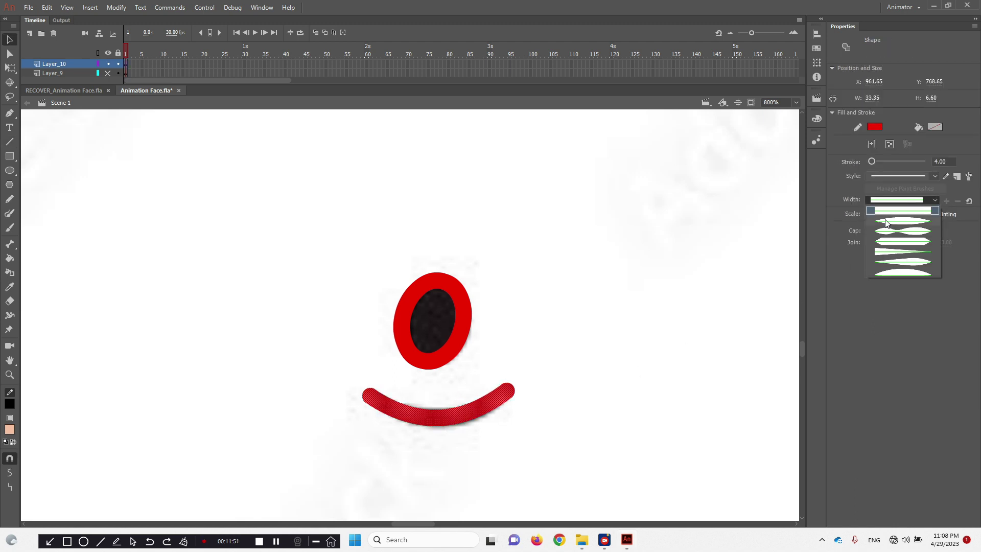
click(887, 222)
click(230, 212)
drag(229, 211, 617, 440)
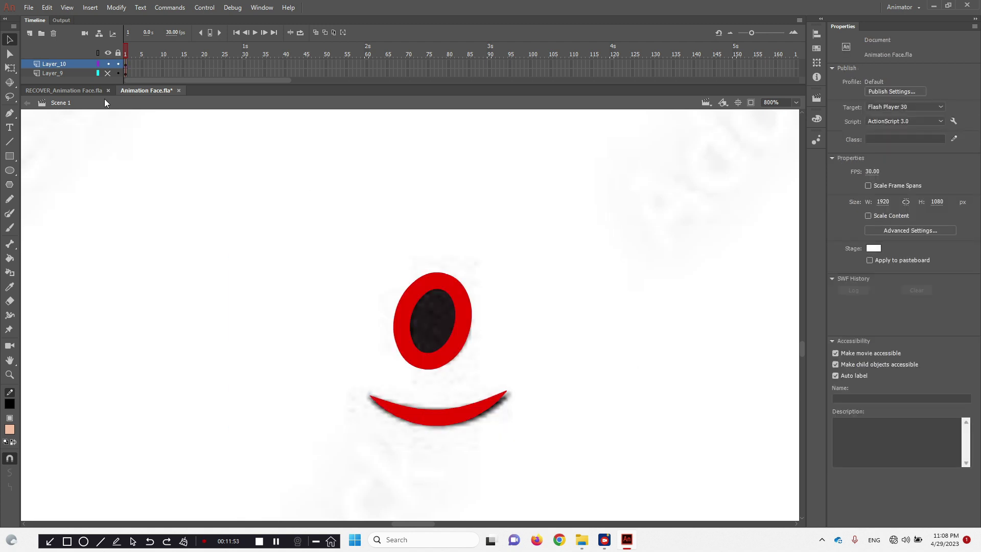
Hide the small round mouth's layer, add a new layer for the notched toothy mouth, and save the document.
click(107, 64)
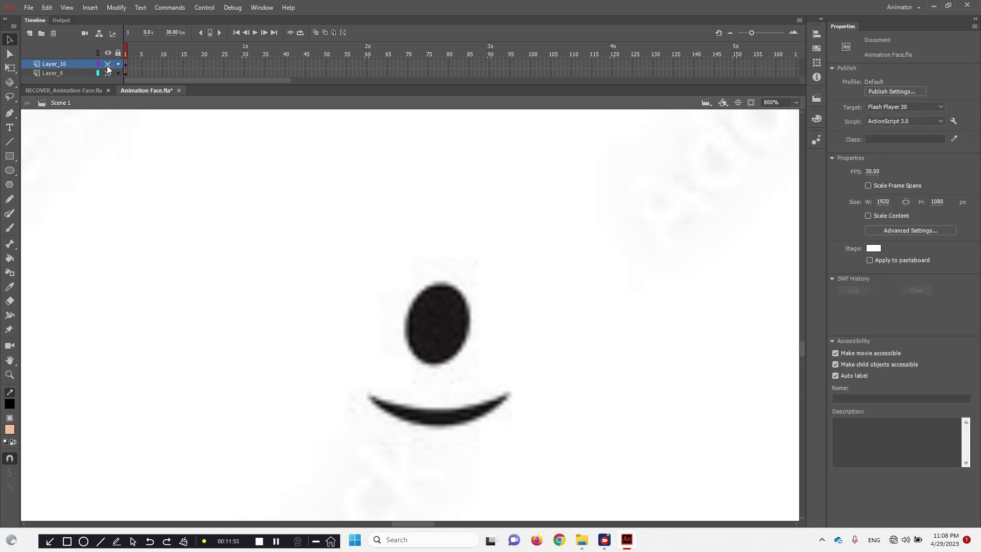
click(30, 33)
drag(555, 262, 287, 288)
drag(570, 298, 256, 256)
drag(345, 277, 370, 280)
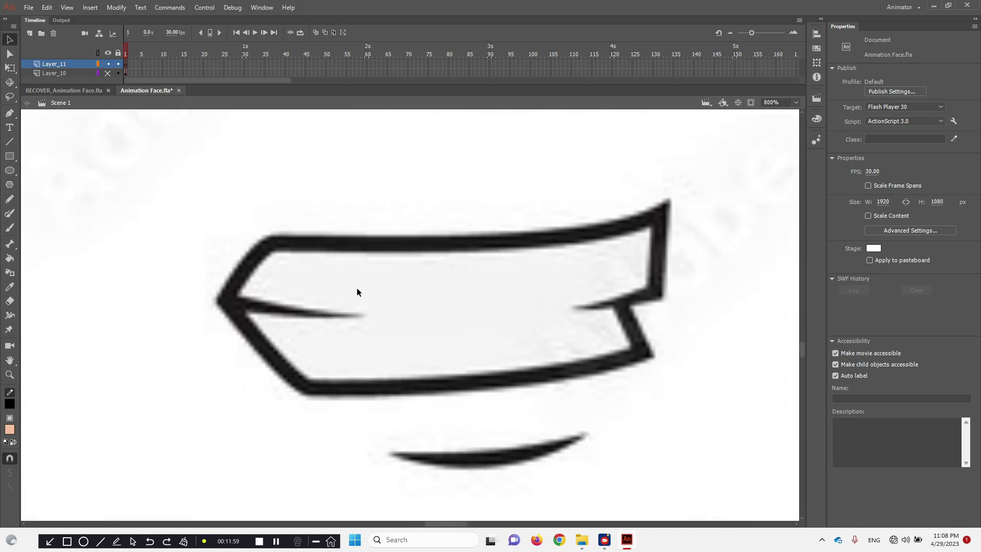
key(ctrl+s)
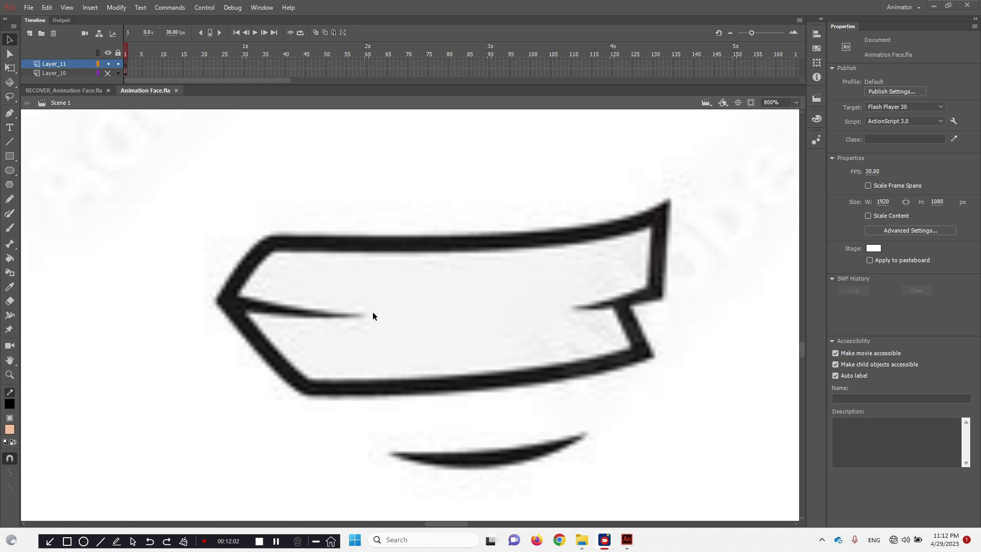
Trace the notched toothy mouth's upper lip with a line bent to follow the reference.
drag(271, 252, 472, 267)
key(n)
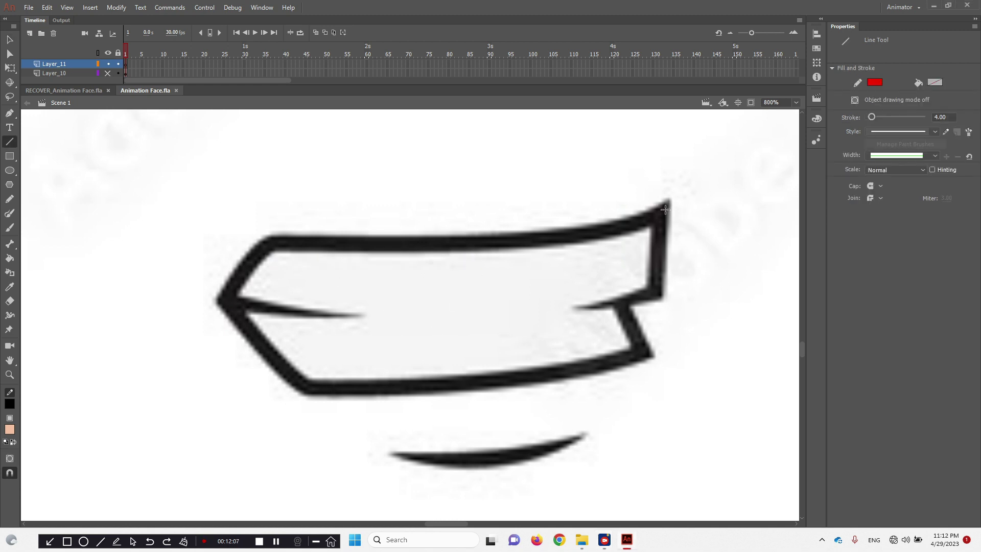
drag(665, 209, 413, 256)
drag(344, 256, 268, 239)
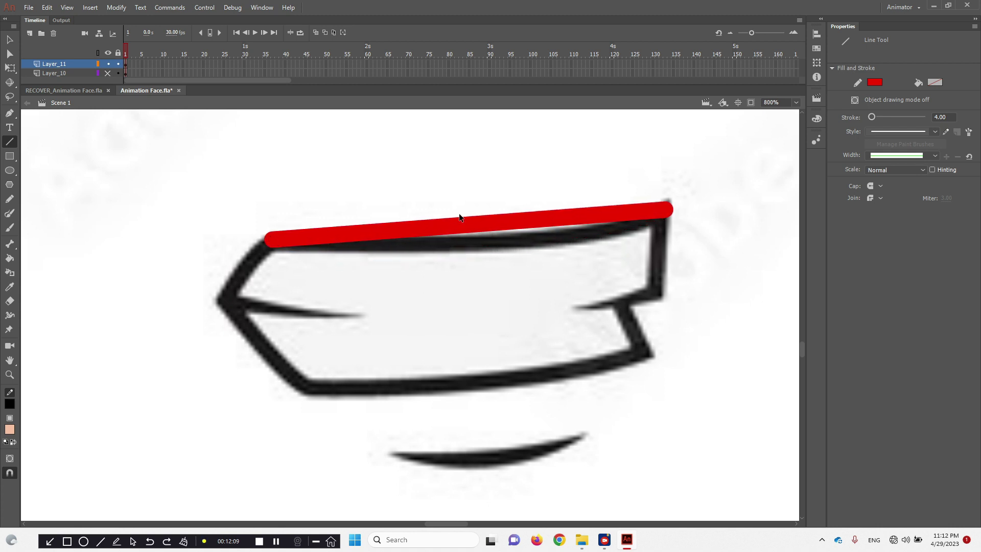
mouse_move(486, 226)
mouse_down()
mouse_move(532, 244)
mouse_move(538, 236)
mouse_up()
Trace the mouth's pointed left end with two bent lines, undoing the first lower line and redrawing it.
mouse_move(268, 237)
mouse_down()
mouse_move(224, 290)
mouse_move(233, 303)
mouse_move(234, 281)
mouse_move(309, 384)
mouse_up()
drag(269, 339, 264, 348)
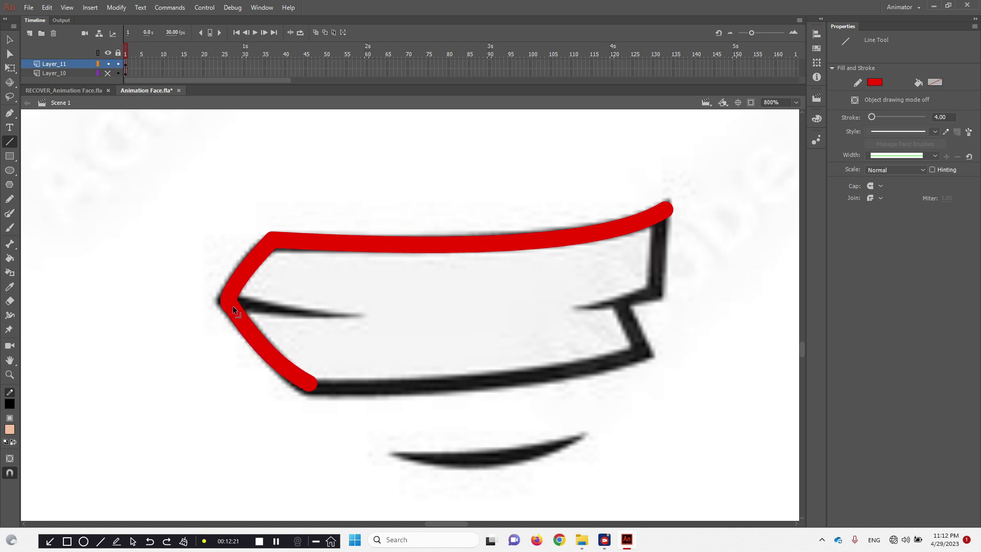
drag(229, 301, 229, 296)
drag(229, 283, 232, 304)
key(ctrl+z)
key(ctrl+z)
key(ctrl+z)
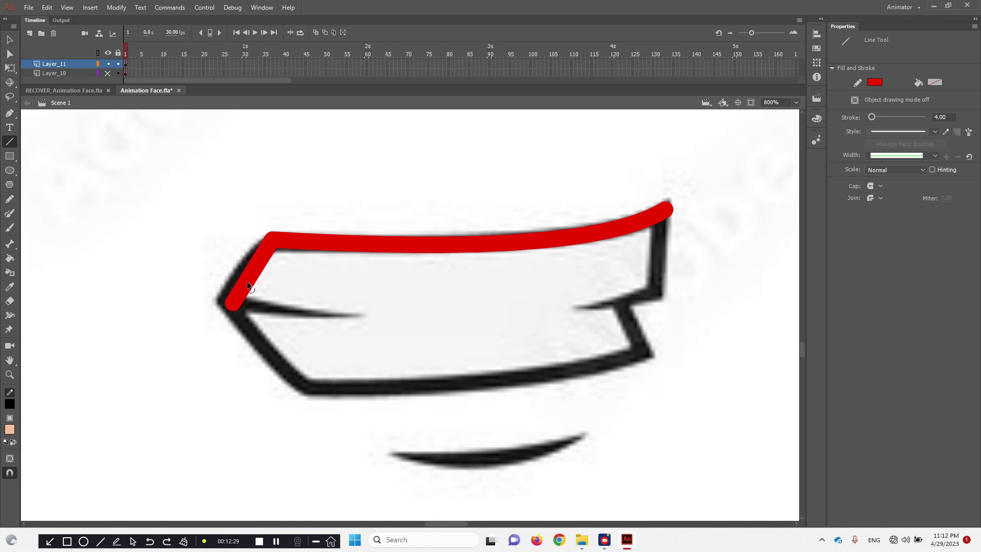
drag(234, 304, 310, 387)
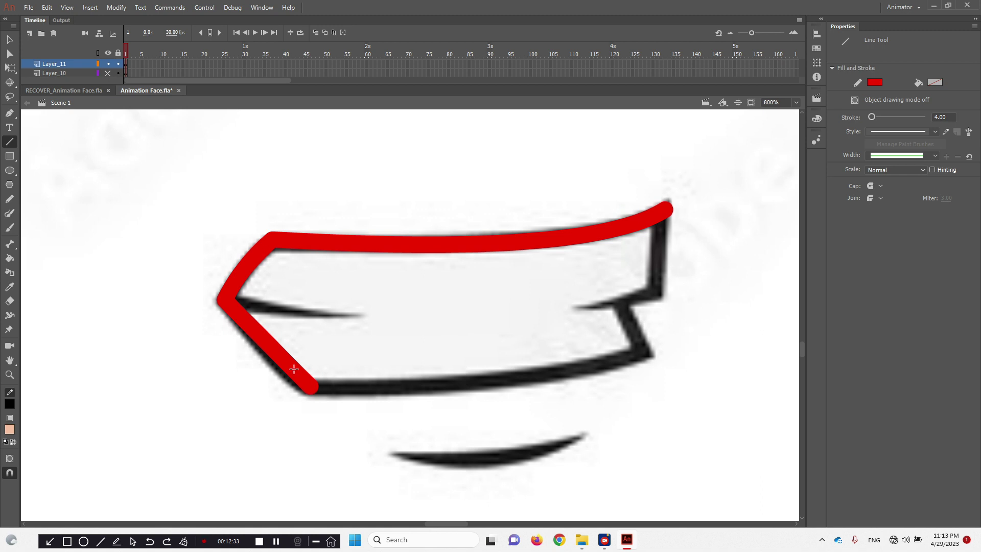
drag(267, 343, 271, 352)
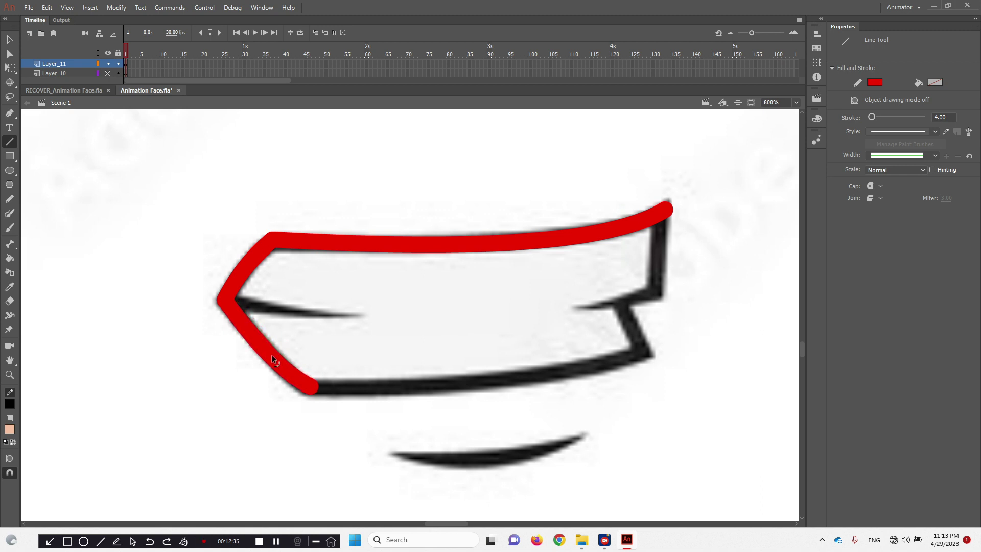
Trace the notched mouth's lower lip with a bent line and its notched right edge up to the upper lip.
mouse_move(312, 382)
mouse_down()
mouse_move(580, 346)
mouse_move(645, 350)
mouse_up()
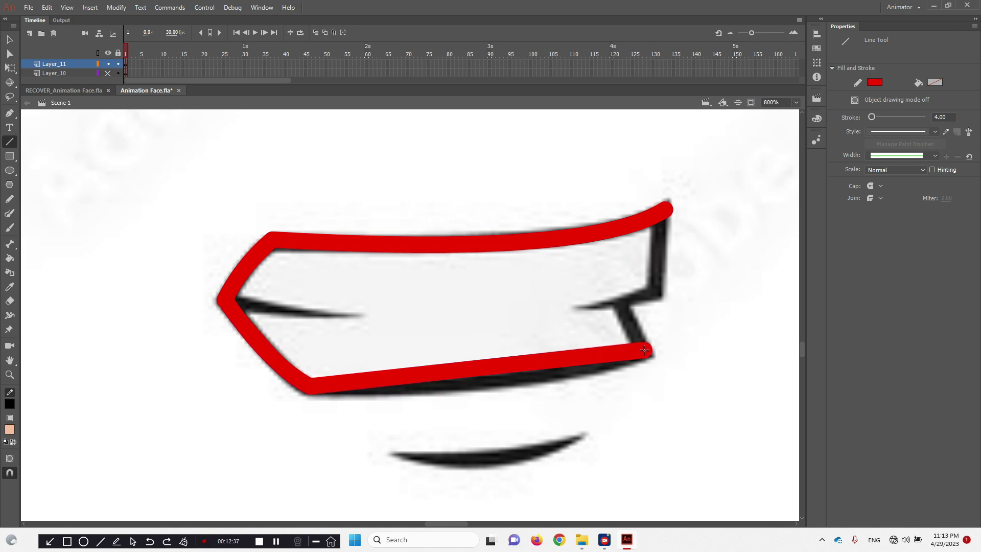
drag(513, 366, 551, 378)
mouse_move(647, 350)
mouse_down()
mouse_move(614, 307)
mouse_move(621, 307)
mouse_move(580, 305)
mouse_move(660, 292)
mouse_move(666, 209)
mouse_up()
Trace the crease inside the mouth's left corner and the chin curve below it, bending both to match.
drag(228, 297, 358, 315)
drag(292, 308, 276, 313)
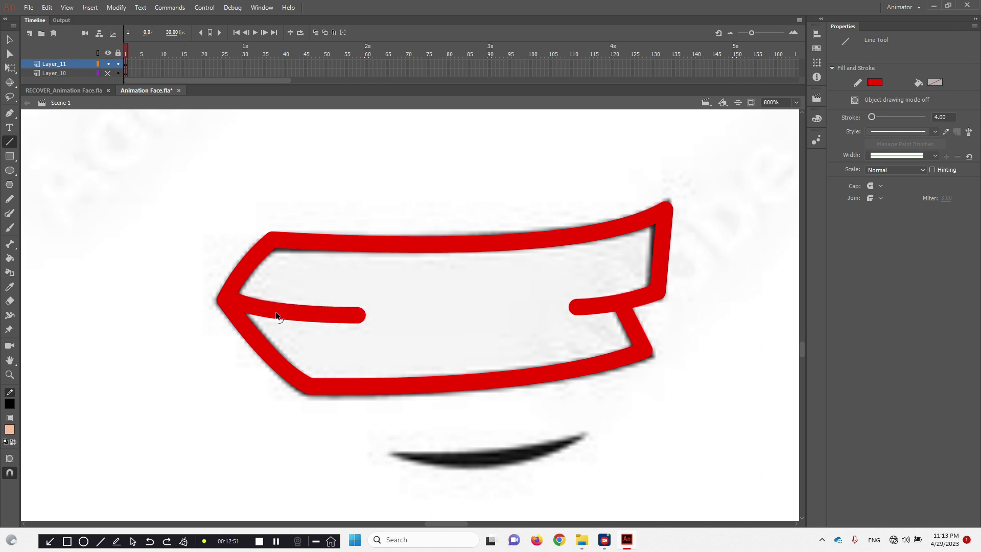
drag(391, 451, 587, 424)
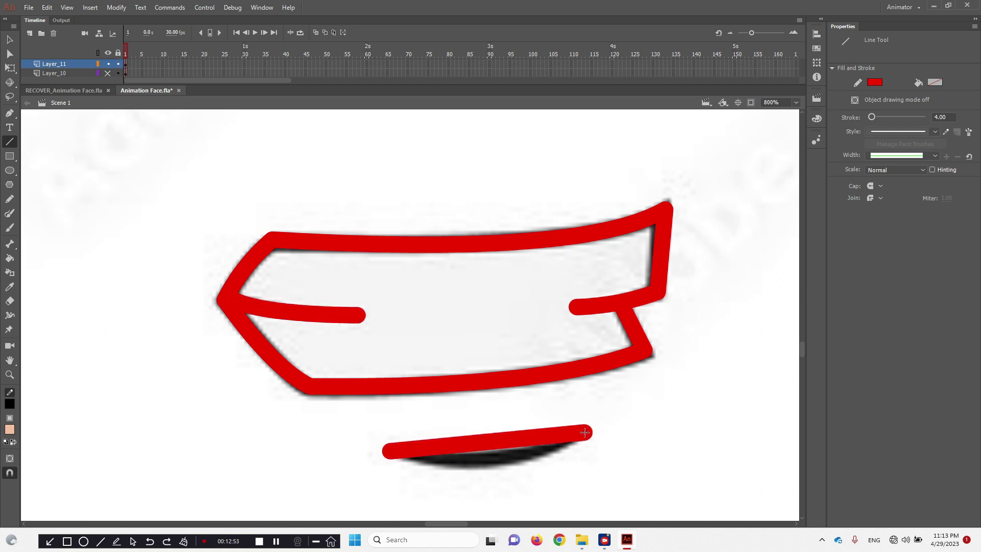
drag(495, 444, 498, 463)
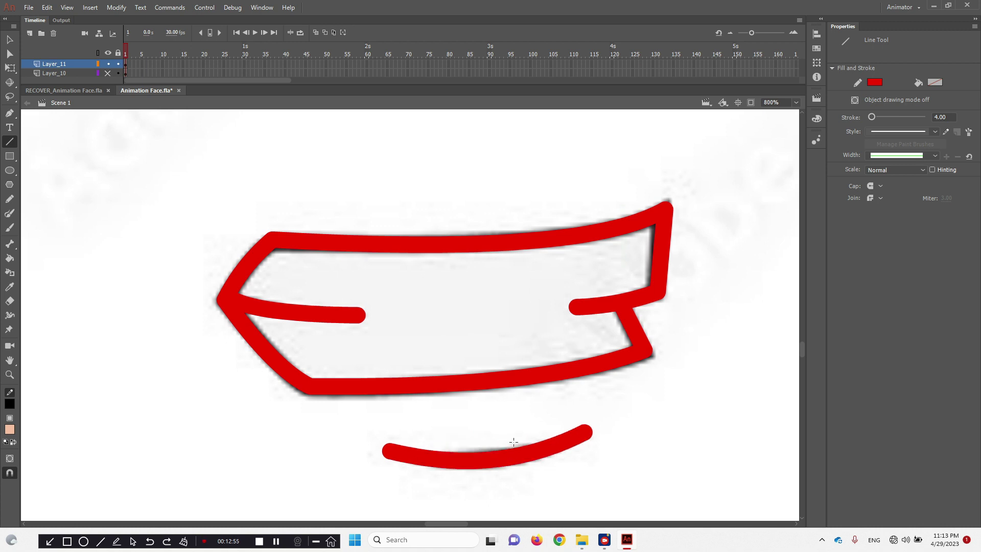
Hide the notched toothy mouth's layer, add a new layer for the wide mouth with the tongue, and save the document.
ctrl+alt+click(479, 383)
ctrl+alt+click(479, 384)
drag(459, 312, 486, 355)
drag(571, 321, 451, 354)
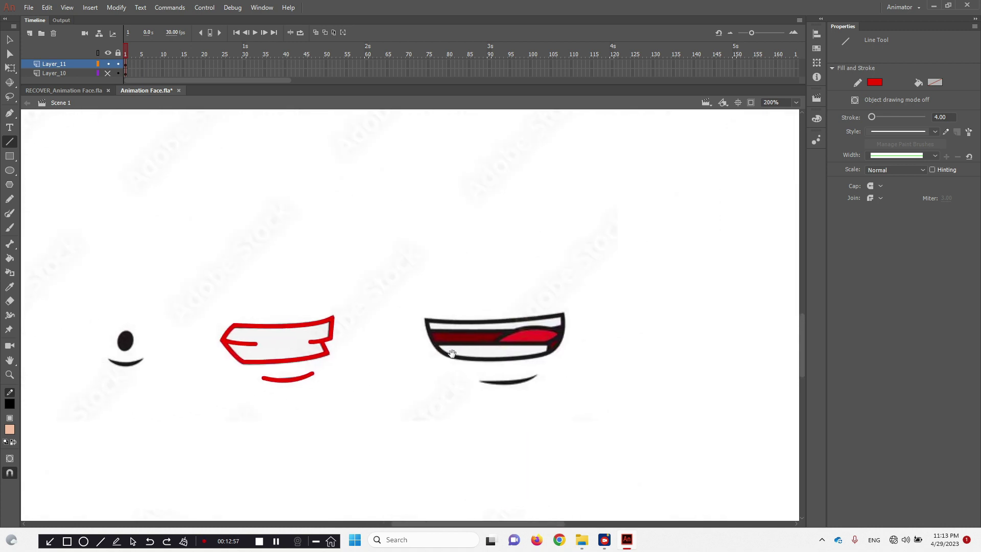
click(108, 63)
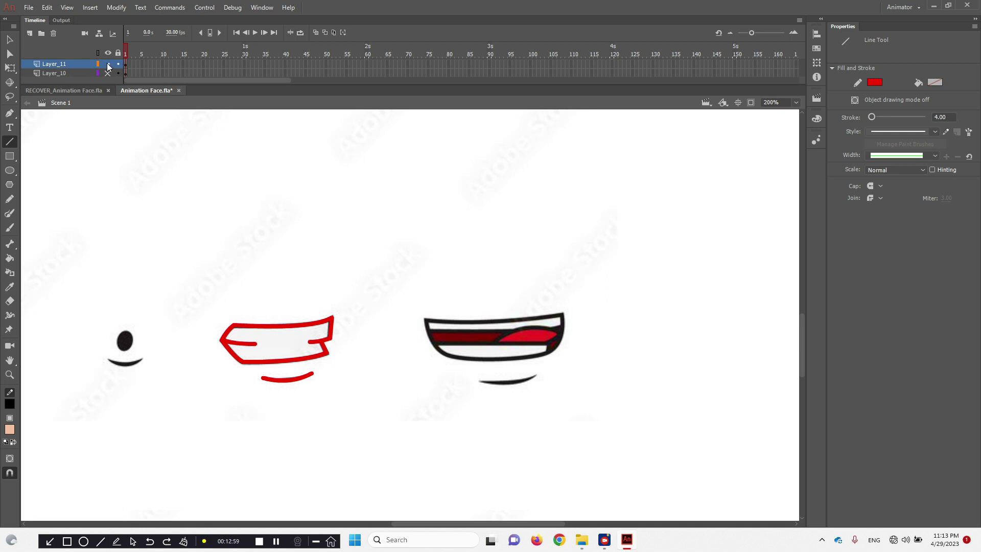
click(29, 33)
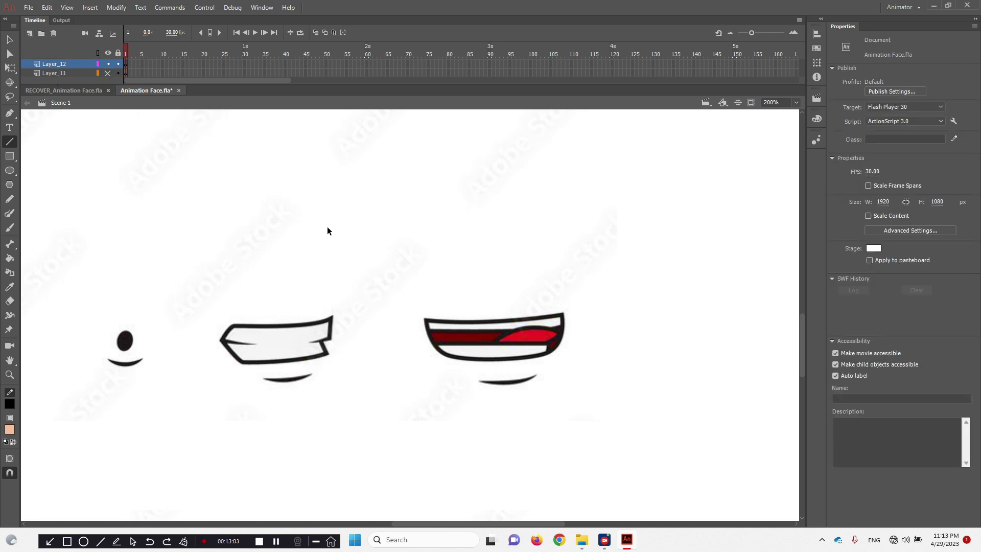
key(ctrl+s)
Trace the wide tongue mouth's upper lip and curved left edge with bent lines.
ctrl+click(519, 335)
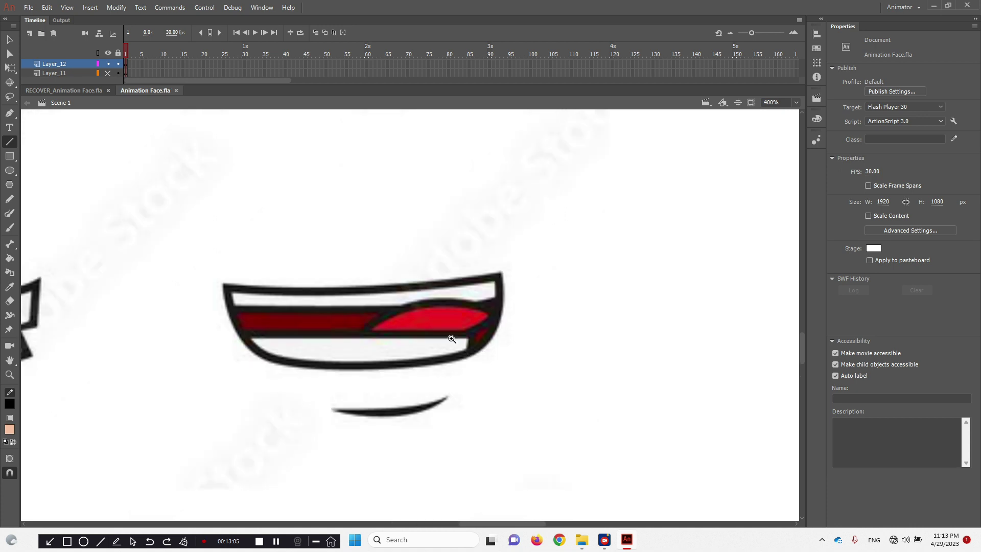
ctrl+click(451, 338)
drag(308, 319, 562, 330)
ctrl+alt+click(294, 311)
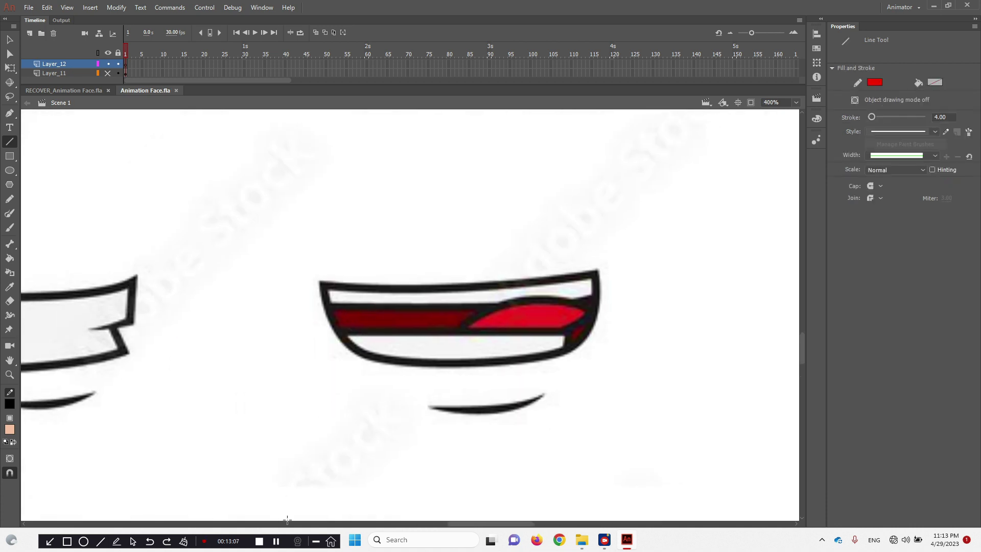
drag(320, 282, 599, 270)
mouse_move(498, 275)
mouse_down()
mouse_move(480, 278)
mouse_move(483, 287)
mouse_up()
mouse_move(321, 283)
mouse_down()
mouse_move(376, 334)
mouse_move(360, 352)
mouse_move(369, 360)
mouse_move(345, 331)
mouse_move(343, 343)
mouse_move(567, 346)
mouse_up()
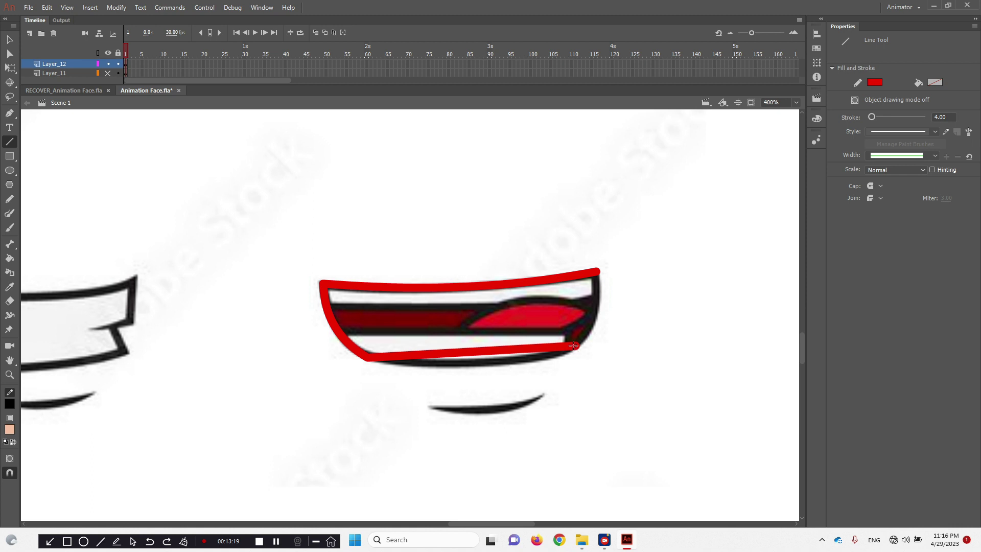
Try to bend a single line along the wide mouth's lower lip and adjust its left corner, undoing the edits.
drag(498, 351, 508, 362)
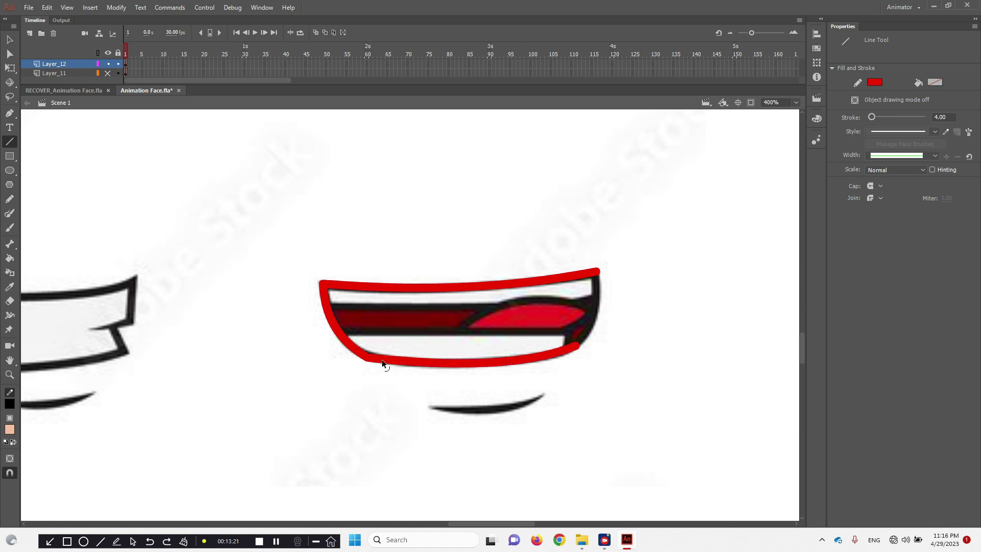
mouse_move(365, 358)
mouse_down()
mouse_move(401, 357)
mouse_move(378, 361)
mouse_up()
key(ctrl+z)
key(ctrl+z)
key(ctrl+z)
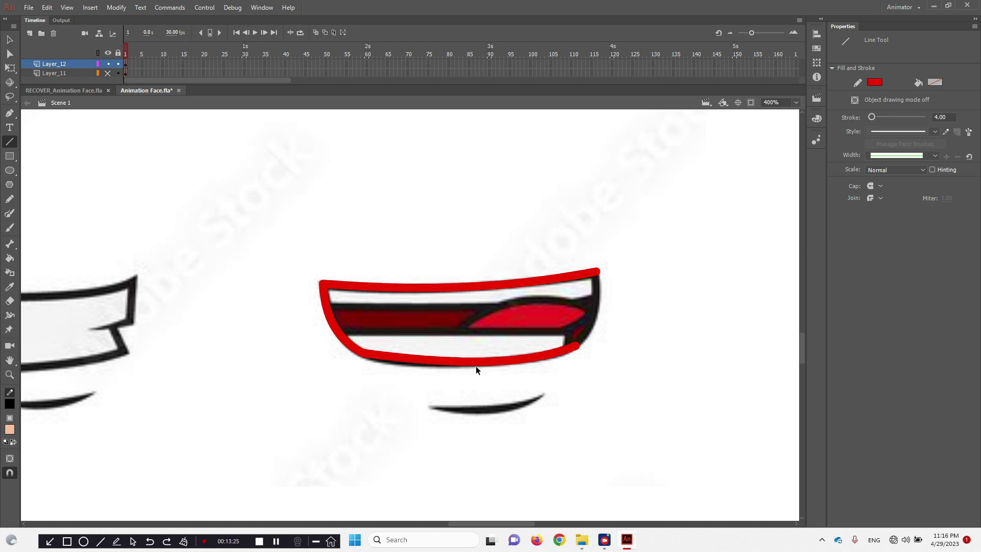
Trace the wide tongue mouth's lower lip with joined bent lines and close the outline with a curved right edge.
mouse_move(369, 356)
mouse_down()
mouse_move(360, 352)
mouse_move(453, 368)
mouse_move(427, 363)
mouse_up()
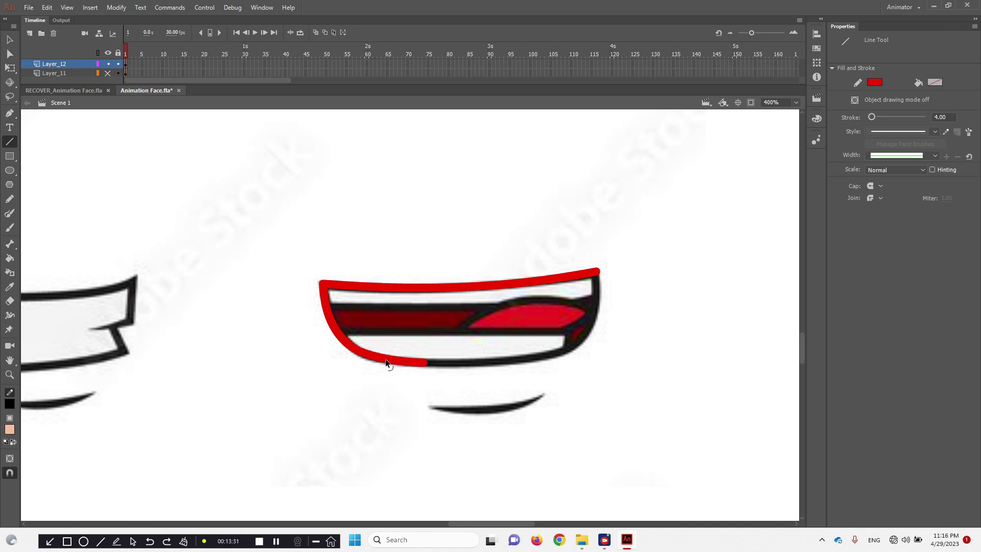
drag(427, 362, 568, 351)
drag(499, 354, 598, 271)
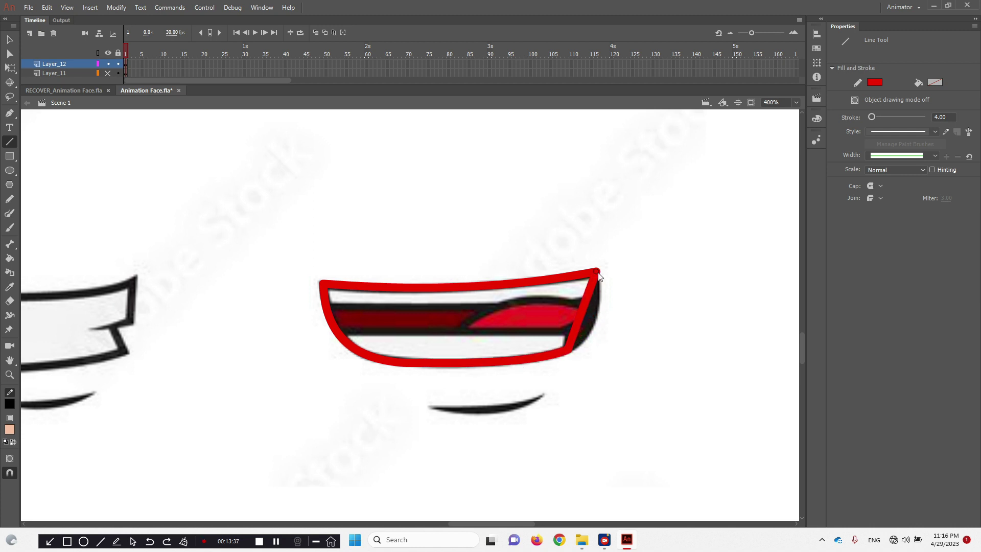
drag(582, 307, 596, 309)
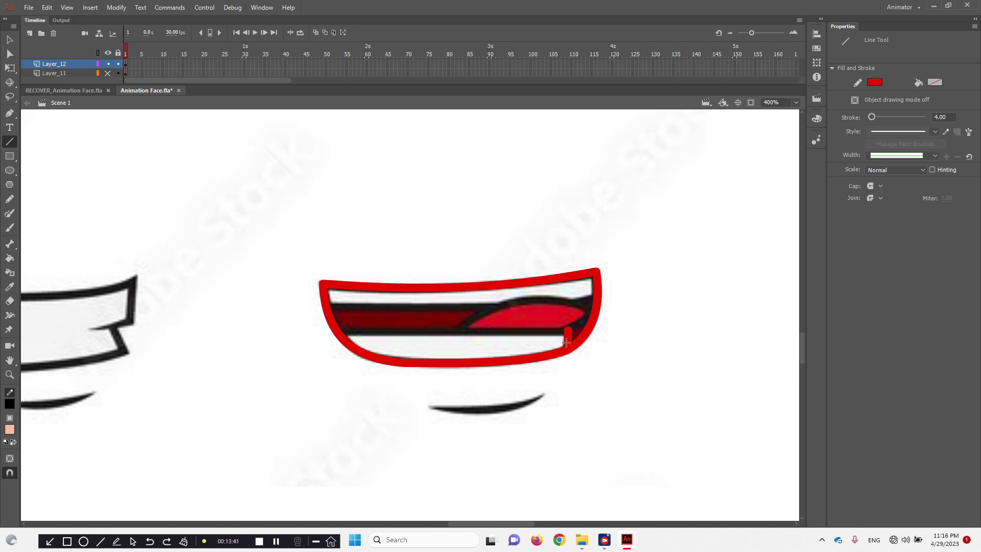
Trace the tongue's curved outline and the upper and lower teeth lines inside the wide mouth with bent lines.
mouse_move(566, 330)
mouse_down()
mouse_move(593, 309)
mouse_move(487, 309)
mouse_up()
mouse_move(547, 305)
mouse_down()
mouse_move(540, 297)
mouse_move(331, 308)
mouse_up()
drag(492, 308, 462, 329)
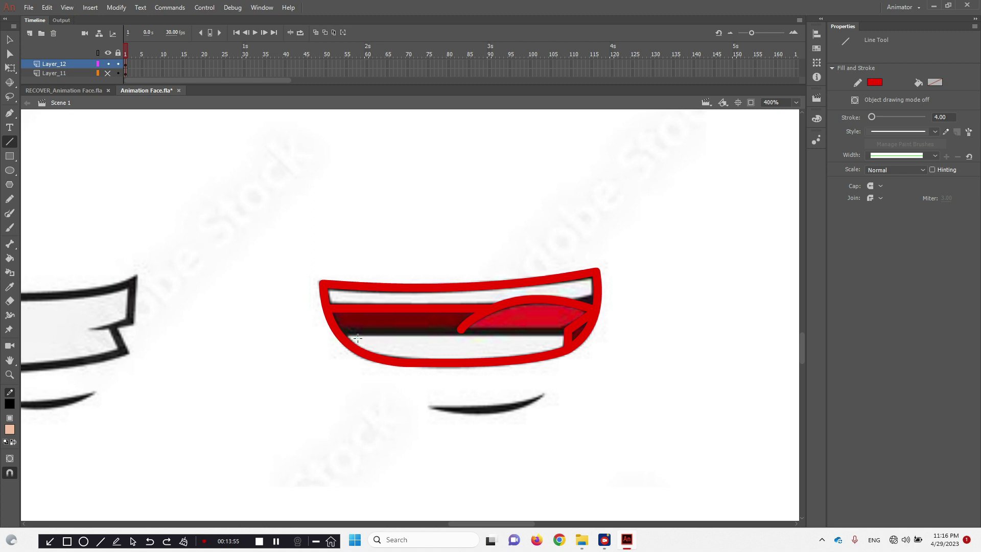
drag(339, 332, 564, 329)
Trace the chin curve below the wide tongue mouth with a bent line and save the document.
mouse_move(435, 409)
mouse_down()
mouse_move(544, 391)
mouse_move(511, 408)
mouse_up()
ctrl+shift+click(468, 305)
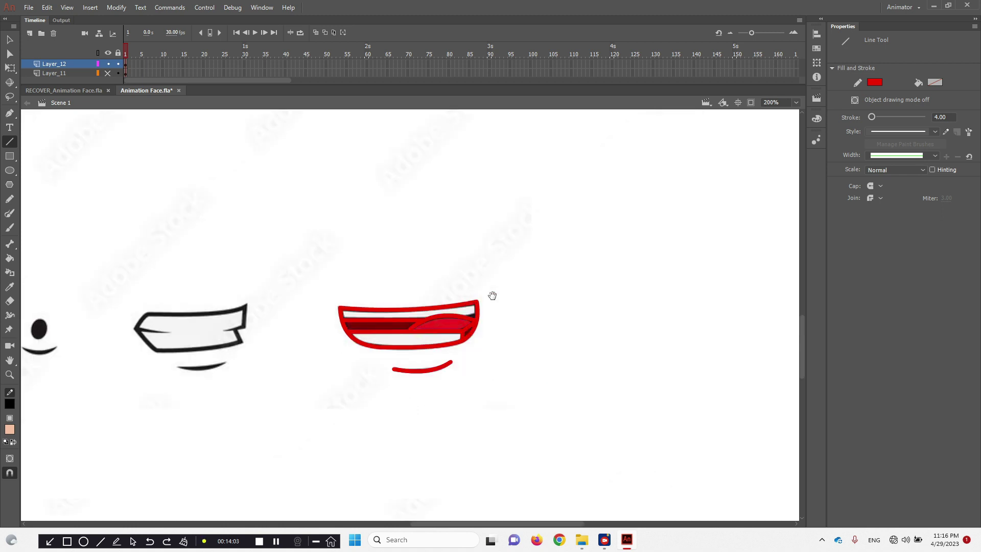
drag(492, 295, 530, 294)
ctrl+click(509, 314)
ctrl+click(416, 330)
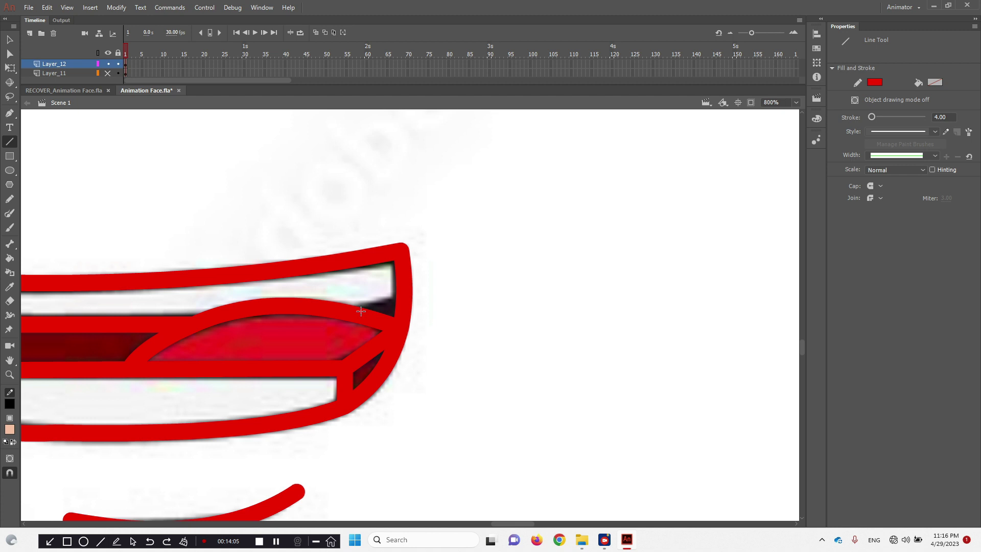
ctrl+shift+click(467, 329)
ctrl+shift+click(467, 330)
drag(353, 327, 500, 310)
key(v)
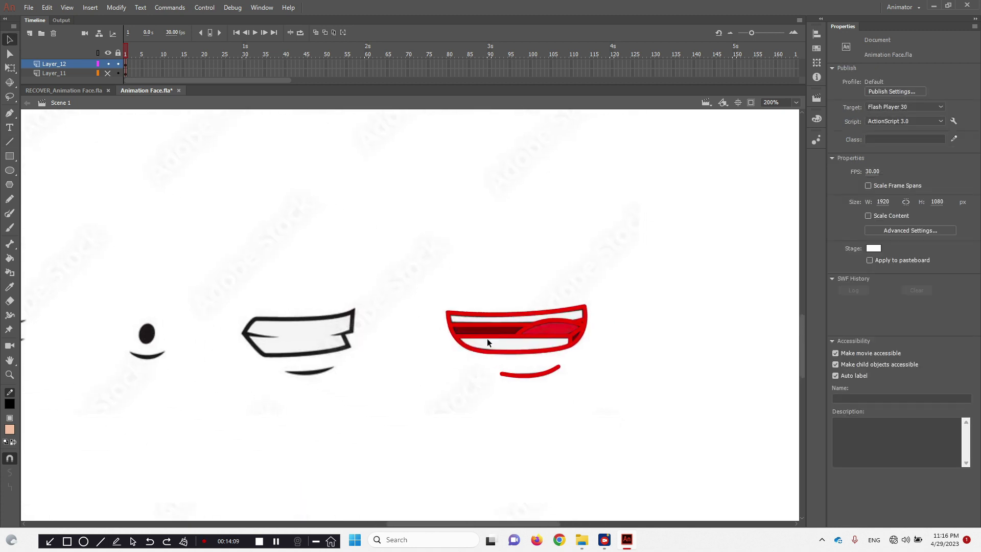
ctrl+shift+click(473, 277)
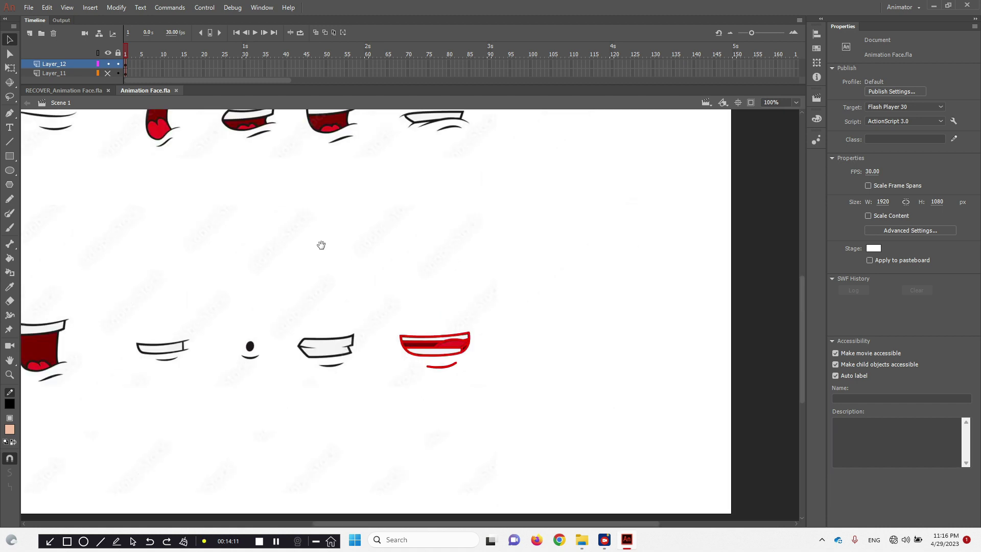
drag(321, 245, 418, 275)
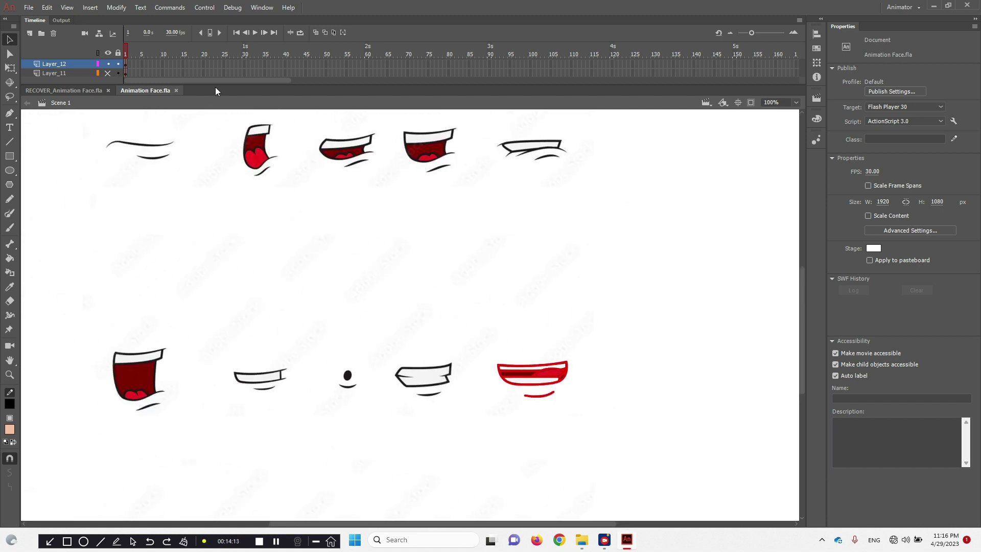
Enlarge the timeline to list all layers, hide Layer_1 and Layer_2, and show Layer_3 through Layer_11.
click(285, 83)
drag(287, 85, 294, 263)
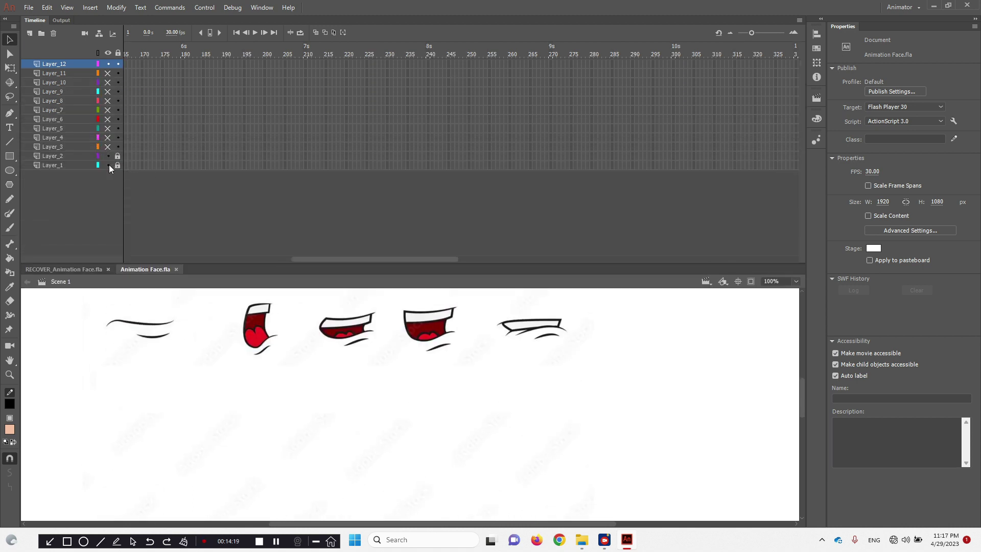
click(109, 166)
click(108, 156)
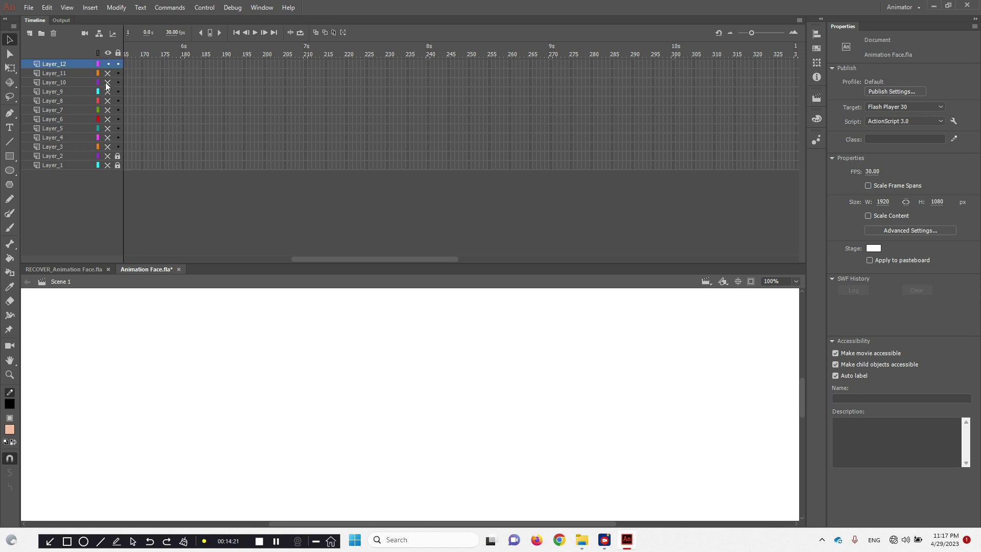
drag(107, 73, 106, 146)
Bring both rows of traced mouths into view on the stage and save the document.
key(ctrl+minus)
drag(326, 346, 411, 403)
key(ctrl+equal)
drag(531, 452, 422, 415)
key(ctrl+minus)
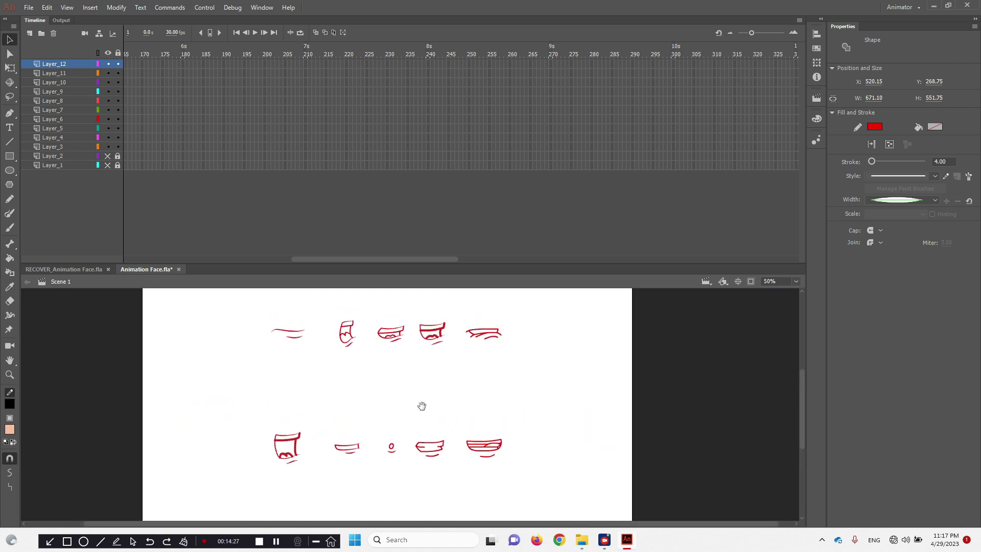
click(369, 358)
key(ctrl+s)
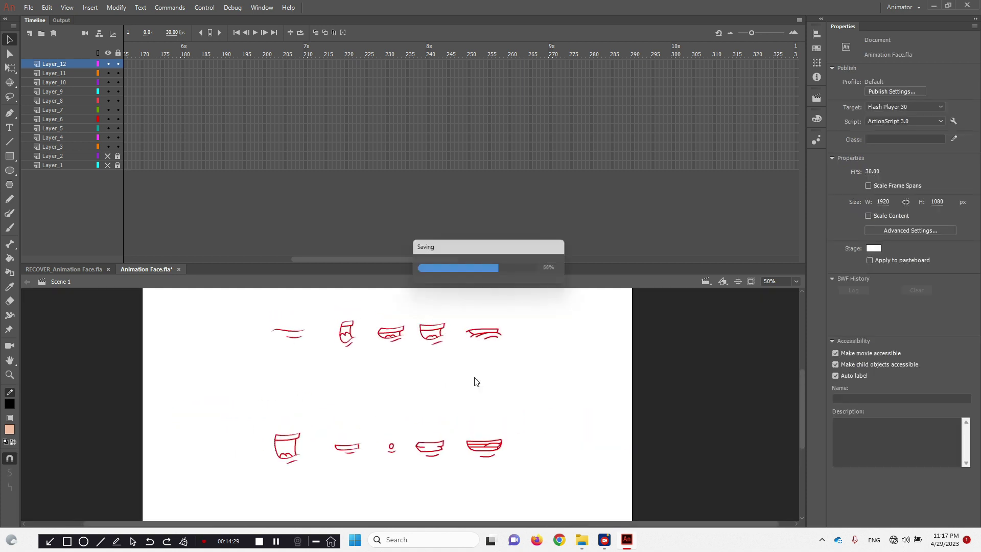
drag(248, 408, 571, 511)
click(571, 406)
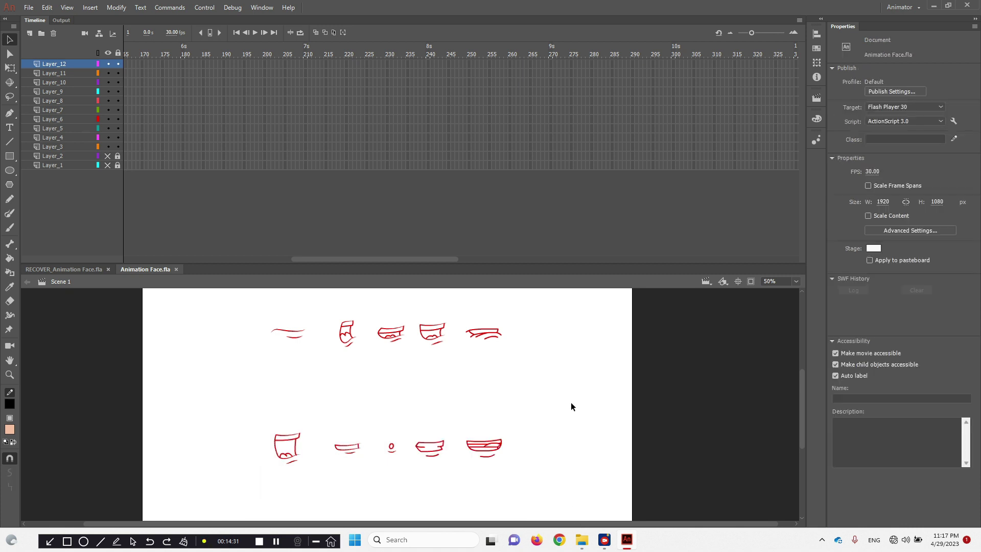
Examine the tapered strokes on the tall tongue mouth's outline at close range.
click(357, 370)
click(389, 423)
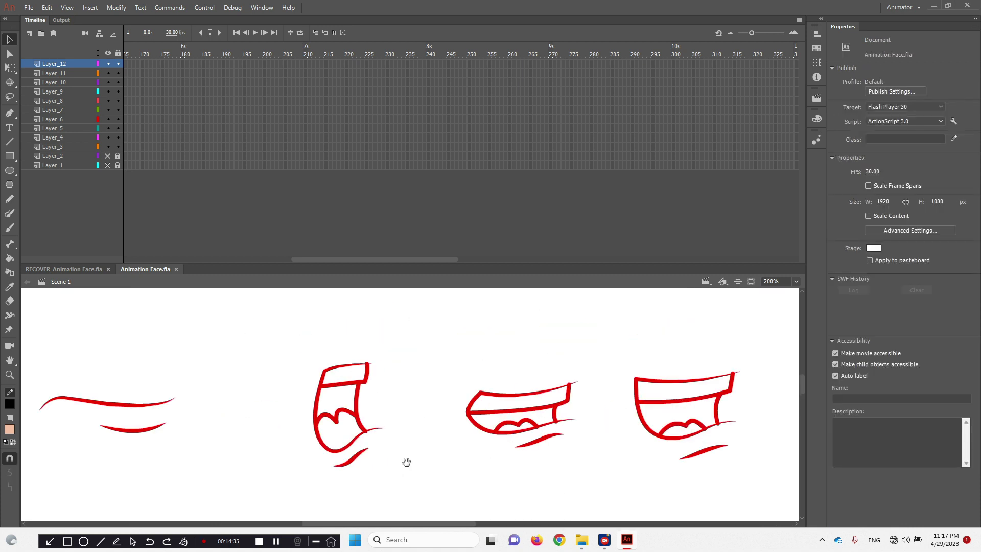
click(349, 416)
drag(484, 332, 468, 400)
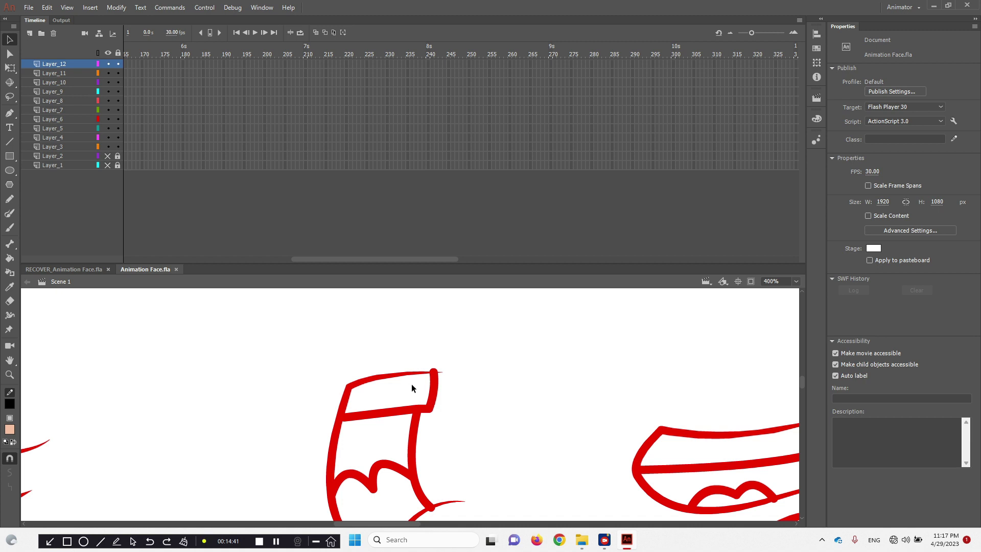
click(398, 375)
mouse_move(475, 411)
mouse_down()
mouse_move(470, 331)
mouse_move(470, 356)
mouse_up()
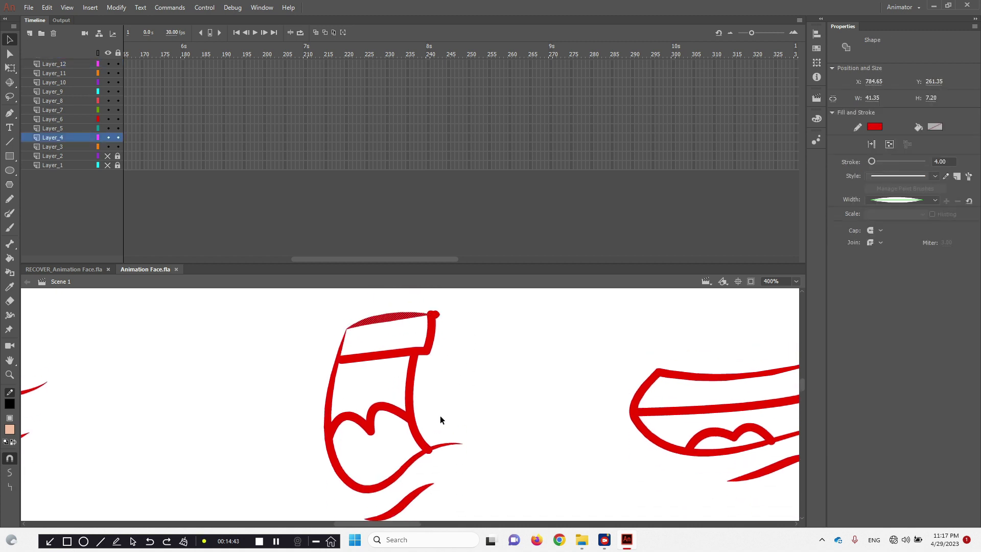
shift+click(403, 473)
click(471, 418)
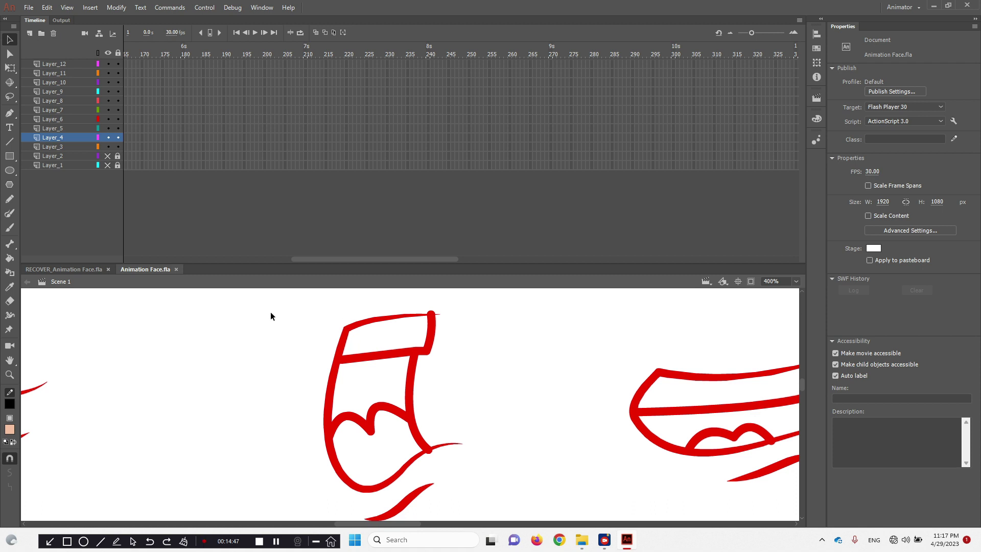
Set the width profile of all the tall tongue mouth's strokes to uniform.
key(ctrl+minus)
drag(344, 336, 494, 505)
click(935, 200)
click(901, 209)
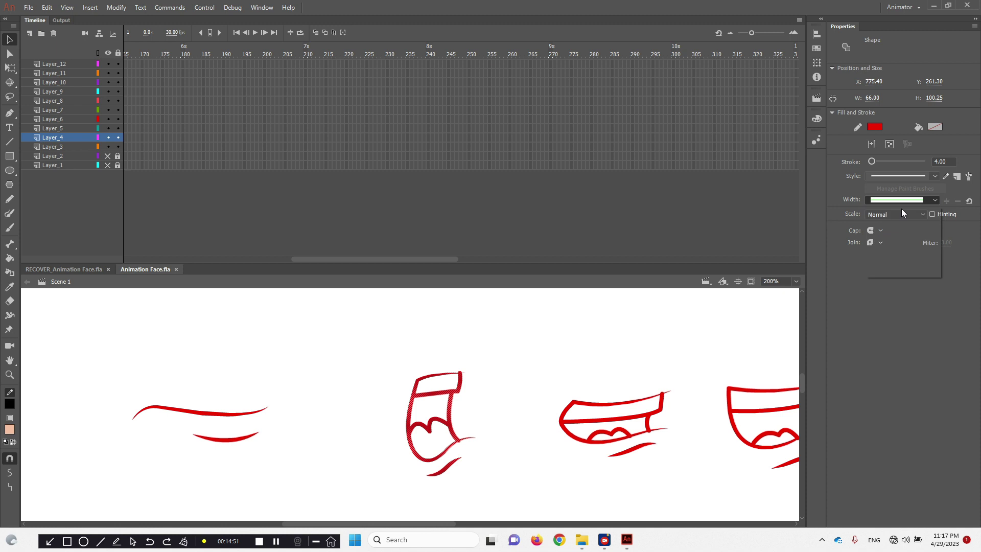
click(586, 362)
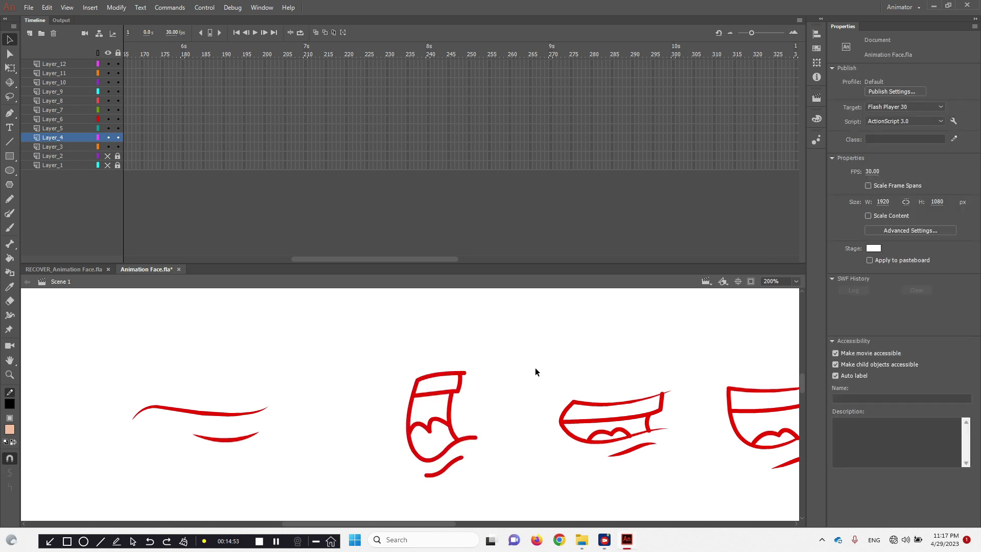
Apply the uniform width profile to both lines of the closed mouth on Layer_3.
drag(78, 384, 301, 476)
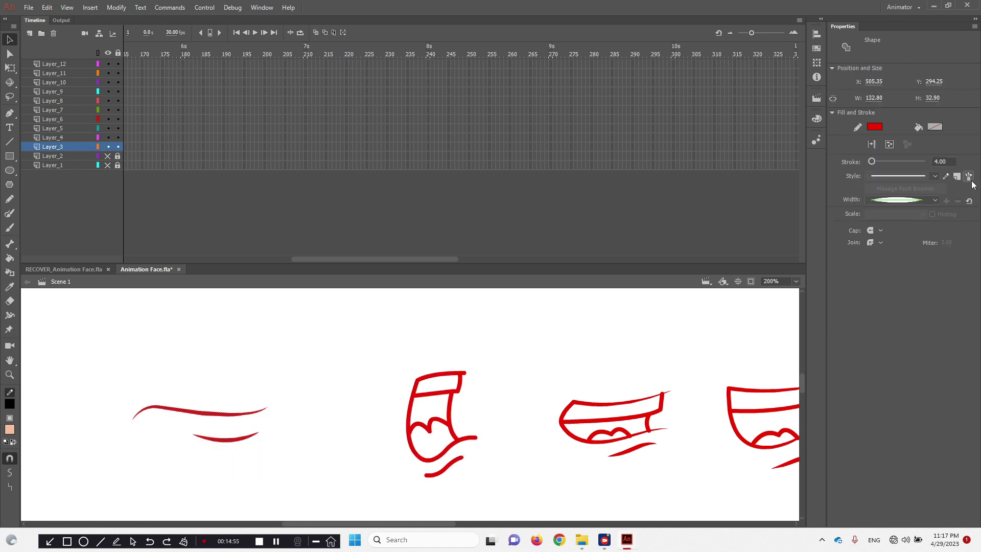
click(933, 200)
click(902, 210)
click(568, 362)
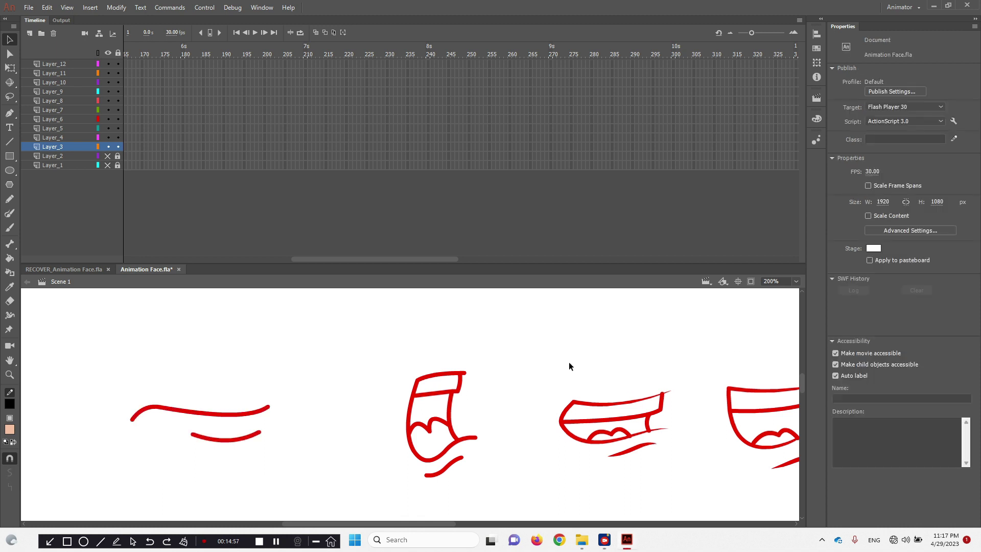
Apply the uniform width profile to the three remaining mouths in the upper row.
drag(493, 373, 290, 350)
ctrl+shift+click(354, 354)
mouse_move(431, 373)
mouse_down()
mouse_move(345, 353)
mouse_move(614, 465)
mouse_move(631, 463)
mouse_up()
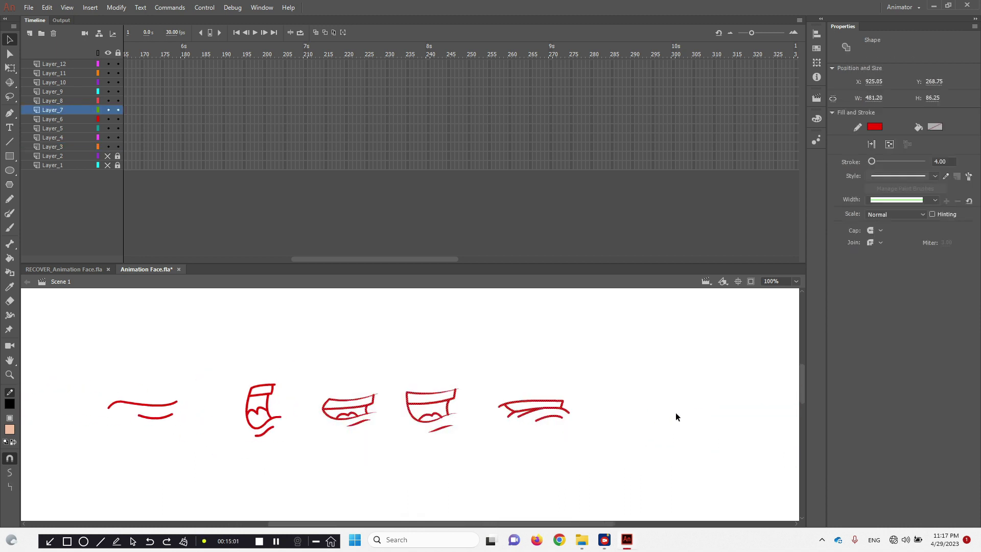
click(935, 200)
click(909, 216)
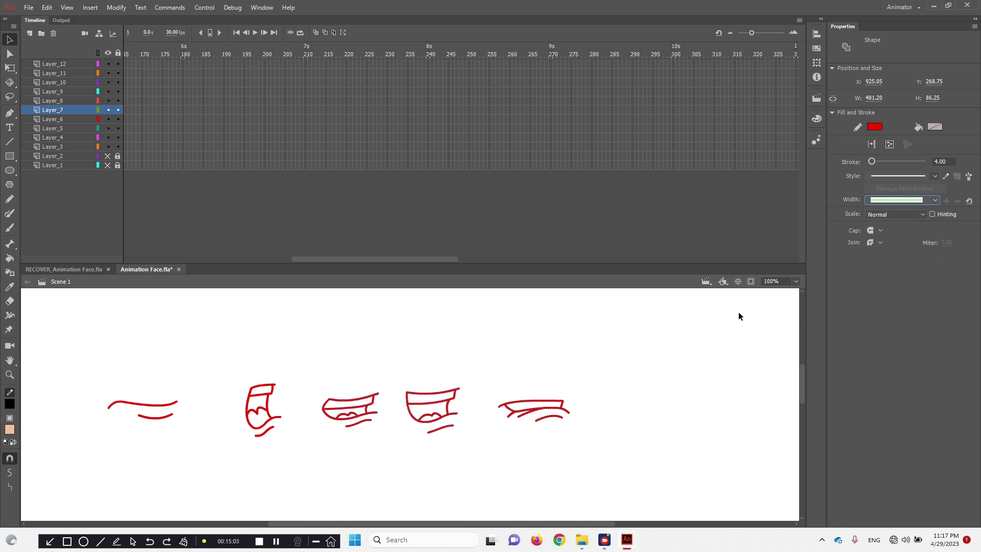
click(621, 361)
Select all five mouths in the lower row and give their strokes the uniform width profile.
drag(479, 471, 447, 377)
mouse_move(57, 363)
mouse_down()
mouse_move(639, 493)
mouse_move(702, 495)
mouse_up()
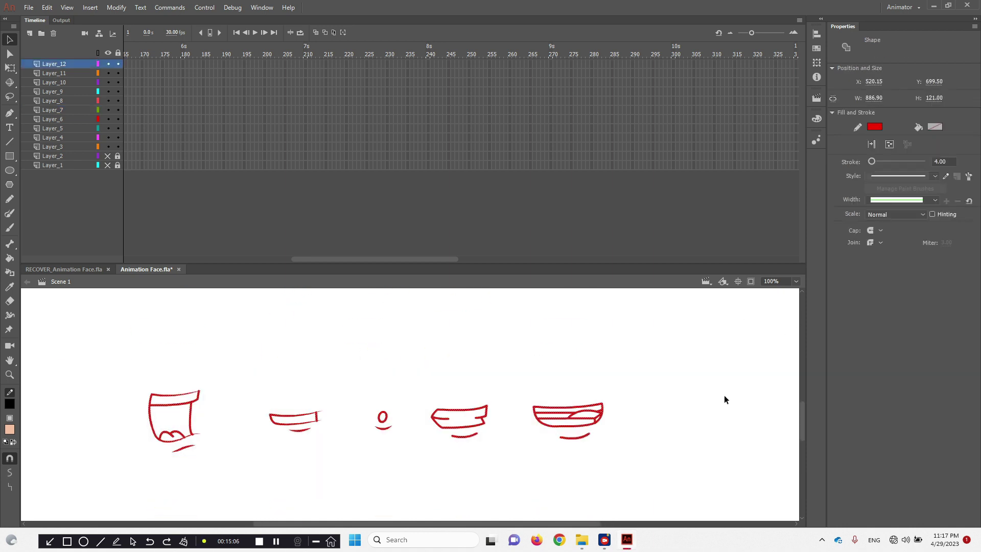
click(922, 200)
click(901, 213)
click(684, 344)
Check the evened-out strokes on the upper row of mouths and save the document.
ctrl+alt+click(448, 387)
drag(435, 390, 477, 465)
ctrl+click(354, 382)
drag(514, 412, 419, 392)
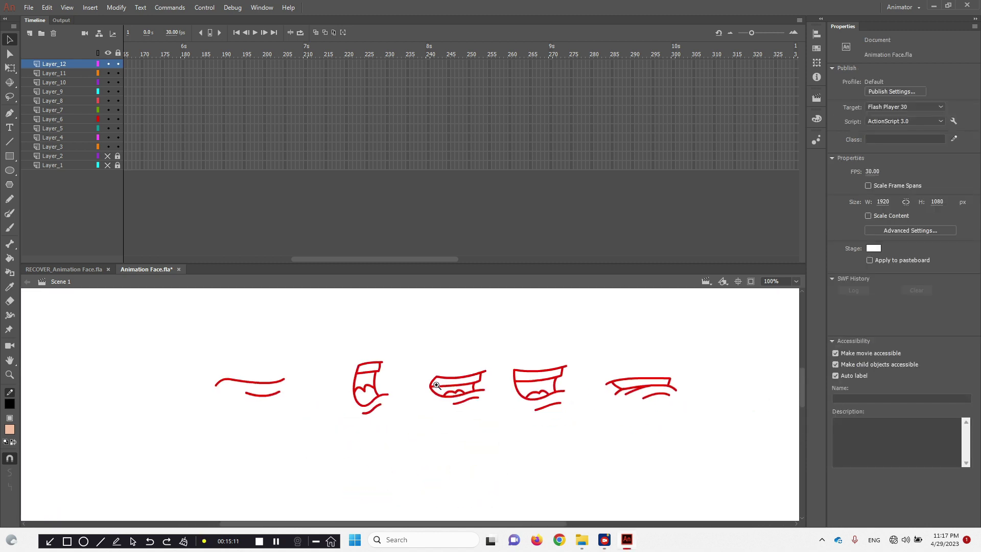
ctrl+click(436, 385)
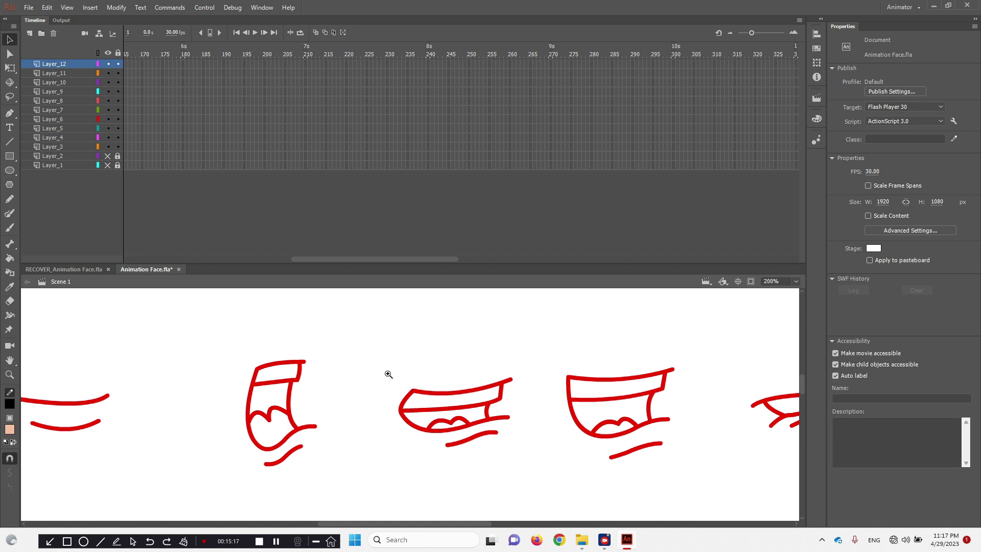
ctrl+alt+click(370, 369)
drag(451, 370, 451, 346)
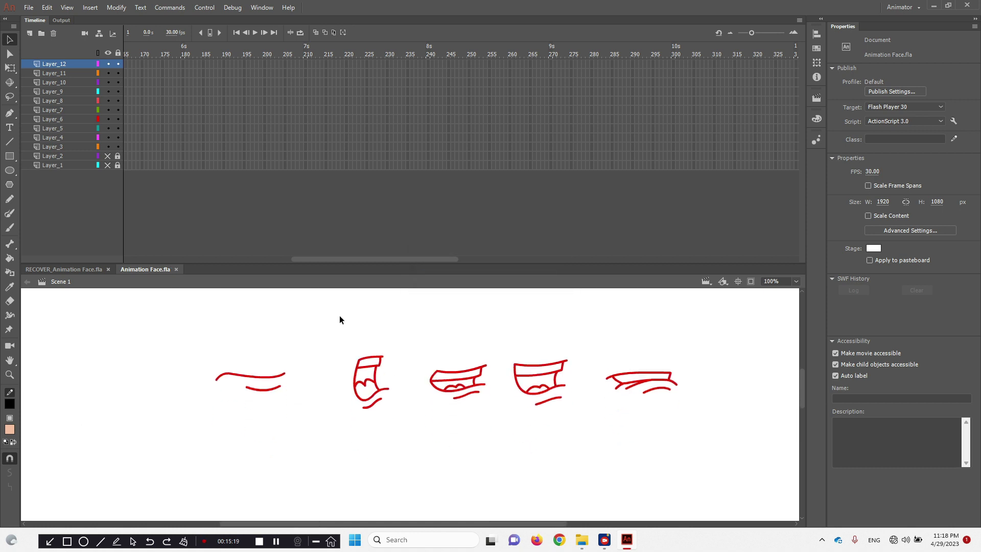
Show only the Layer_1 reference, hiding the traced layers, and examine the original mouth shapes' line endings.
click(107, 165)
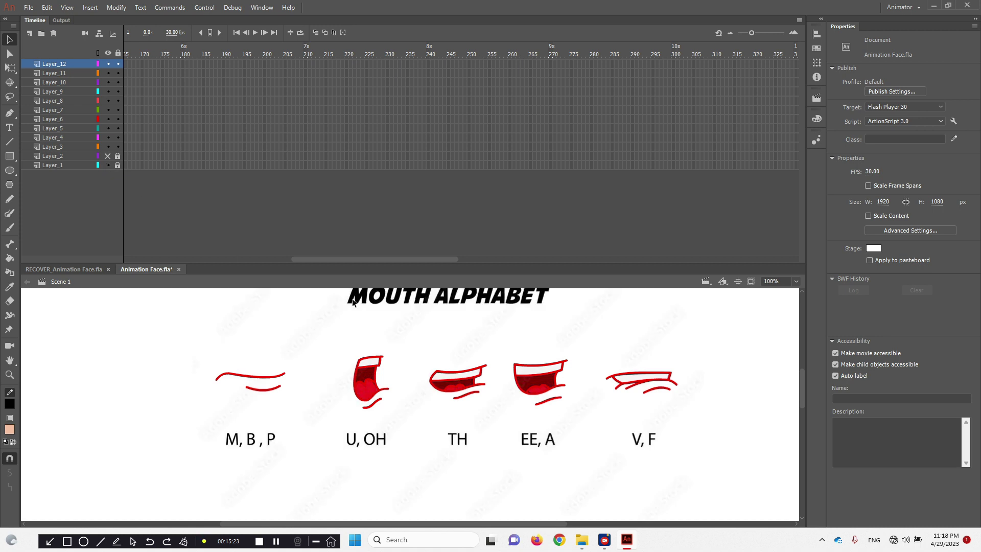
drag(107, 147, 108, 64)
ctrl+click(485, 357)
drag(224, 414, 401, 347)
ctrl+click(376, 359)
drag(434, 377, 428, 361)
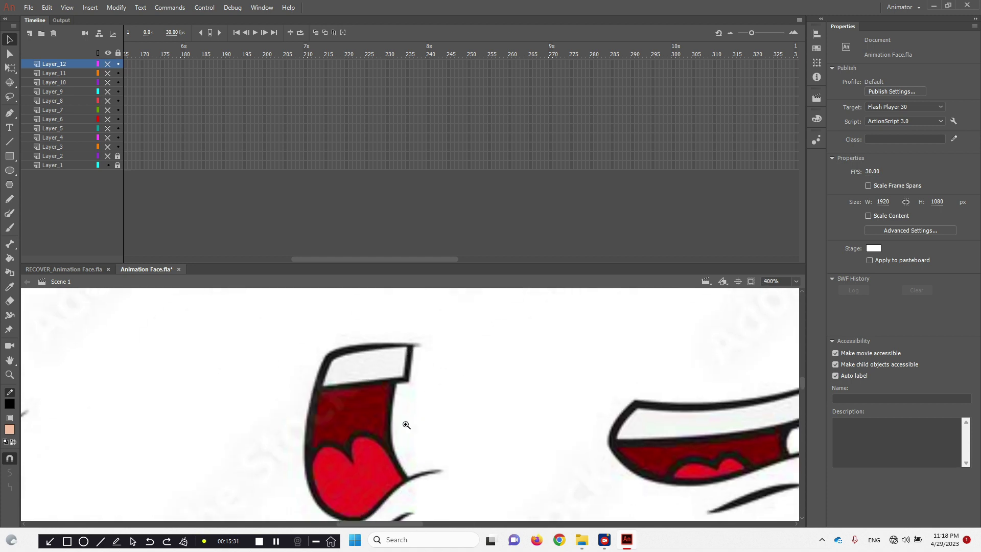
ctrl+alt+click(389, 393)
drag(544, 412, 337, 382)
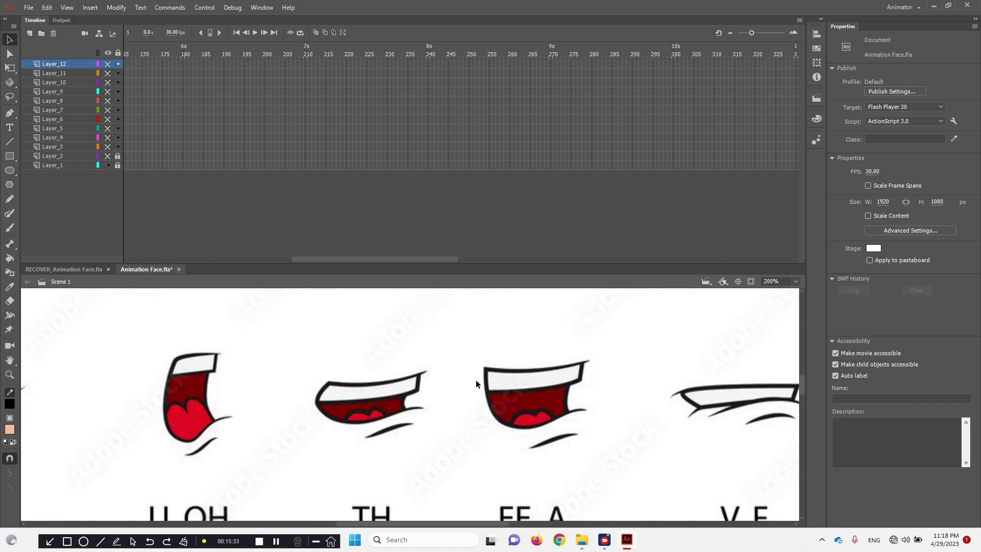
ctrl+alt+click(564, 392)
drag(564, 393, 543, 372)
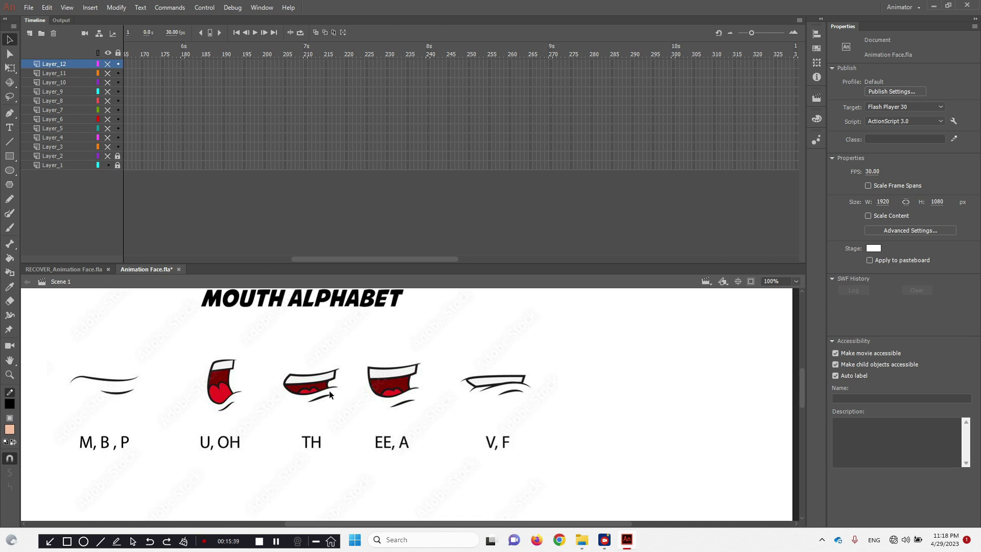
Hide Layer_1, show Layer_2 through Layer_12 with the traced mouths, and save the document.
click(108, 165)
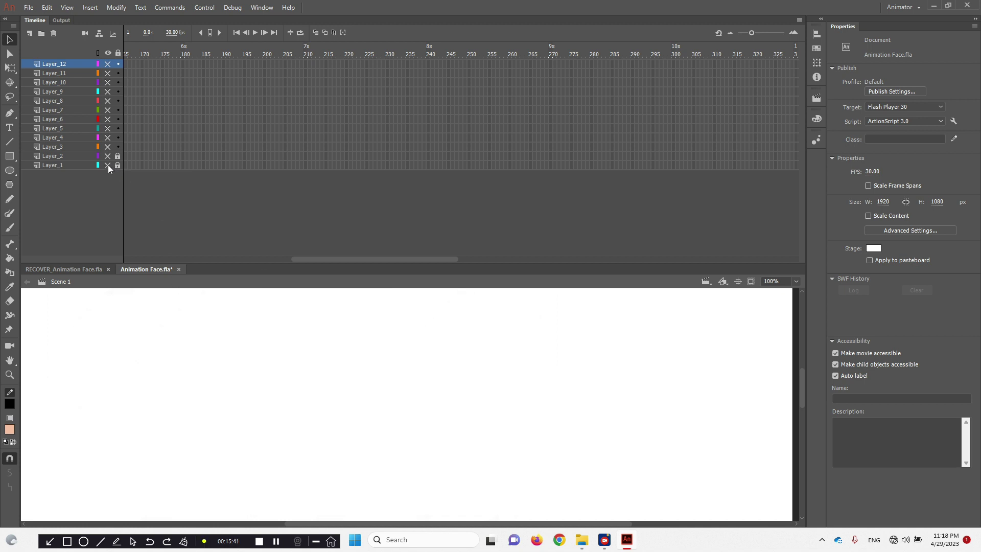
drag(105, 158, 108, 64)
ctrl+click(251, 366)
ctrl+click(475, 429)
ctrl+click(293, 412)
drag(284, 368, 451, 491)
ctrl+shift+click(428, 419)
drag(406, 453, 428, 399)
ctrl+shift+click(417, 406)
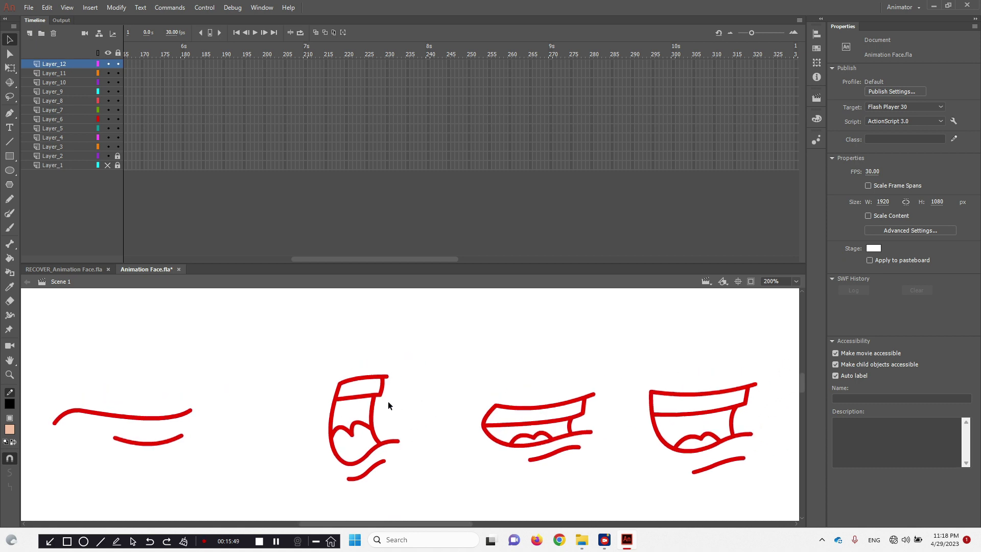
key(ctrl+s)
ctrl+shift+click(451, 382)
drag(544, 460, 508, 373)
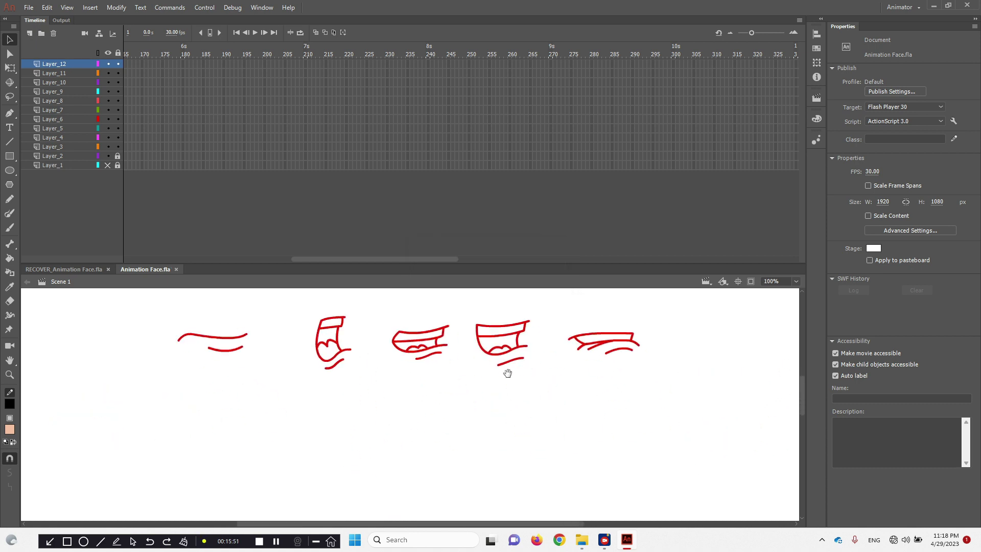
Shorten the timeline area to enlarge the stage view and show the Layer_1 reference behind the traced mouths.
ctrl+shift+click(486, 400)
drag(498, 456, 512, 421)
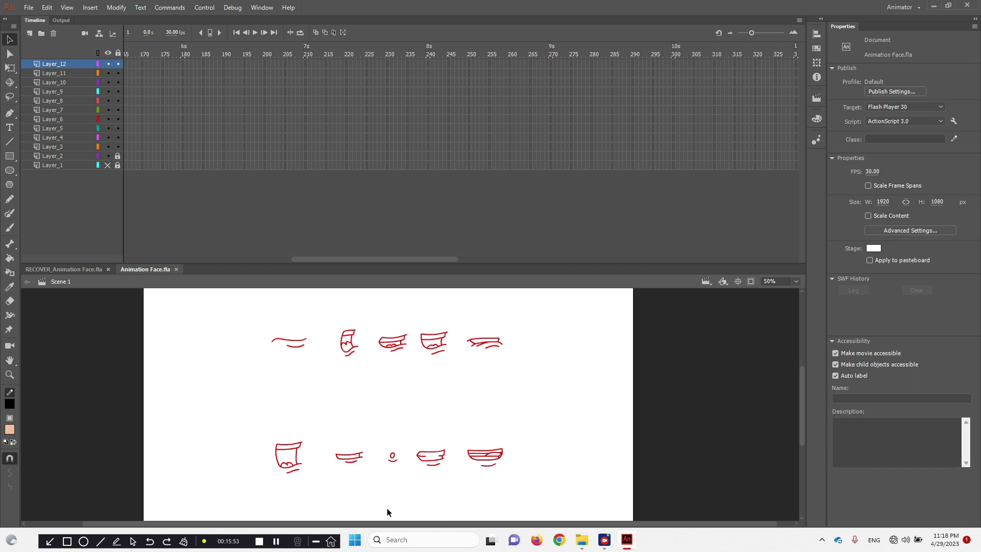
click(281, 543)
drag(420, 265, 422, 185)
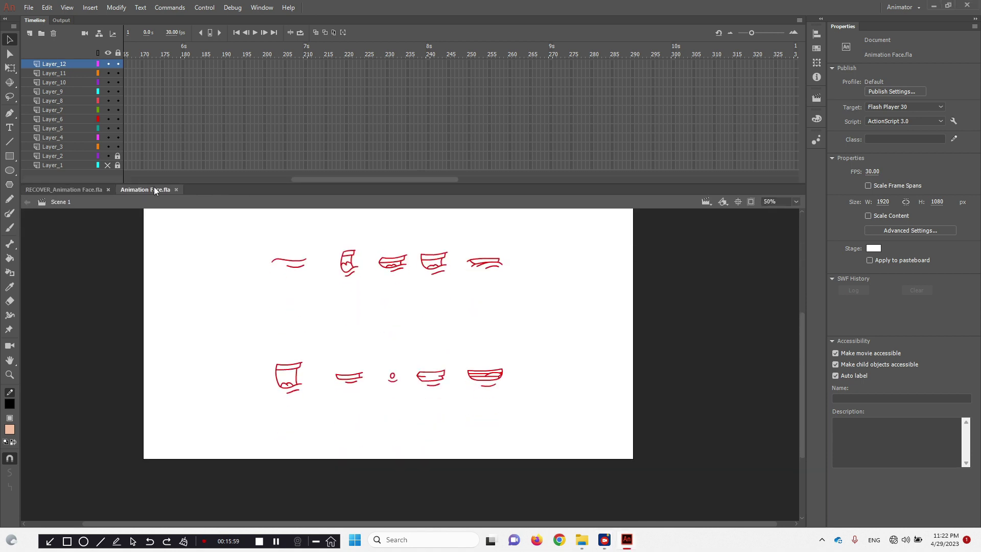
click(107, 165)
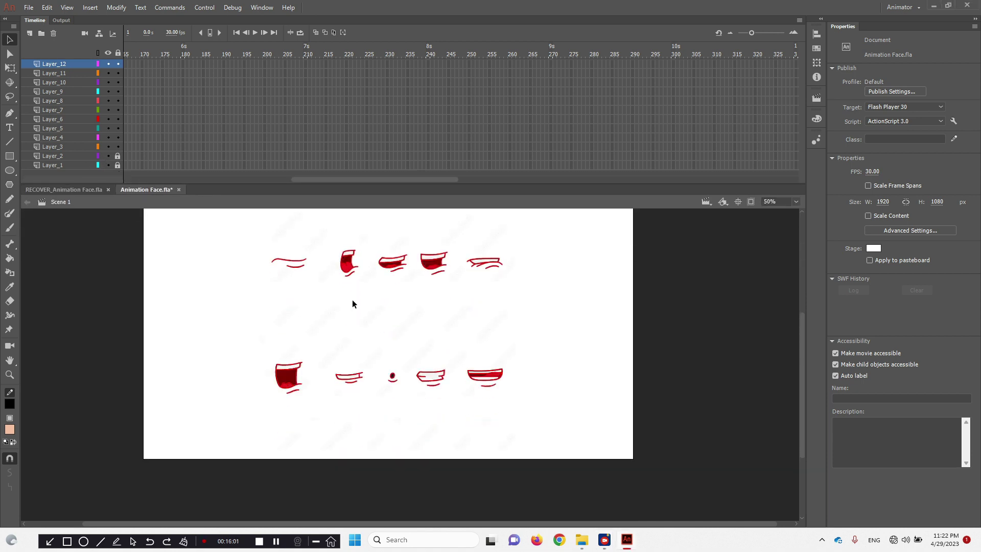
Select the second upper mouth on Layer_4, sample the reference's dark red interior, and undo the misplaced fill in its teeth.
ctrl+click(331, 301)
ctrl+click(392, 286)
ctrl+click(510, 334)
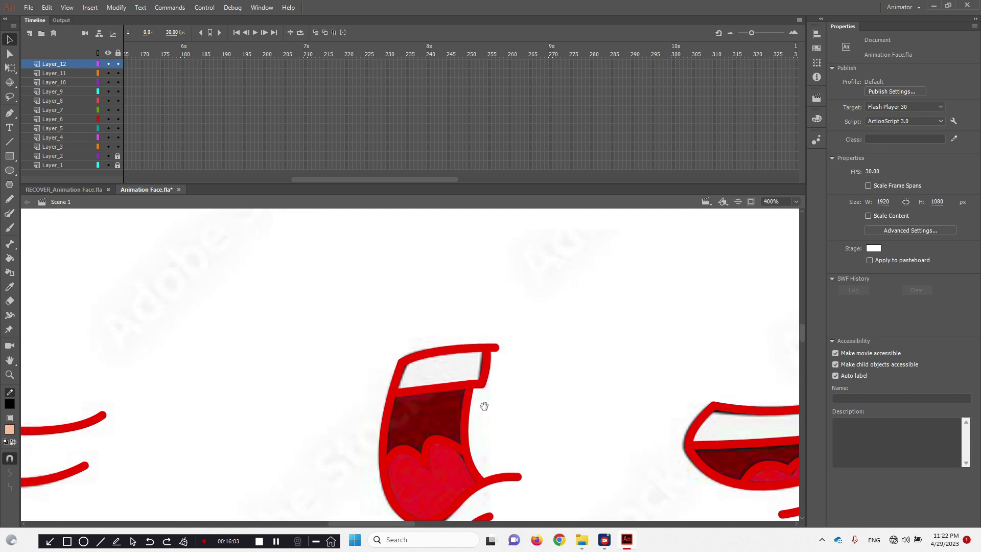
drag(483, 406, 375, 330)
ctrl+alt+click(448, 347)
drag(434, 380, 361, 338)
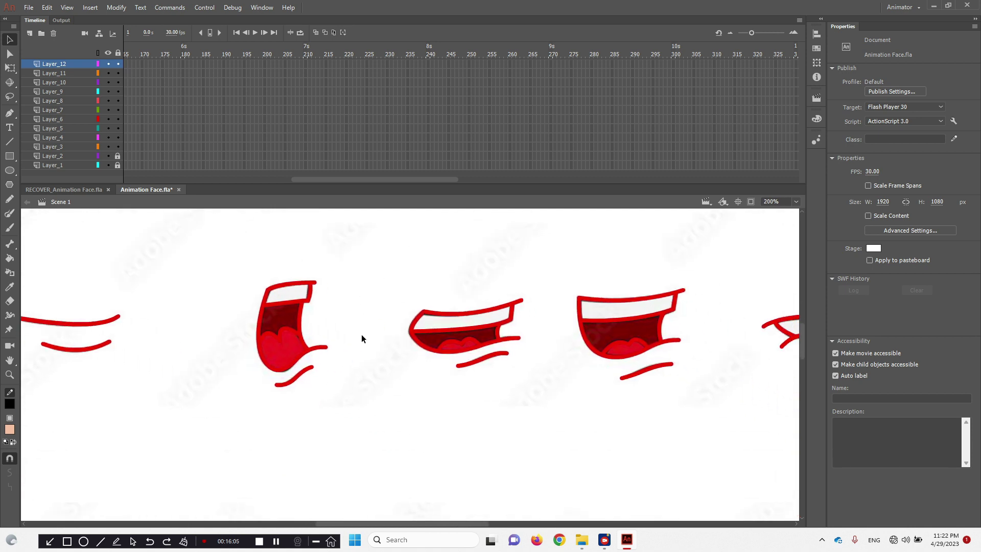
click(278, 306)
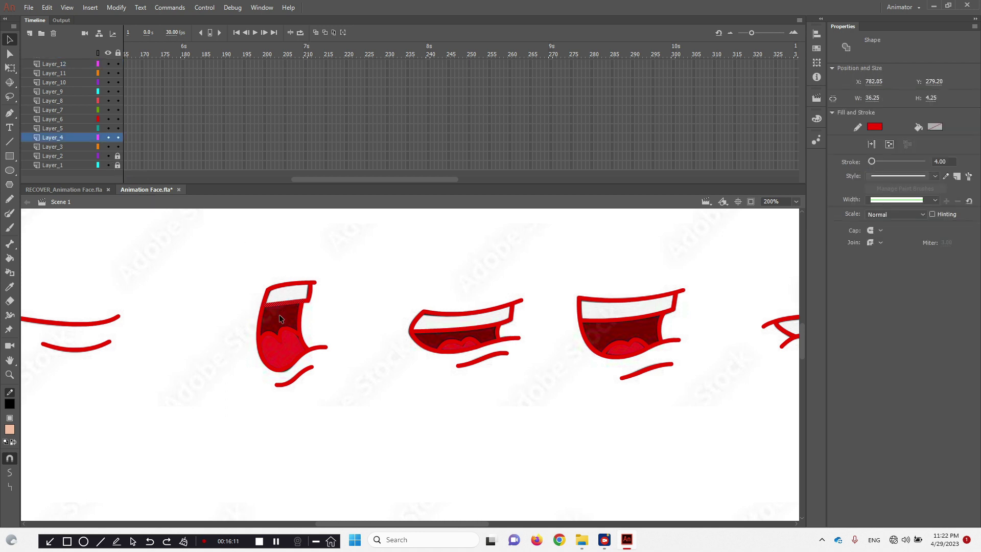
key(i)
click(279, 319)
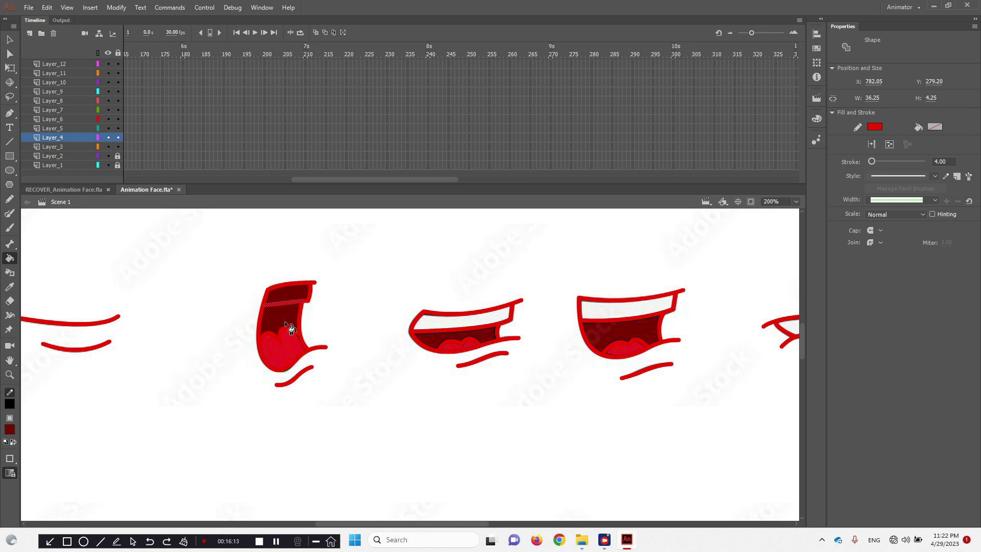
key(ctrl+z)
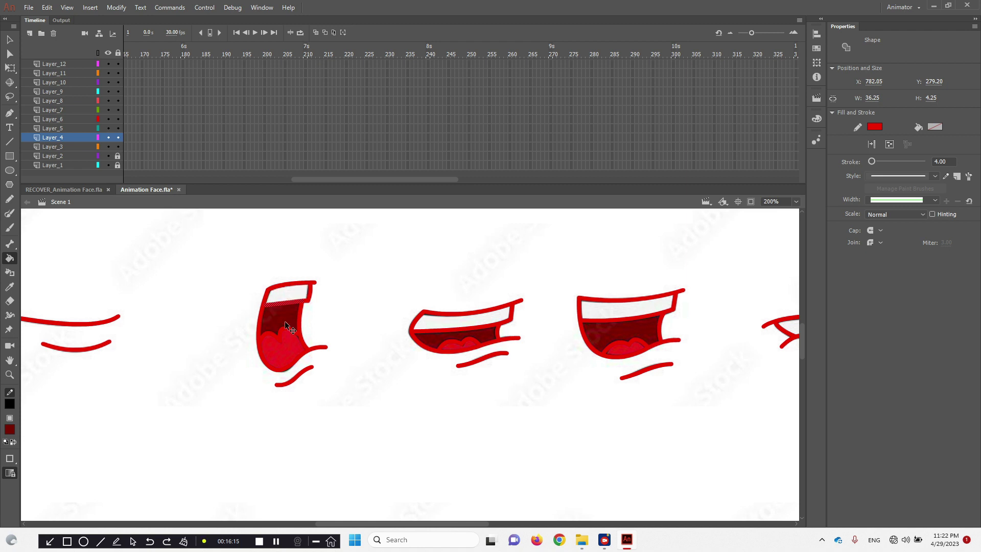
ctrl+click(278, 308)
key(v)
mouse_move(455, 358)
mouse_down()
mouse_move(434, 309)
mouse_move(443, 306)
mouse_up()
key(ctrl+z)
drag(364, 311, 360, 308)
key(ctrl+z)
Fill the second upper mouth with the reference's colours: dark red interior, bright red tongue and off-white teeth.
click(369, 316)
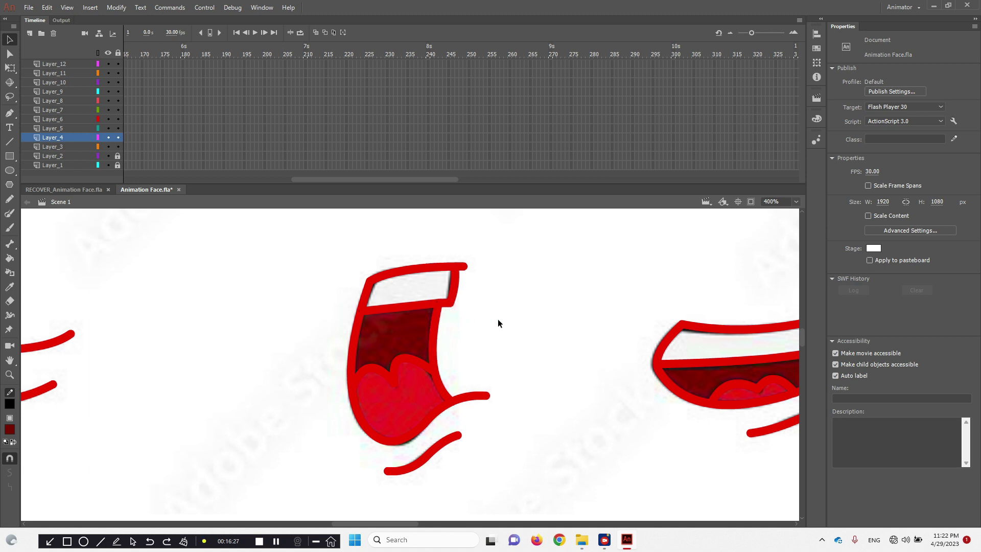
key(k)
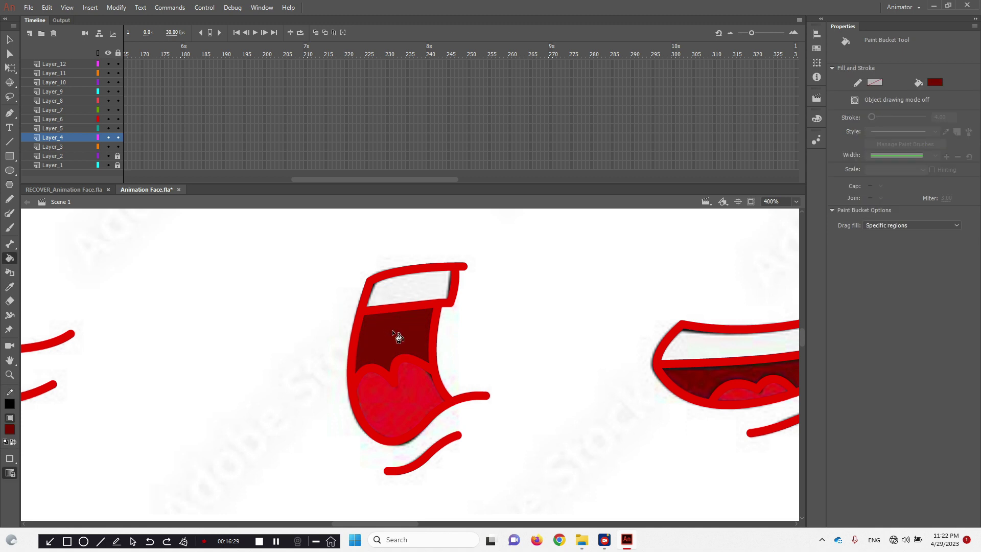
key(v)
key(k)
key(i)
click(413, 289)
click(437, 284)
key(v)
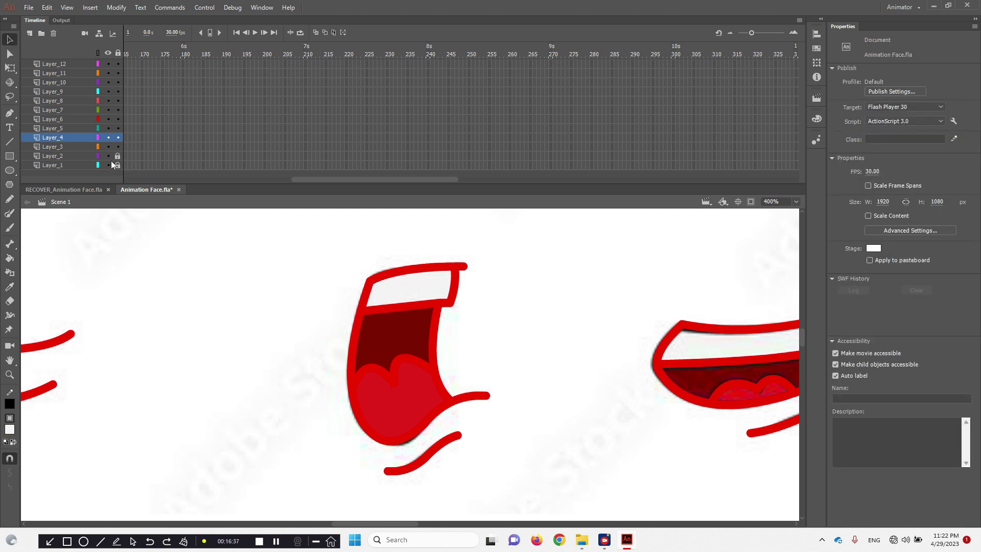
Hide Layer_1 and Layer_2, select all traced mouths, and set their stroke colour to black (#000000).
drag(112, 167, 109, 158)
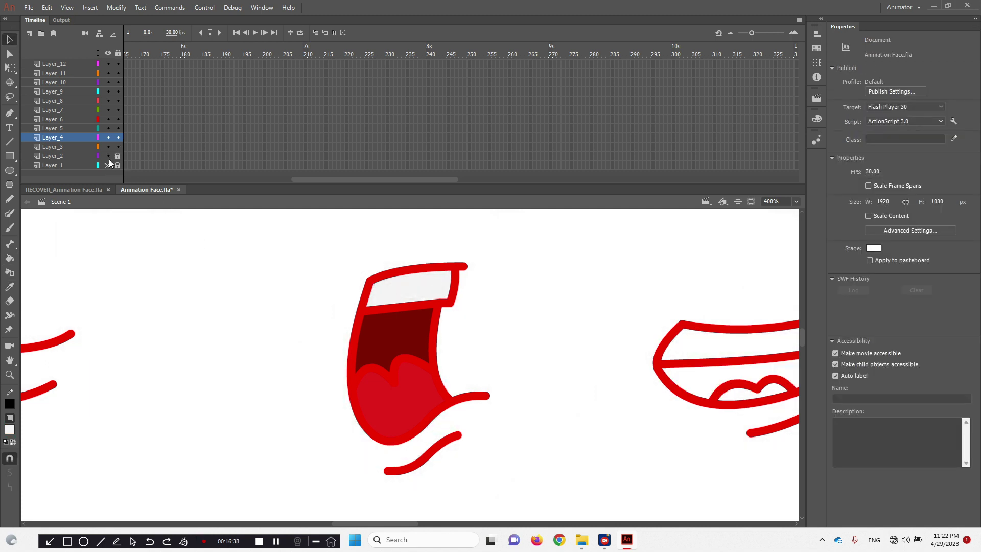
alt+click(450, 361)
drag(321, 286, 445, 461)
ctrl+alt+click(482, 332)
ctrl+alt+click(482, 332)
drag(475, 380, 514, 276)
drag(256, 250, 679, 477)
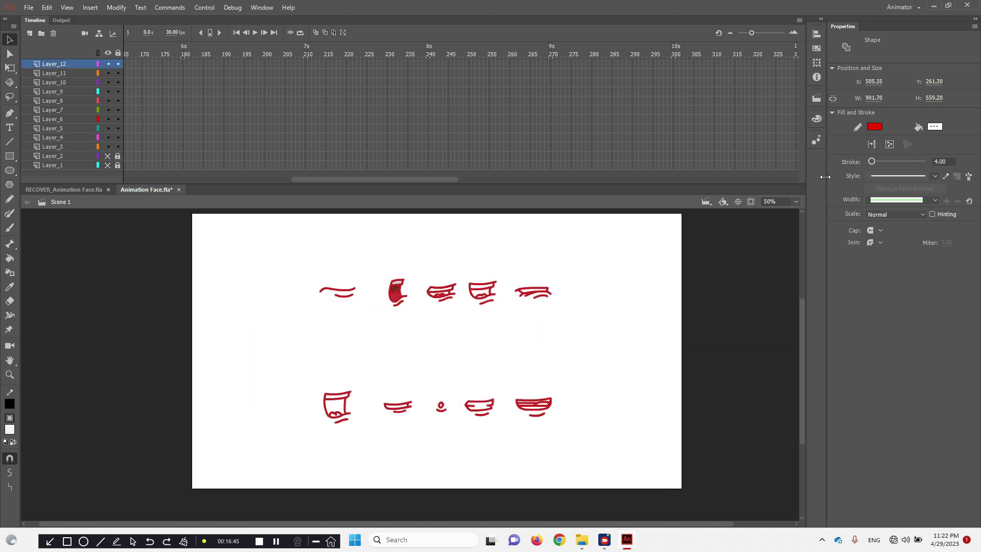
click(874, 126)
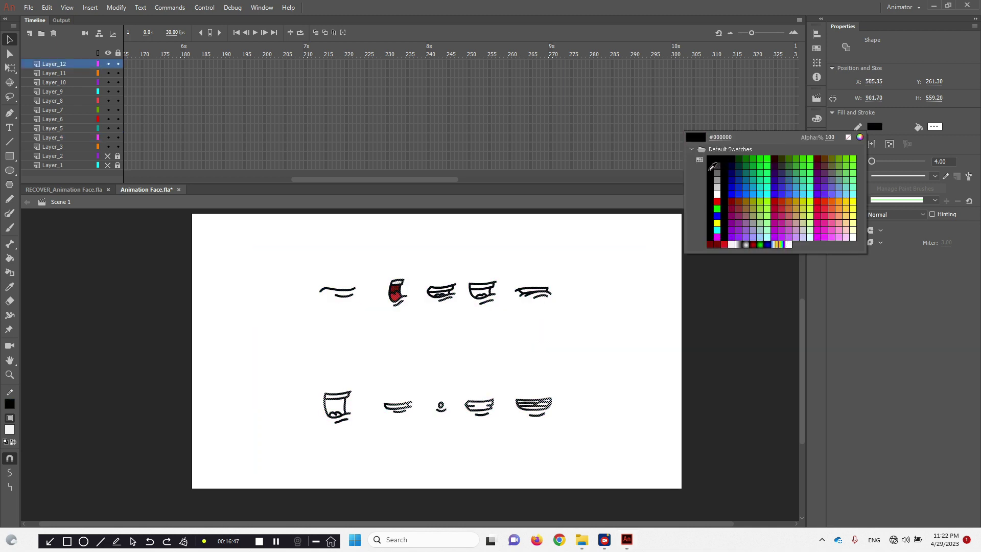
click(711, 168)
click(537, 347)
Check the black outlines on the upper row of mouths and save the document.
ctrl+click(387, 320)
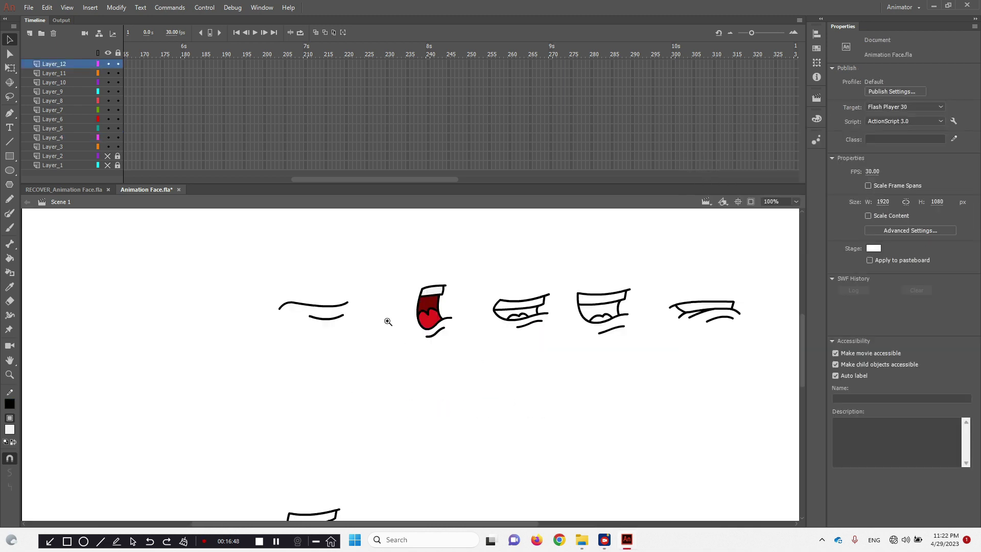
ctrl+click(462, 321)
drag(434, 384, 401, 383)
key(ctrl+s)
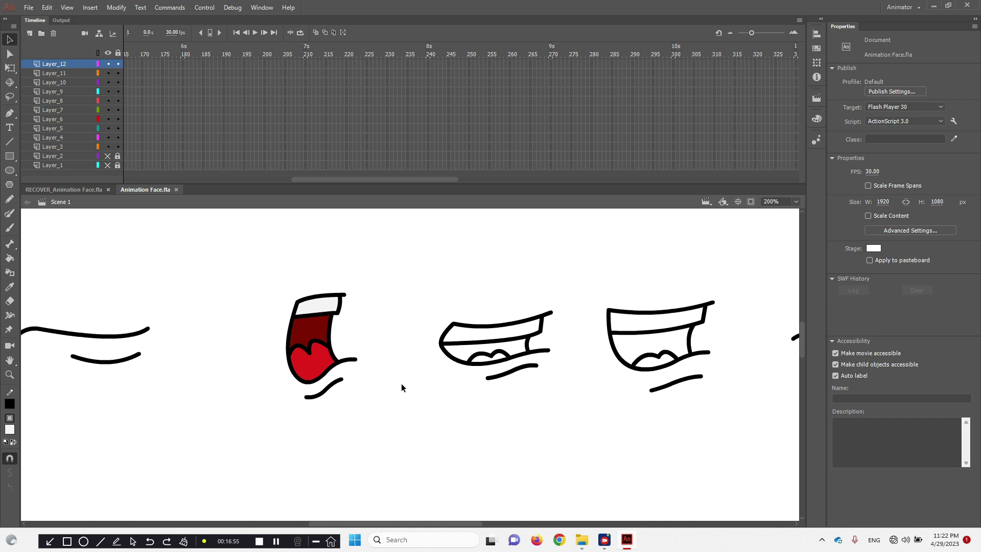
Try to fill the third upper mouth's tongue on Layer_5 with the bright red sampled from the second mouth.
mouse_move(500, 372)
mouse_down()
mouse_move(444, 371)
mouse_move(459, 372)
mouse_up()
ctrl+click(453, 371)
click(447, 367)
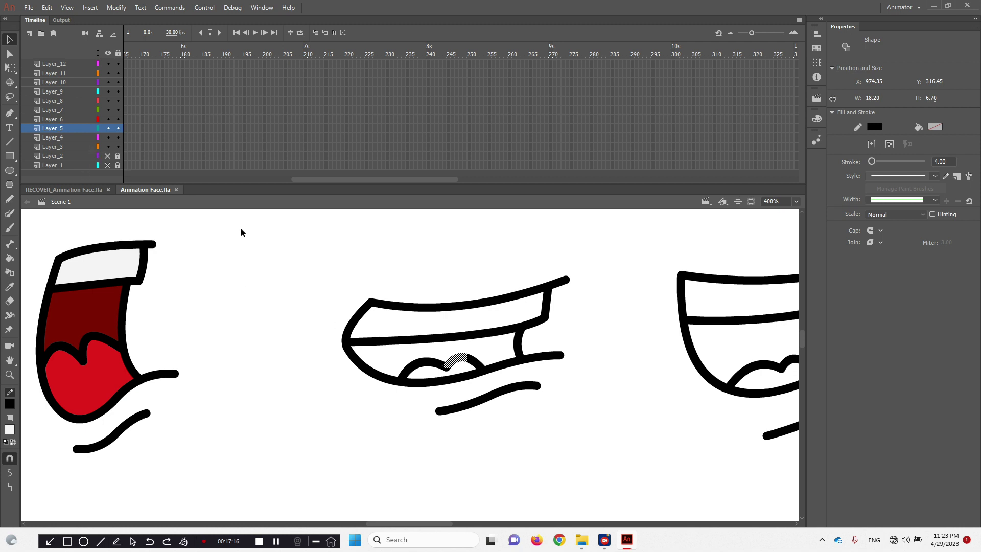
key(i)
click(100, 366)
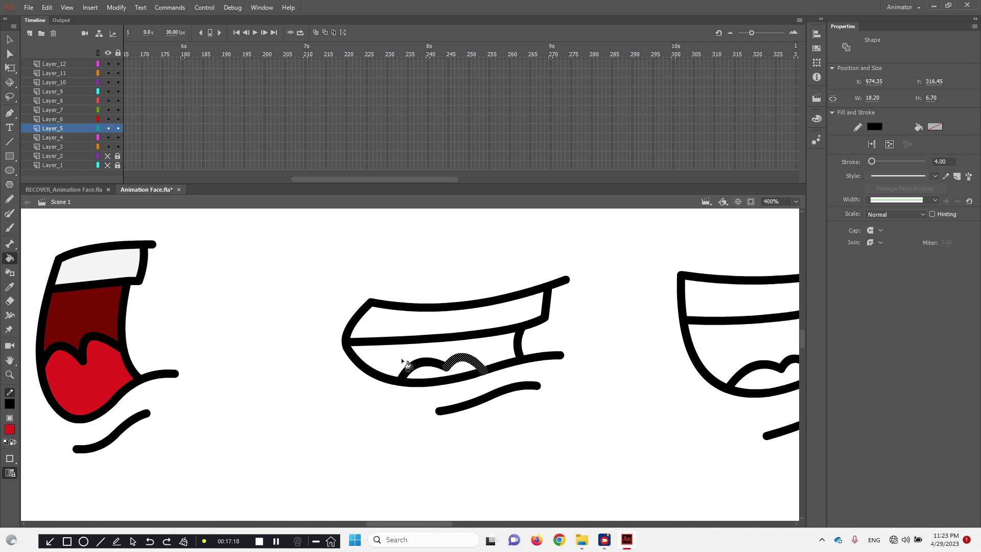
click(424, 378)
key(ctrl+z)
Adjust both ends of the third upper mouth's tongue line so they meet the lower lip and close the outline.
scroll(445, 368, up, 3)
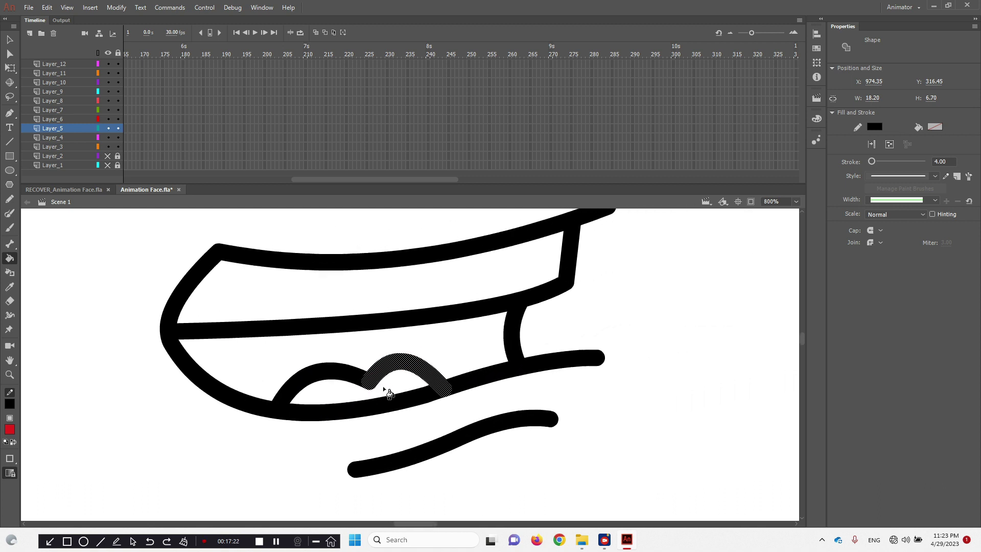
key(a)
key(v)
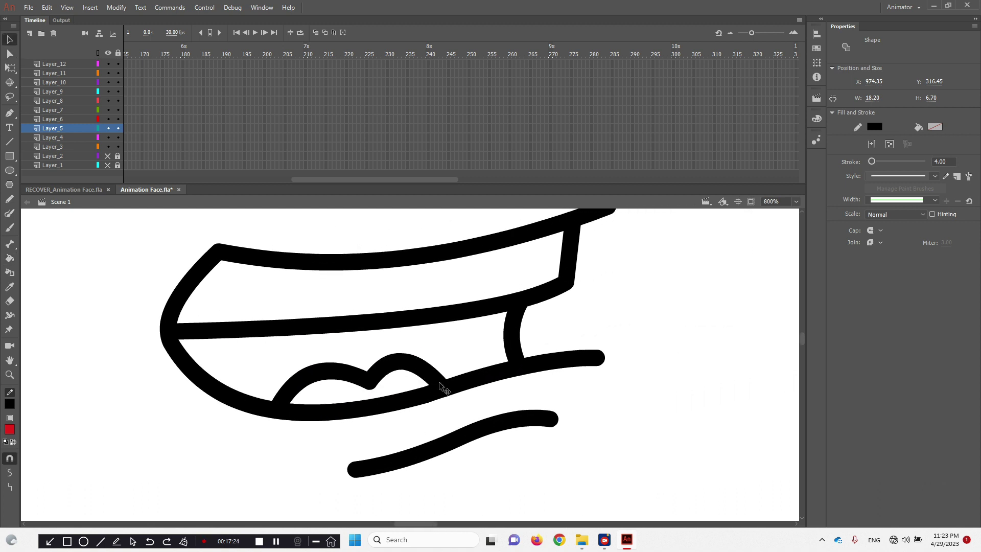
click(451, 401)
drag(436, 376, 444, 385)
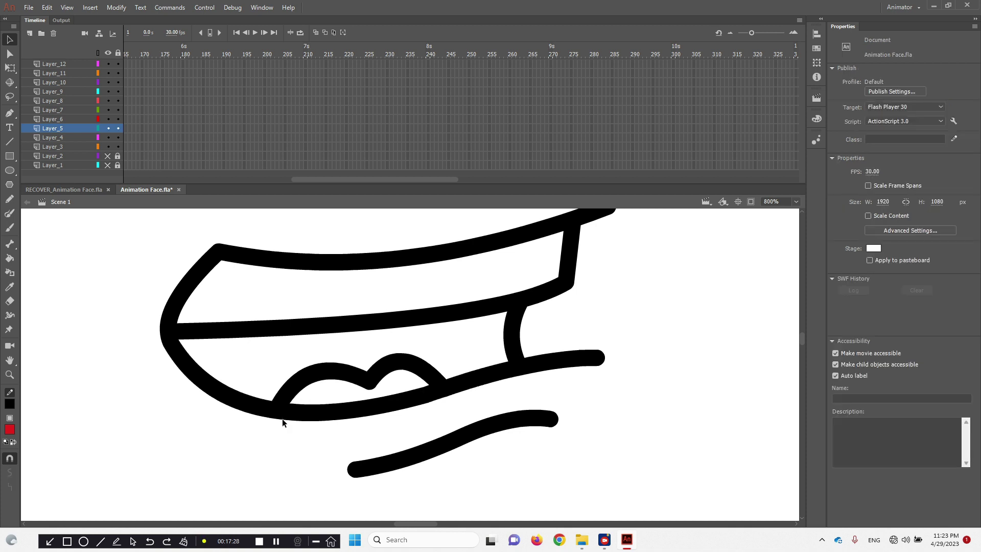
drag(280, 404, 283, 410)
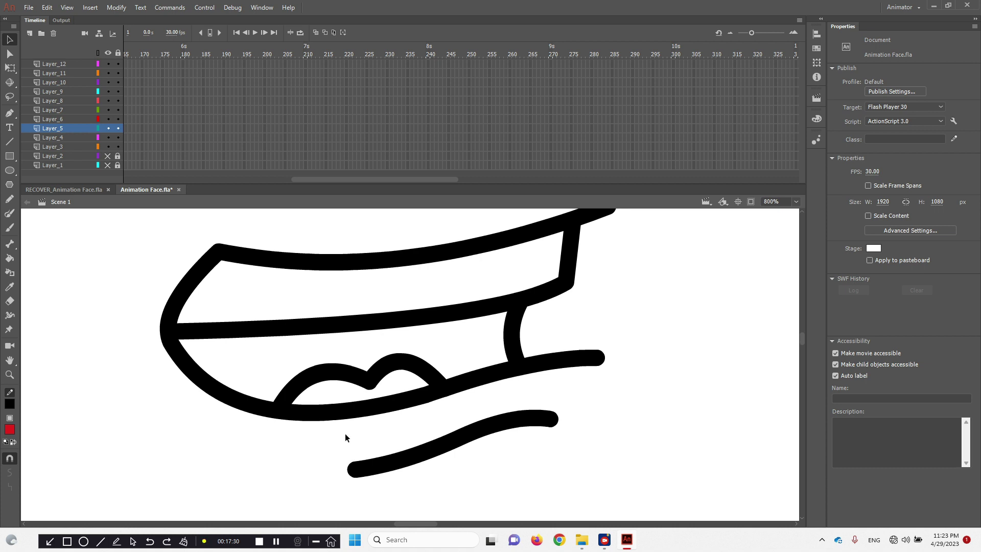
Fill the third upper mouth using the second mouth's colours: bright red tongue, dark red interior and off-white teeth.
key(i)
key(ctrl+minus)
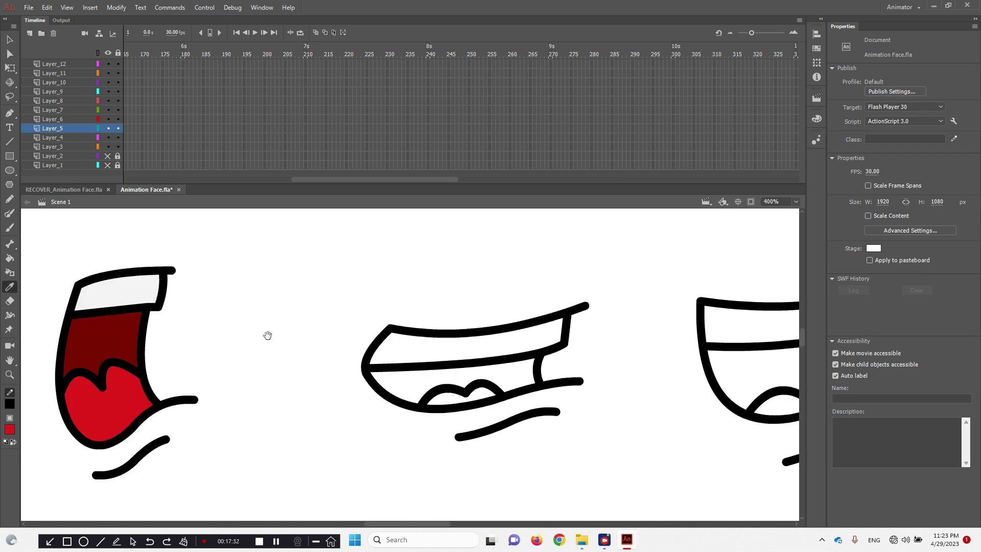
click(115, 389)
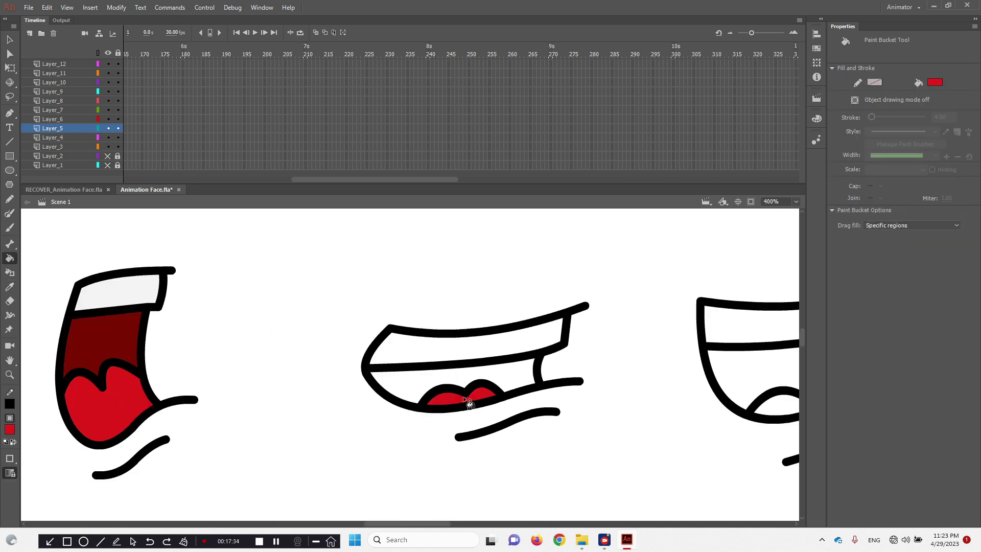
key(i)
click(118, 341)
click(419, 390)
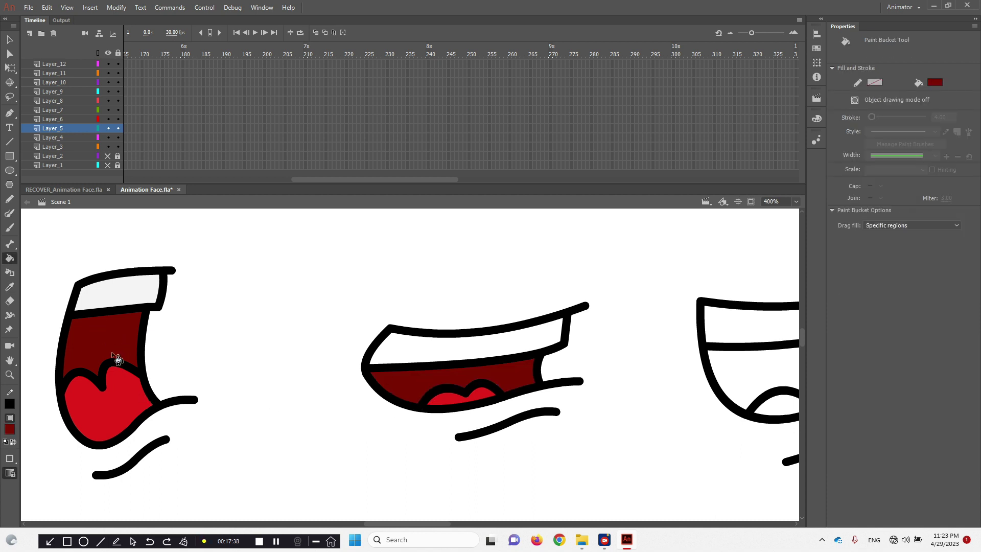
key(i)
click(144, 288)
Try to fill the fourth upper mouth's tongue on Layer_6 with the bright red sampled from the third mouth.
mouse_move(657, 357)
mouse_down()
mouse_move(366, 362)
mouse_move(418, 351)
mouse_up()
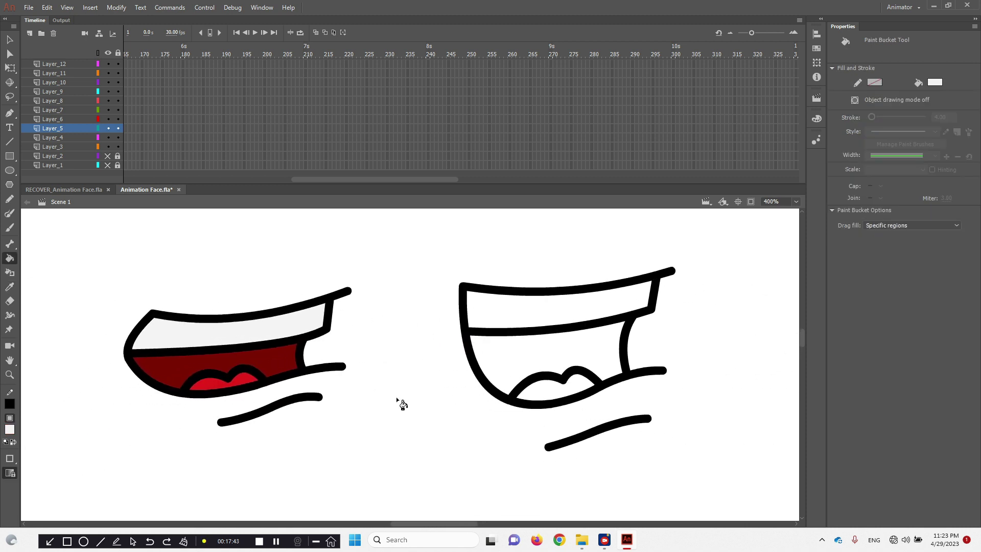
key(v)
click(569, 389)
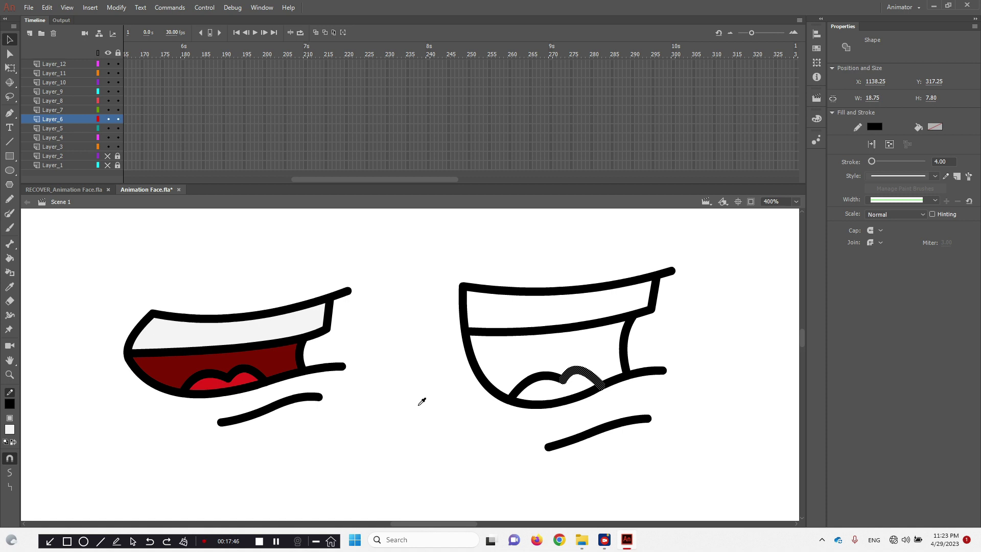
key(i)
click(247, 383)
click(535, 393)
key(ctrl+z)
Attach the outer end of the fourth upper mouth's tongue line to the lower lip to close the outline.
key(v)
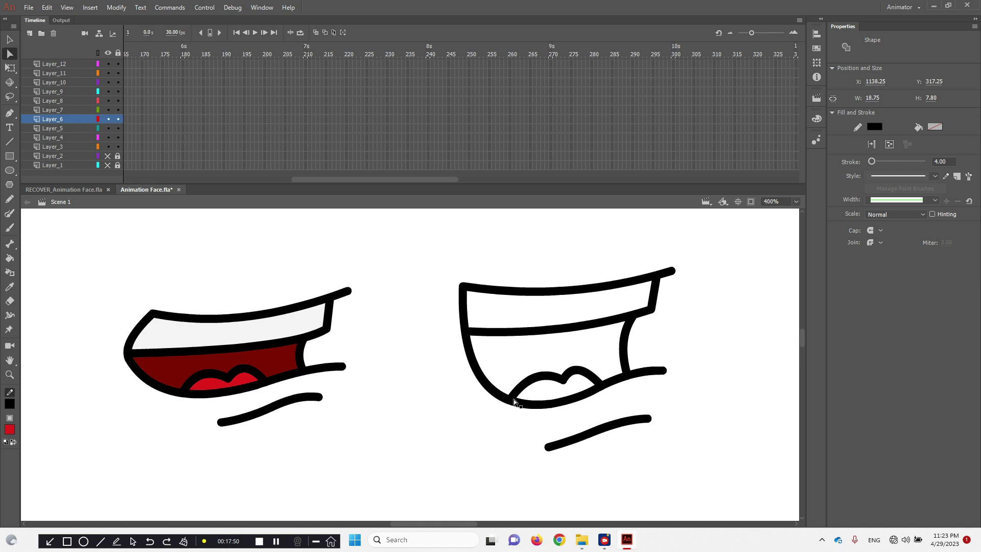
key(v)
click(514, 400)
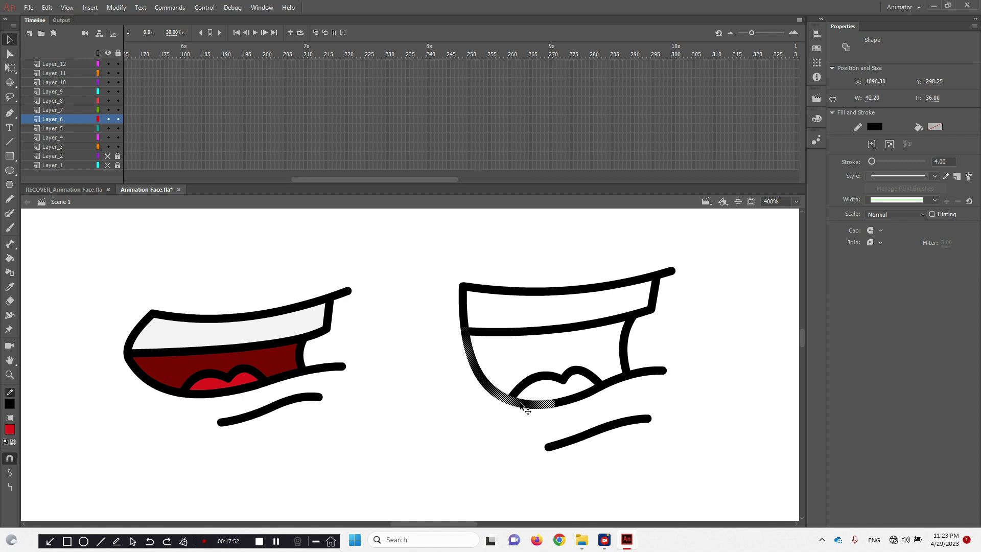
click(521, 390)
click(499, 431)
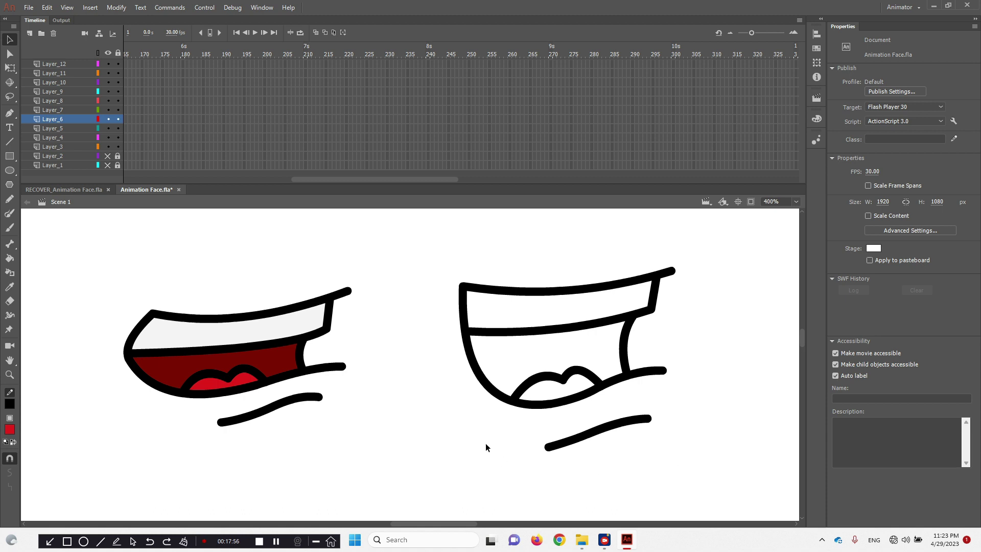
Fill the fourth upper mouth's tongue bright red, its interior dark red and its teeth off-white, matching the third mouth.
key(k)
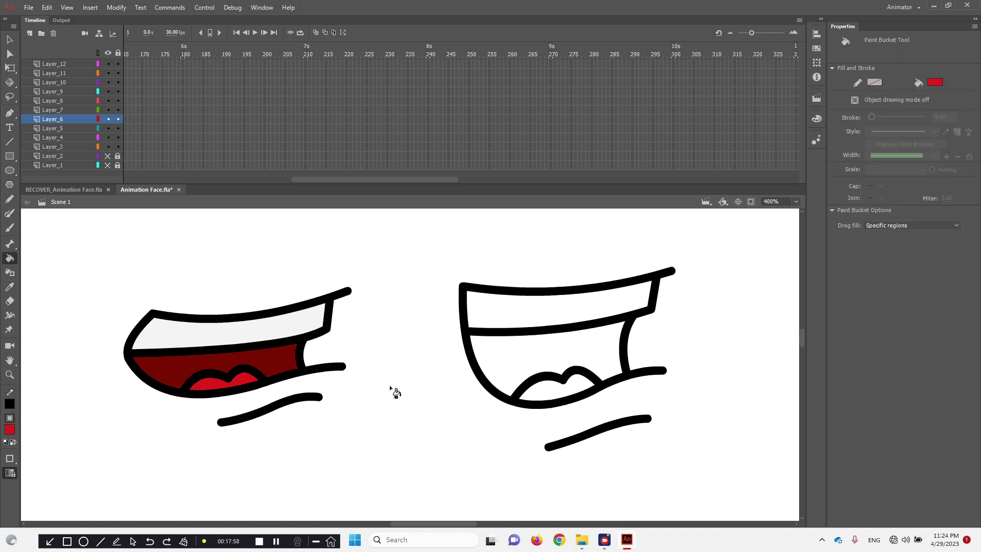
click(558, 402)
key(i)
click(288, 360)
click(565, 348)
key(i)
click(290, 320)
click(585, 307)
Compare the fourth and fifth upper mouths and sample the off-white teeth colour for the fifth mouth.
key(v)
drag(610, 361, 317, 353)
drag(596, 389, 305, 377)
drag(502, 357, 661, 347)
scroll(474, 348, down, 1)
drag(415, 356, 628, 351)
scroll(471, 351, up, 1)
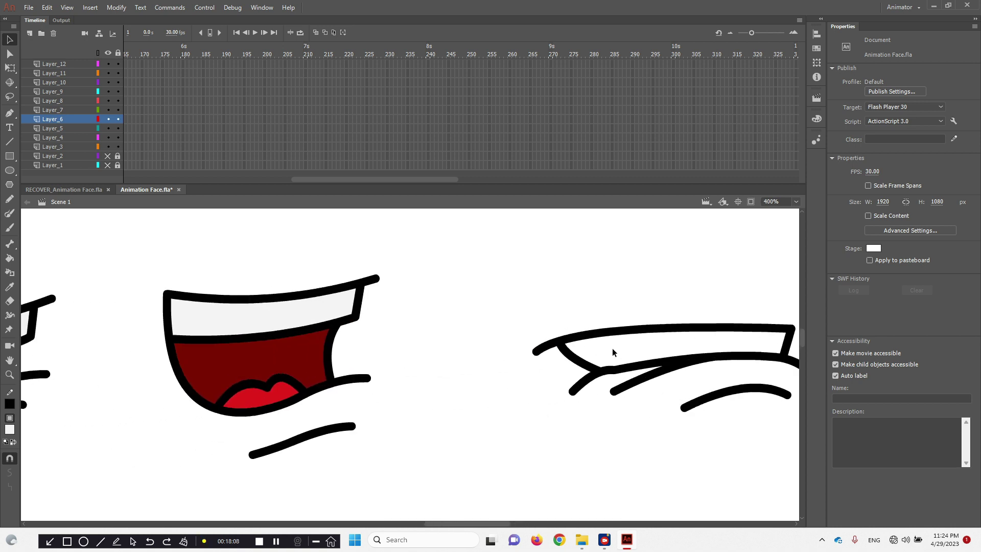
key(i)
click(305, 313)
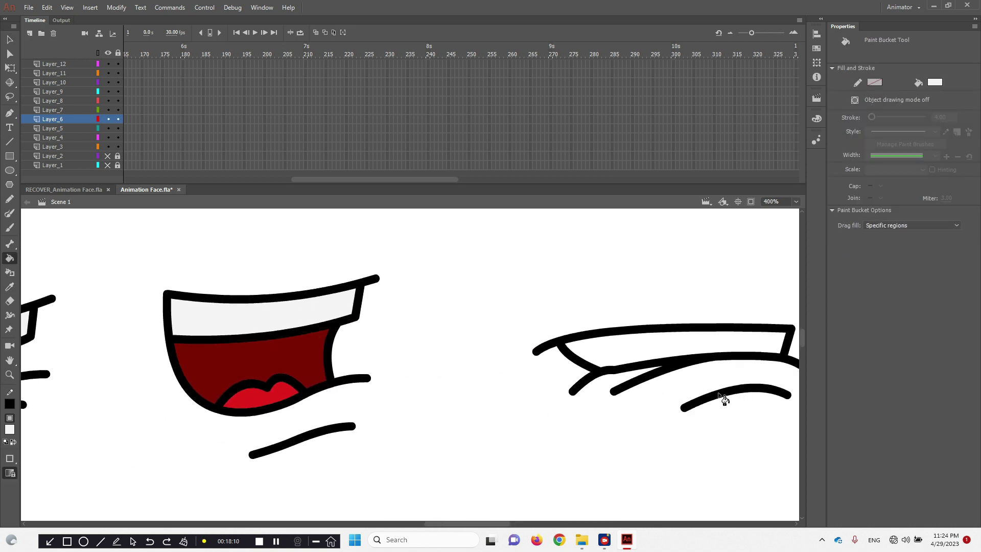
Examine the remaining upper mouths and the uncoloured lower row of mouths.
key(v)
drag(327, 410, 703, 425)
scroll(368, 425, down, 1)
drag(327, 430, 687, 386)
drag(359, 397, 560, 366)
drag(764, 369, 332, 326)
ctrl+shift+click(358, 363)
drag(372, 409, 436, 231)
ctrl+click(357, 377)
drag(375, 309, 326, 487)
drag(405, 373, 362, 423)
ctrl+shift+click(420, 365)
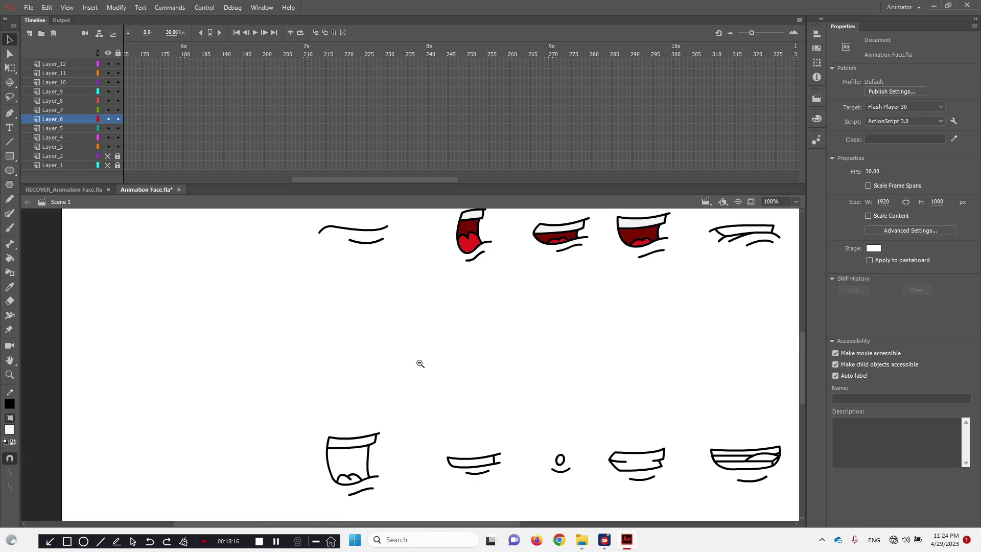
drag(446, 333, 438, 338)
Fill the first lower mouth's tongue bright red and its interior dark red, sampling both colours from the second upper mouth.
key(k)
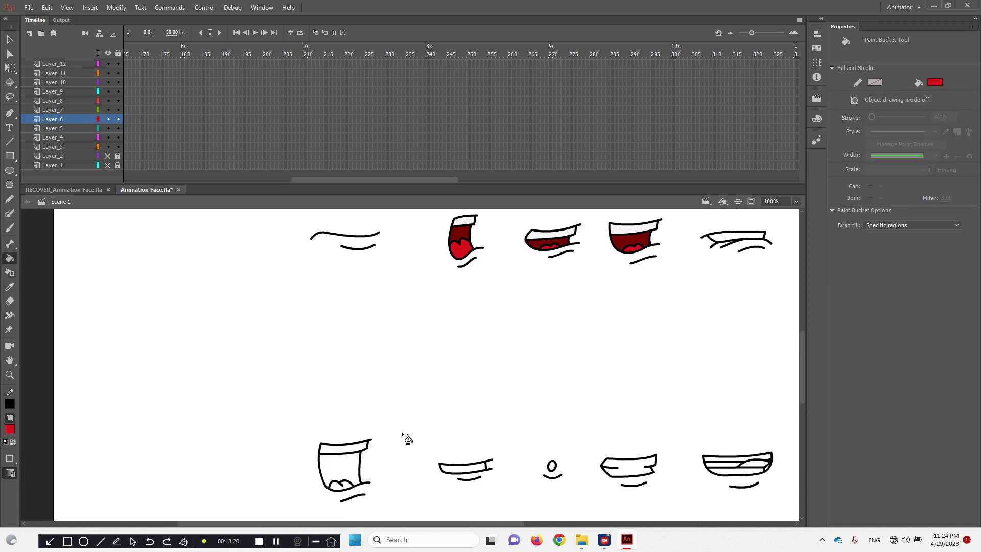
key(i)
click(466, 250)
click(341, 485)
key(i)
click(462, 236)
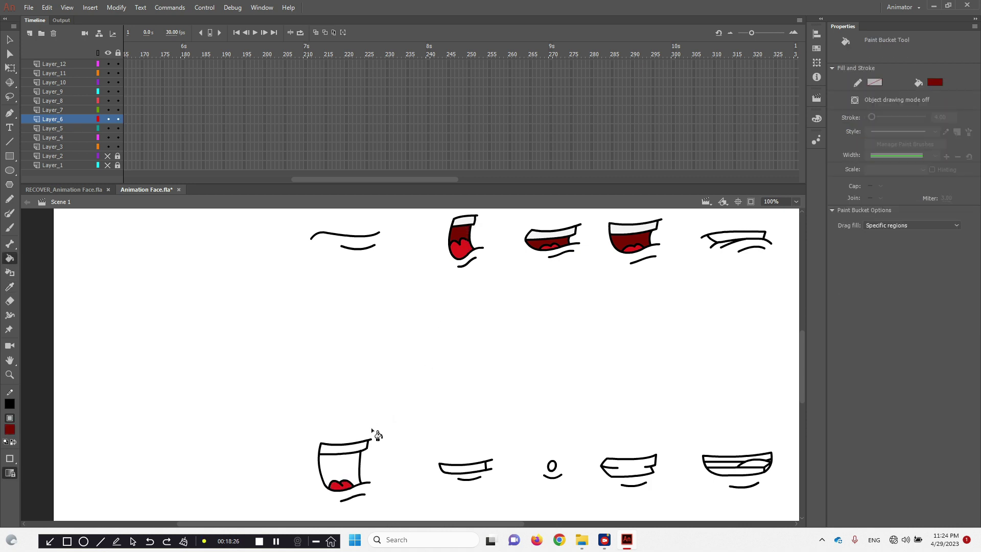
click(350, 466)
Try to sample the teeth colour from the second upper mouth and from the first lower mouth.
key(i)
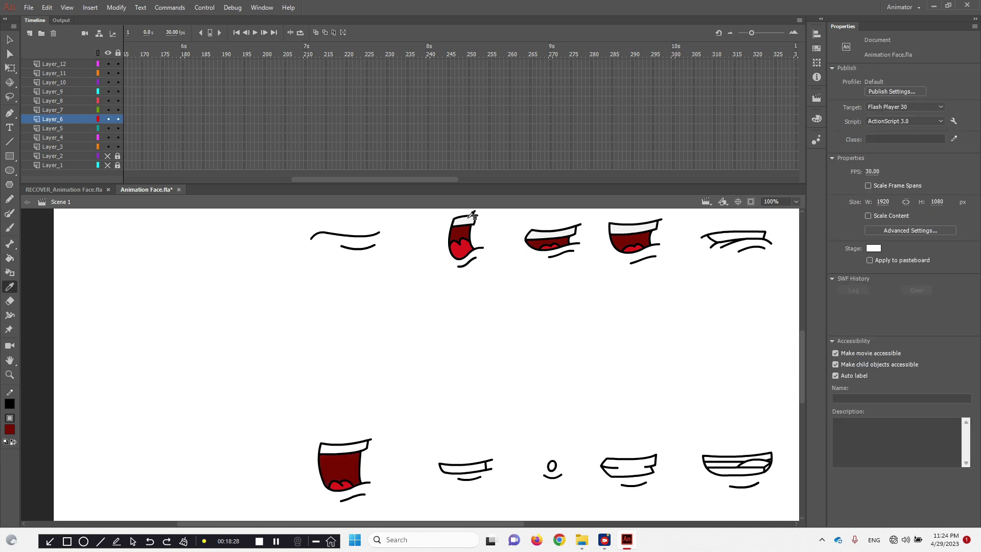
click(471, 217)
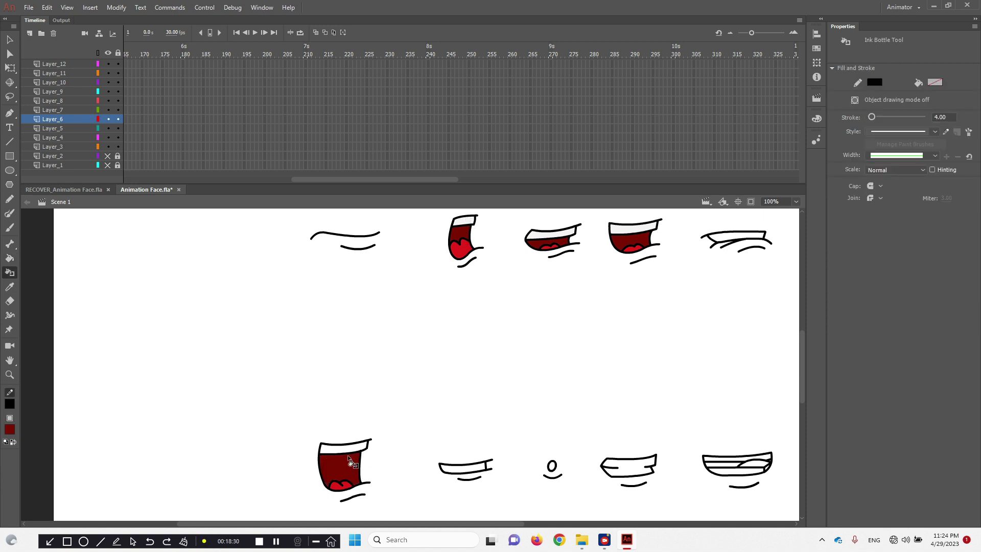
key(v)
ctrl+click(378, 460)
ctrl+click(411, 382)
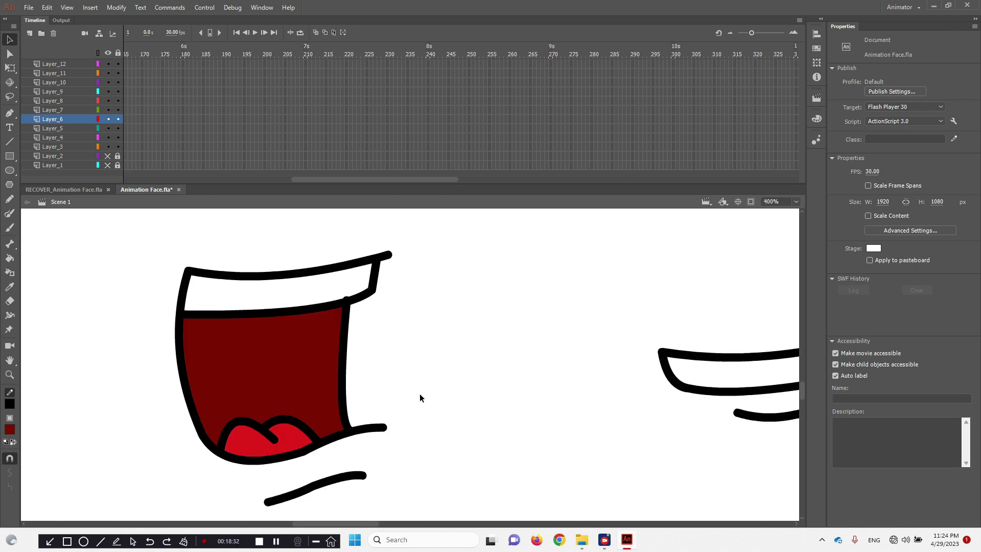
click(276, 541)
mouse_move(657, 339)
mouse_down()
mouse_move(338, 363)
mouse_move(431, 383)
mouse_up()
key(i)
click(185, 300)
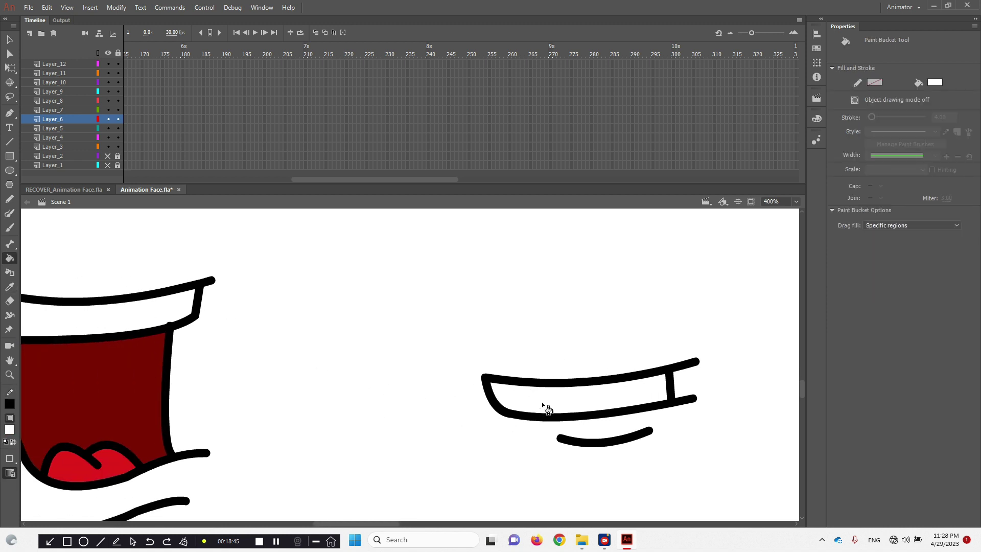
Try to sample the small round lower mouth's outline colour for filling its interior.
mouse_move(657, 335)
mouse_down()
mouse_move(515, 367)
mouse_move(582, 324)
mouse_move(633, 339)
mouse_up()
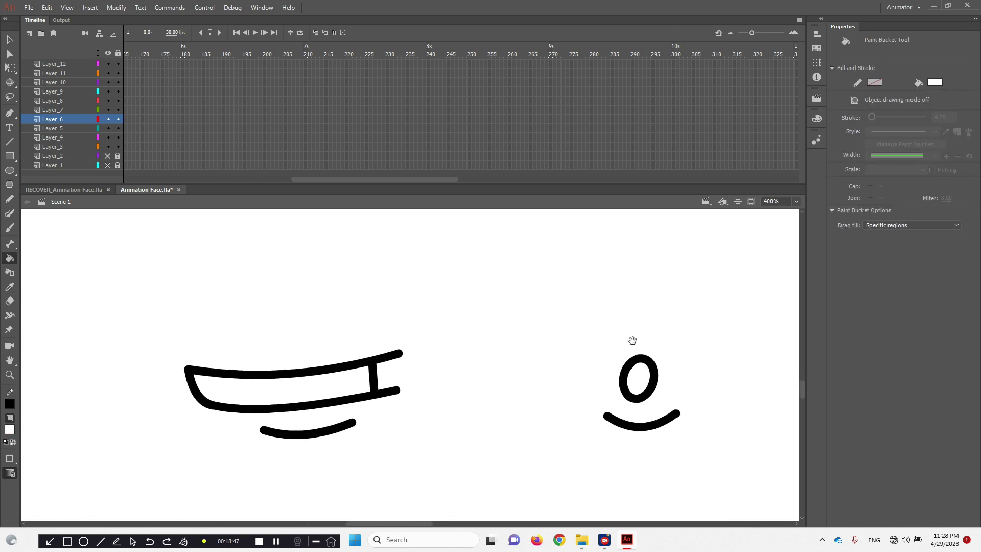
ctrl+alt+click(505, 379)
drag(469, 372, 535, 371)
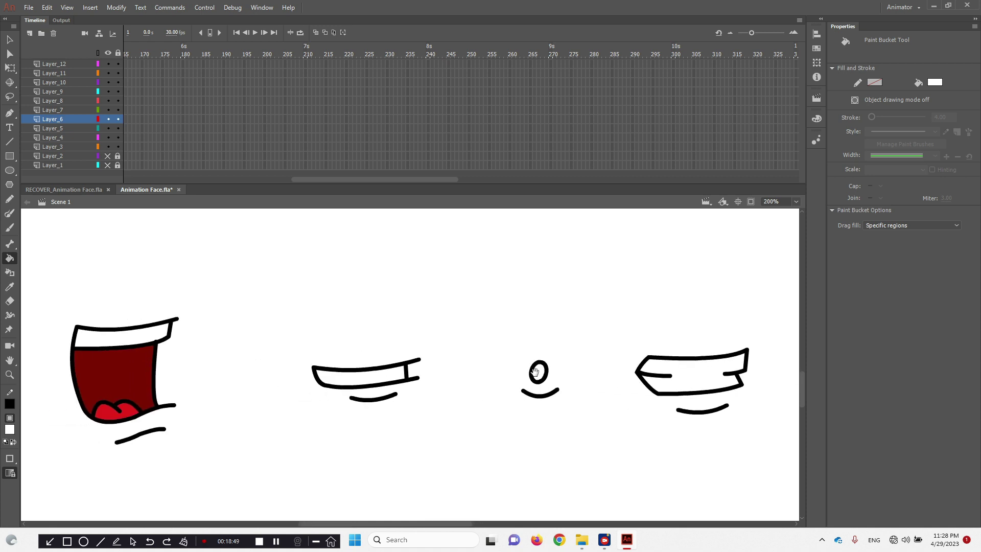
ctrl+click(526, 372)
key(s)
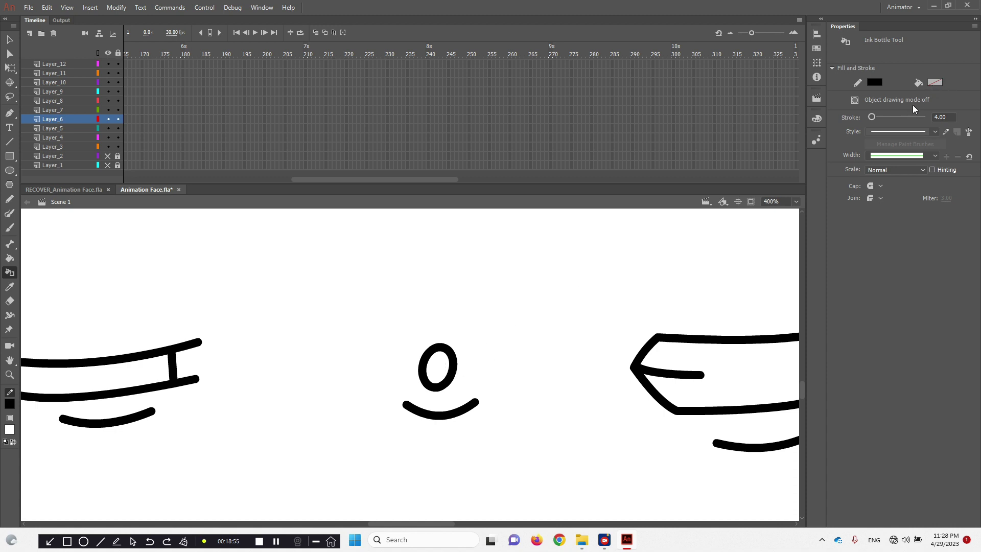
key(v)
click(456, 372)
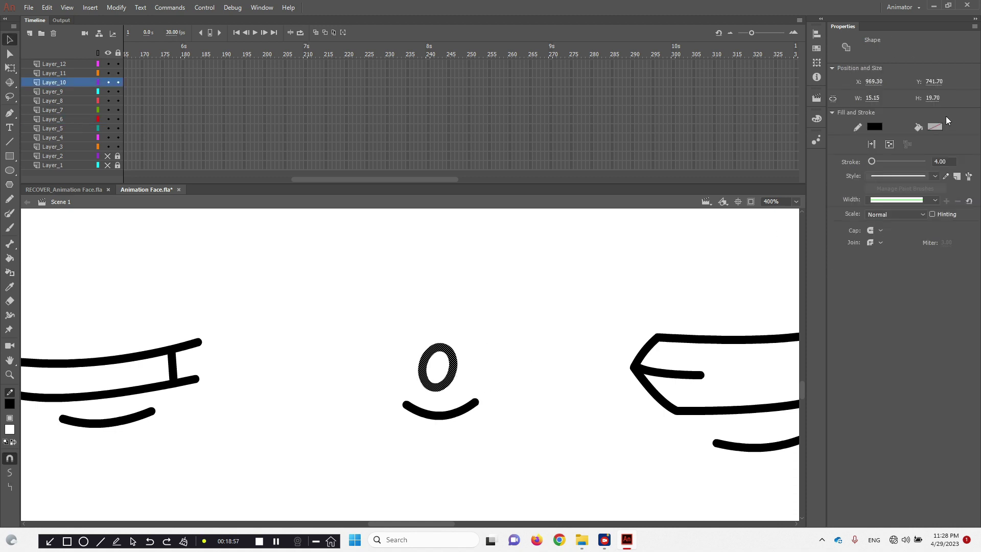
key(i)
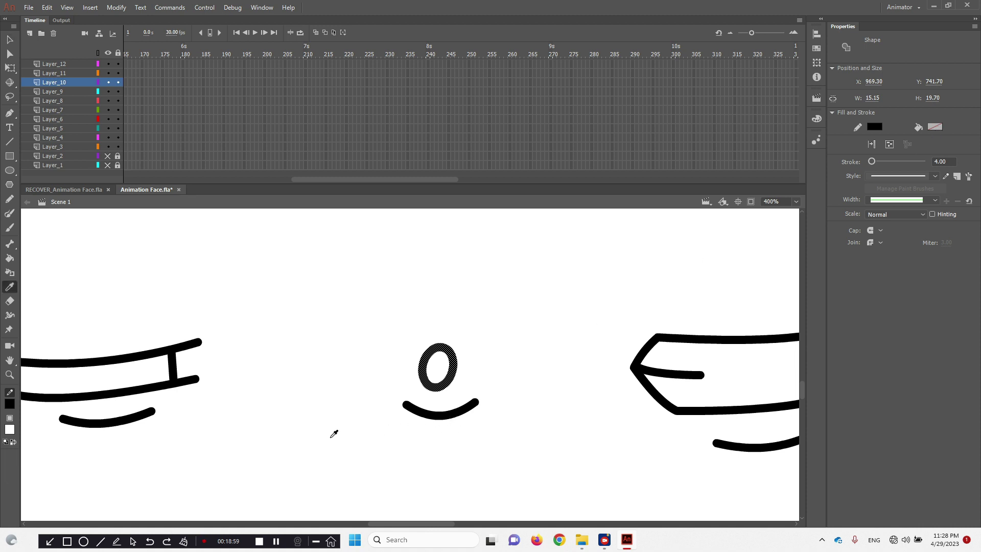
click(435, 382)
key(k)
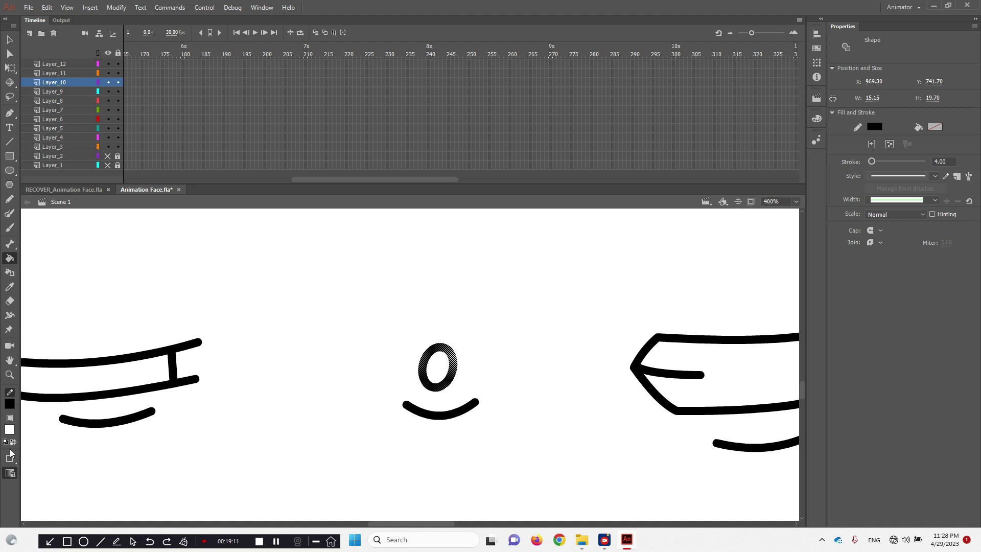
Change the fill inside the small round lower mouth on Layer_10 to black.
key(v)
click(438, 368)
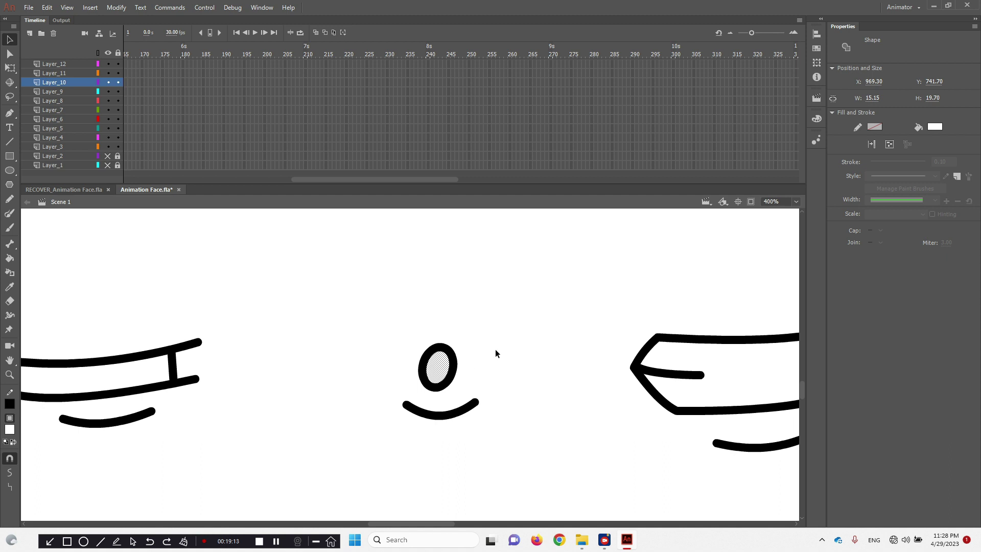
click(940, 127)
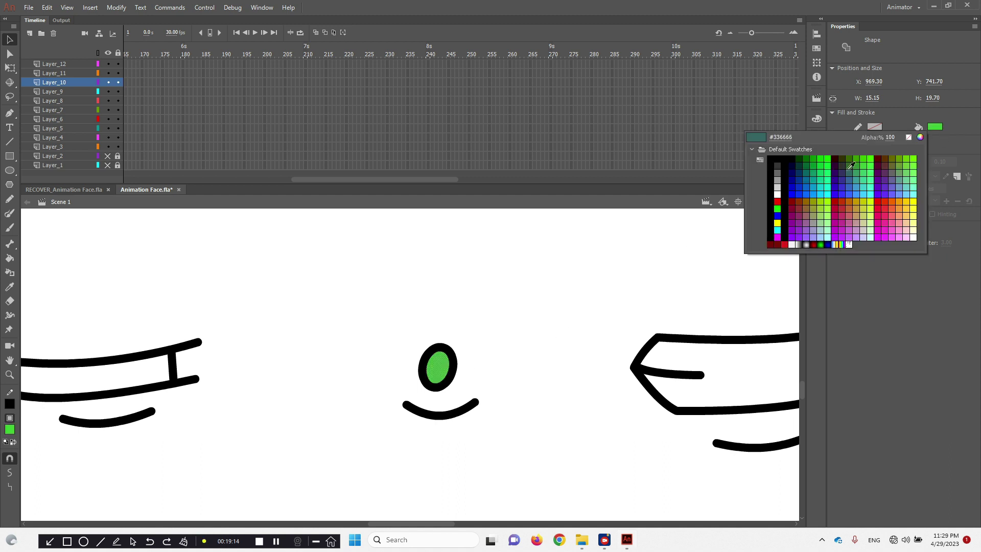
click(776, 161)
click(616, 290)
Select the fourth lower mouth's outlines on Layer_11 and sample the white teeth colour from the second lower mouth.
drag(567, 341, 387, 322)
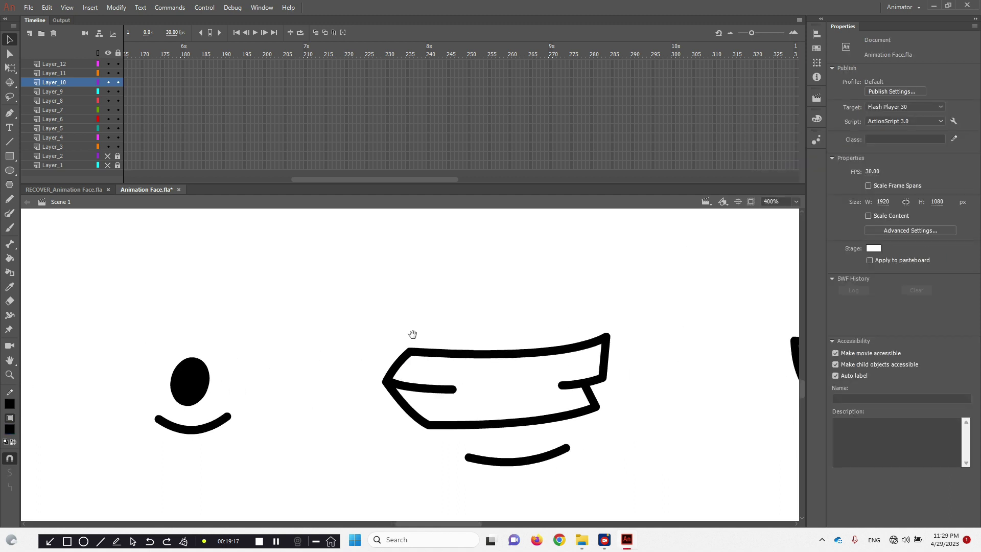
click(557, 358)
drag(348, 363, 423, 363)
drag(401, 308, 571, 432)
key(i)
click(185, 364)
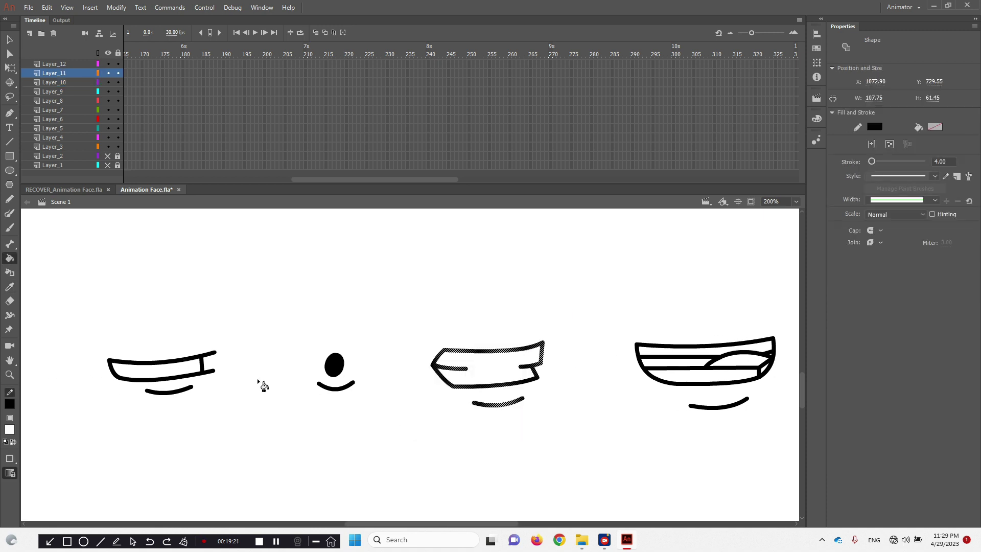
drag(597, 338, 367, 354)
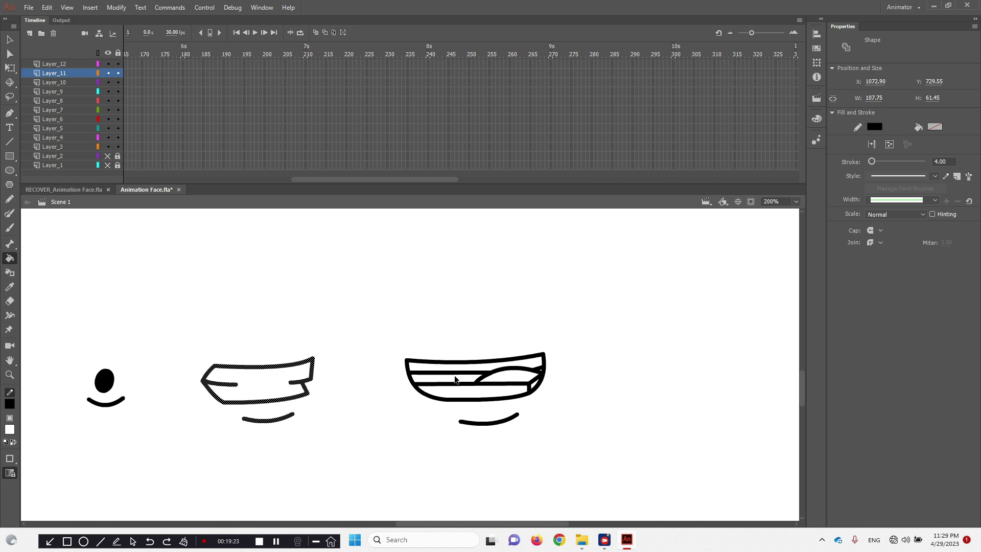
Select the lower segment of the fifth lower mouth's tongue line on Layer_12 and save the document.
key(v)
click(492, 378)
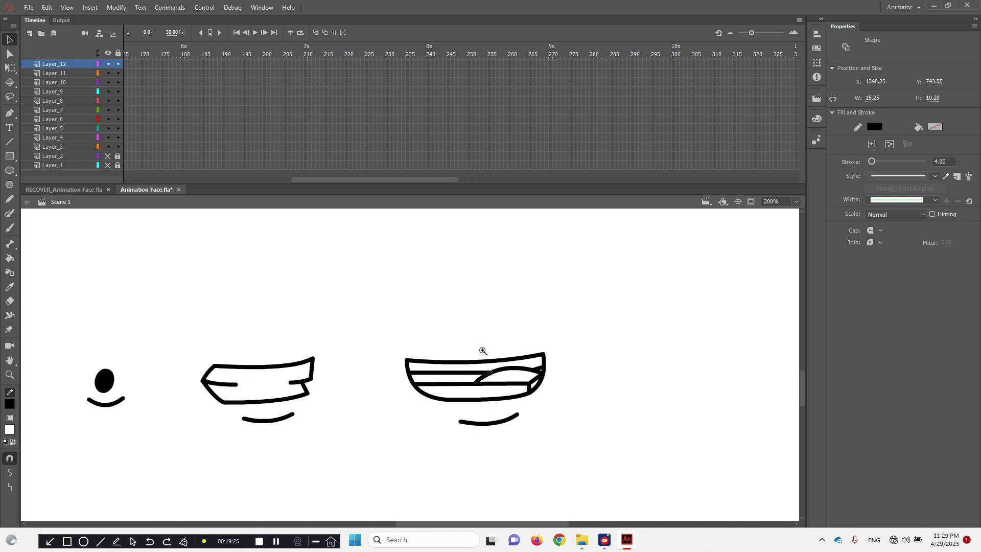
ctrl+alt+click(475, 338)
drag(501, 361, 524, 303)
click(441, 356)
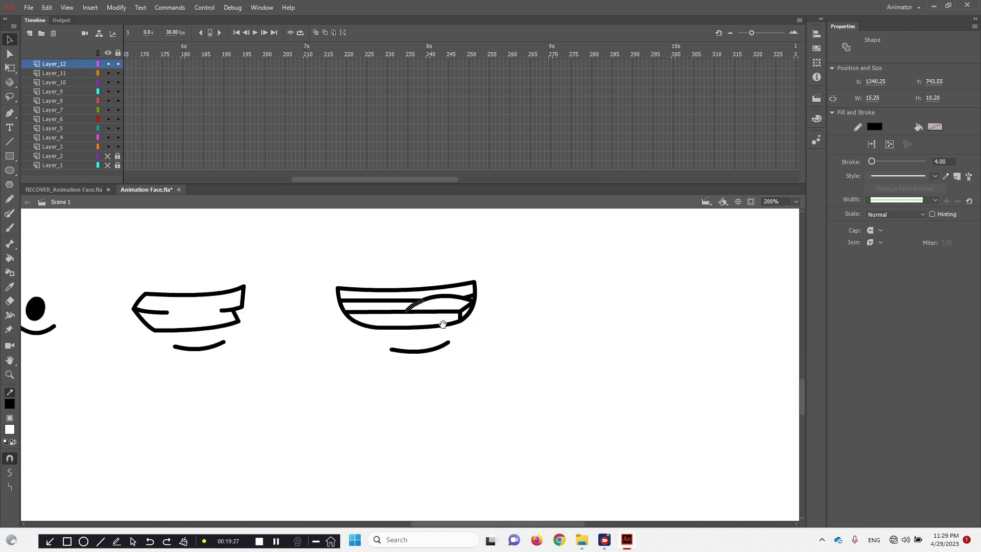
click(420, 359)
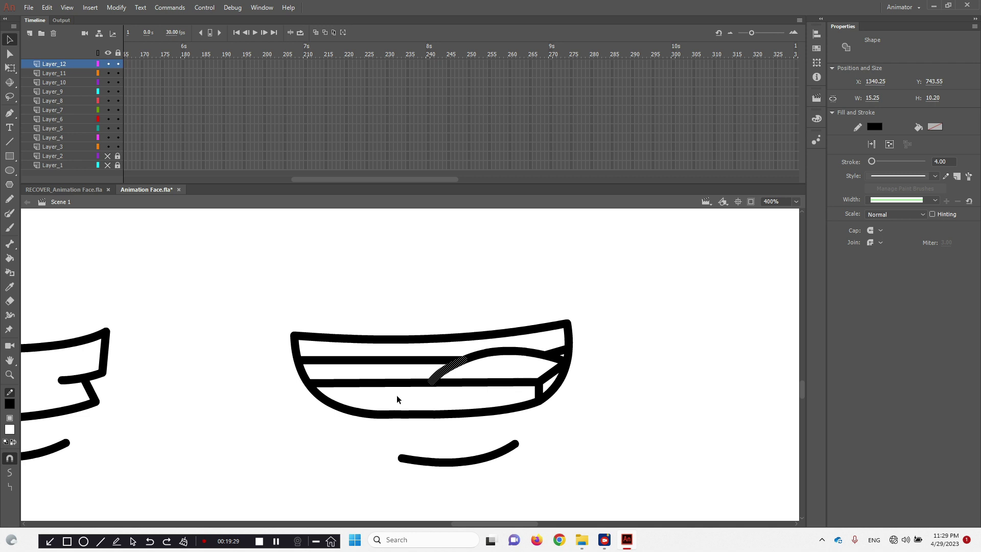
key(ctrl+s)
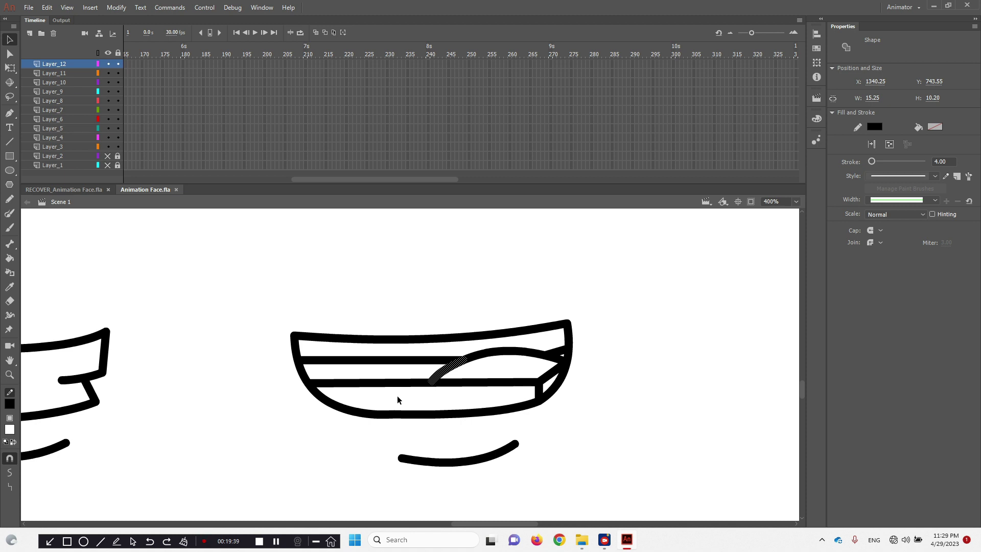
Show the Layer_1 reference to compare the lower mouths' colours with it, and hide it again.
click(241, 289)
click(109, 165)
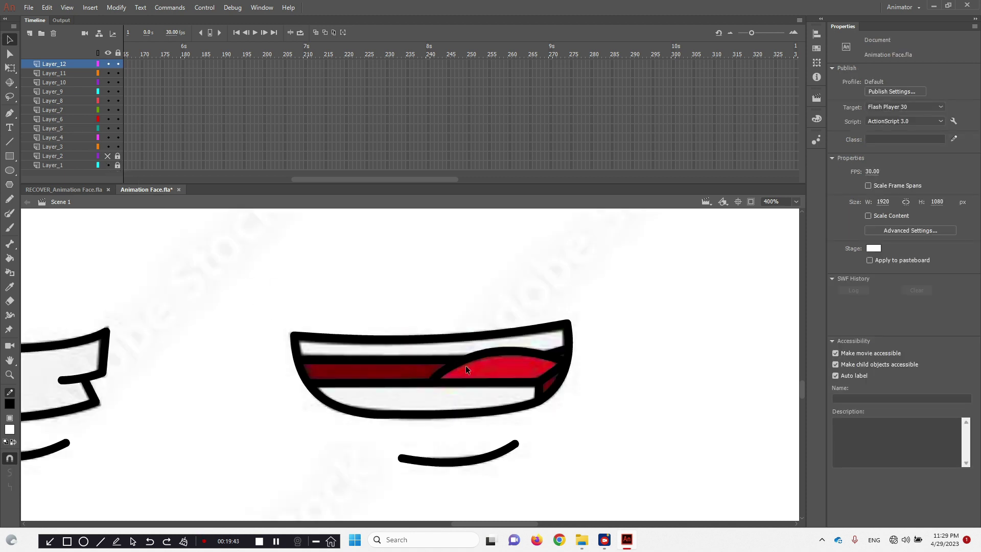
key(i)
ctrl+alt+click(364, 308)
drag(153, 378, 274, 388)
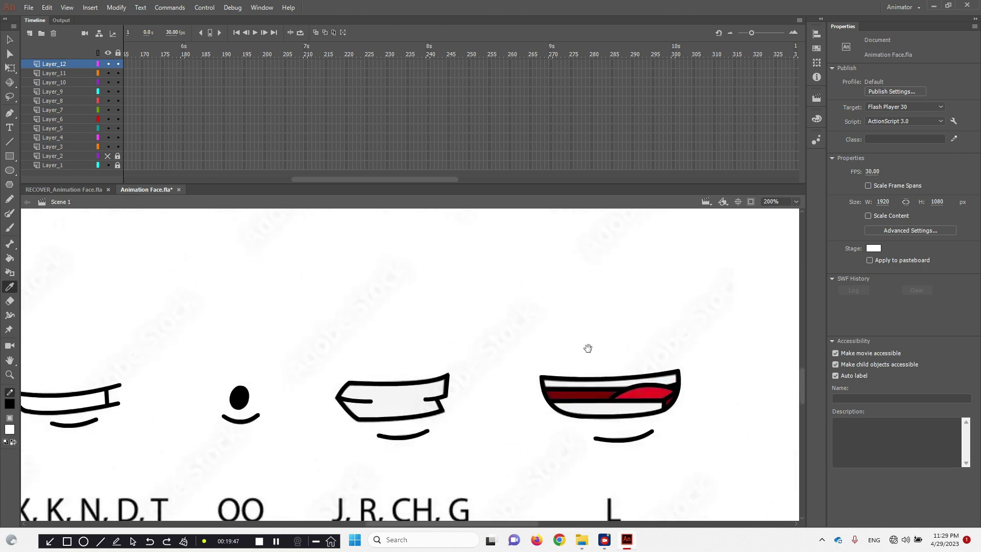
drag(587, 347, 456, 342)
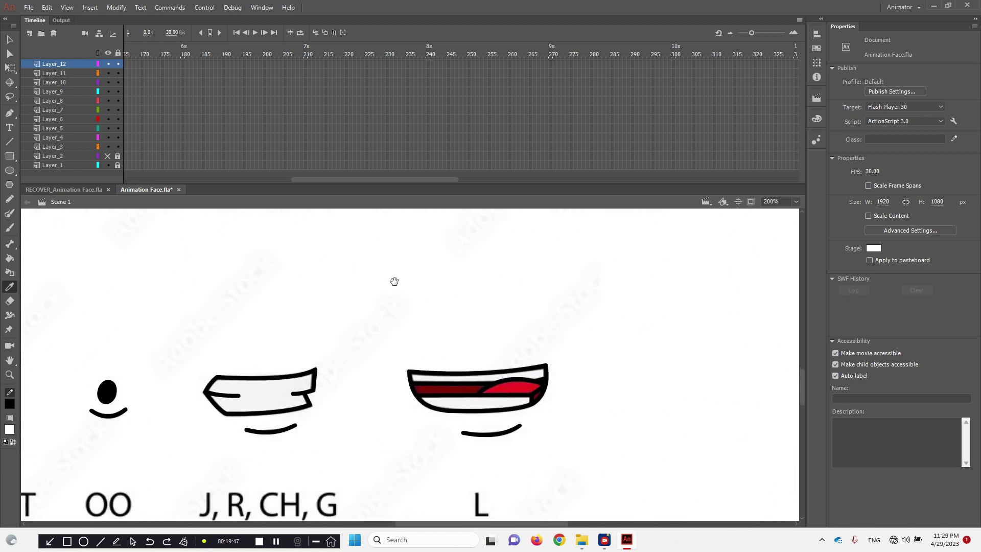
click(108, 163)
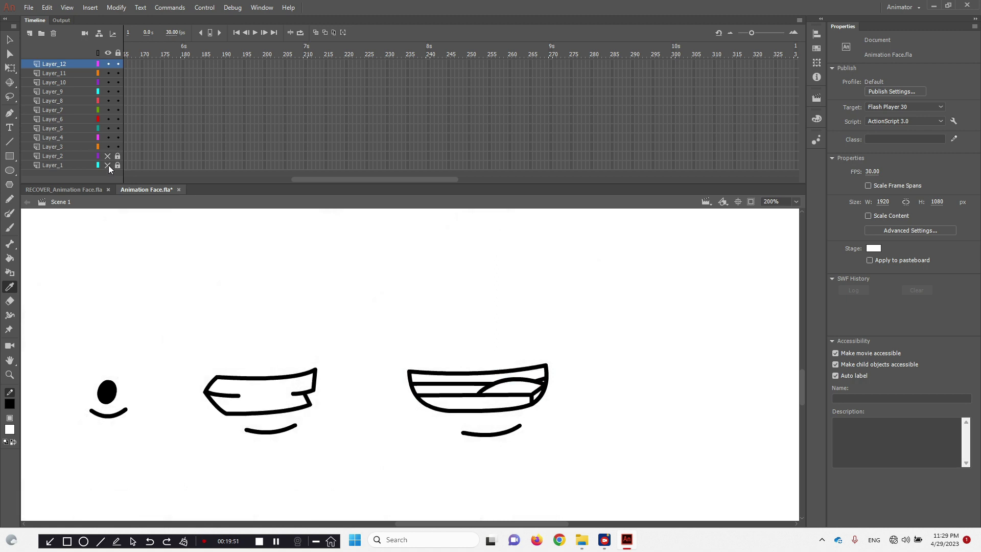
Try to fill the fifth lower mouth's tongue with the bright red sampled from the first lower mouth, and undo the fill.
drag(211, 382, 289, 374)
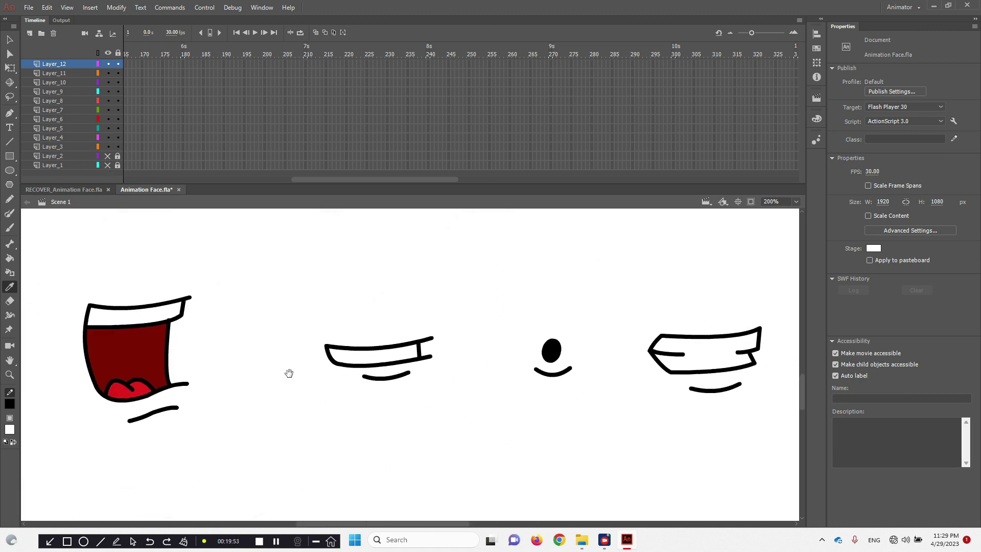
click(124, 392)
drag(715, 375, 382, 375)
drag(666, 347, 535, 364)
click(490, 358)
click(471, 364)
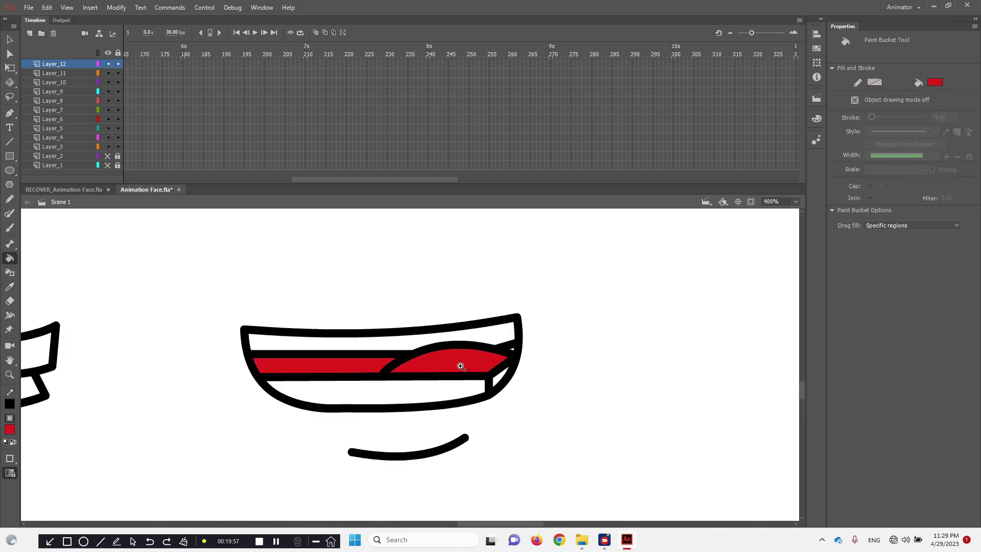
click(460, 366)
key(ctrl+z)
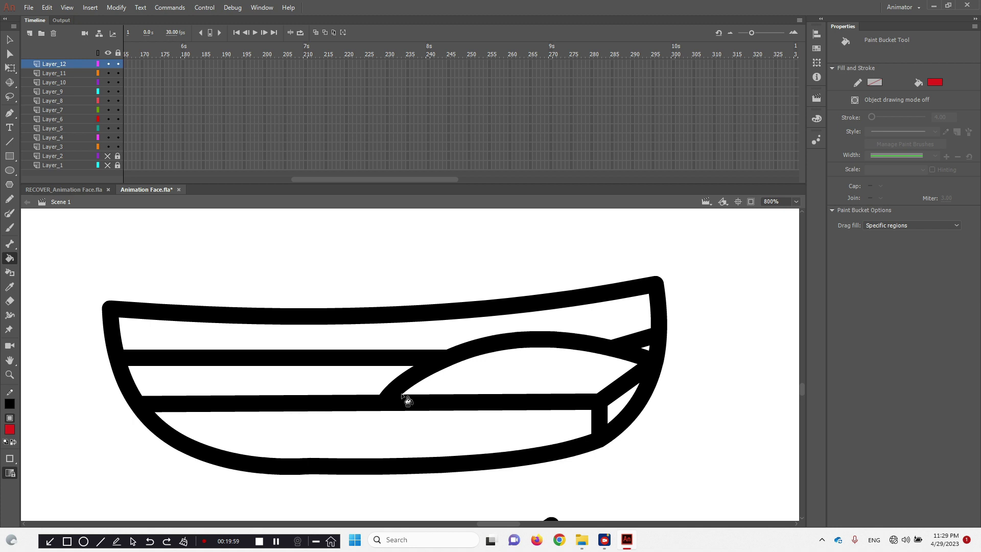
Attach the lower end of the fifth lower mouth's tongue line to the lower teeth line to close the tongue outline.
key(v)
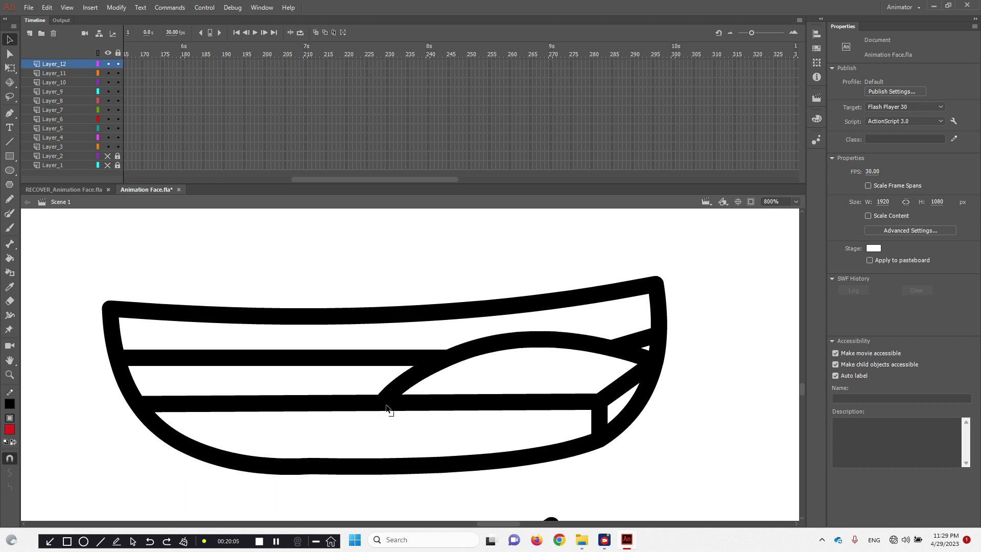
ctrl+shift+click(480, 385)
ctrl+shift+click(376, 376)
Fill the fifth lower mouth's tongue bright red and its interior dark red, sampling both colours from the first lower mouth.
drag(52, 396, 524, 371)
drag(288, 403, 342, 404)
key(i)
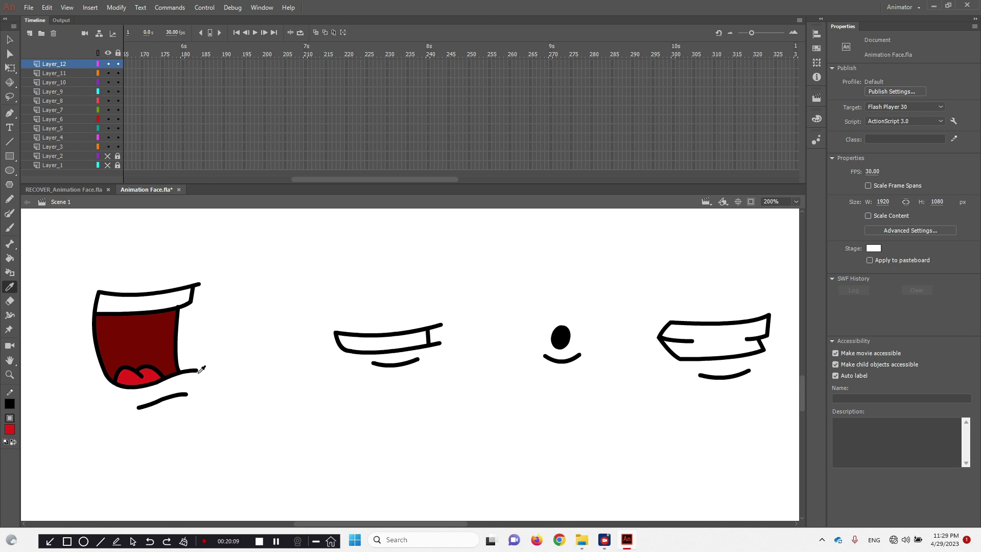
click(147, 371)
scroll(321, 381, right, 10)
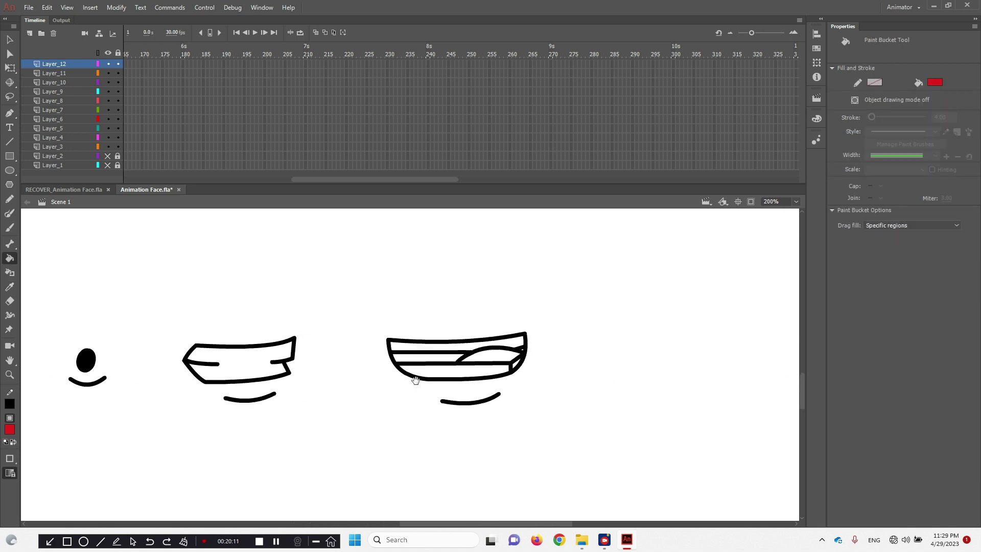
scroll(372, 394, left, 10)
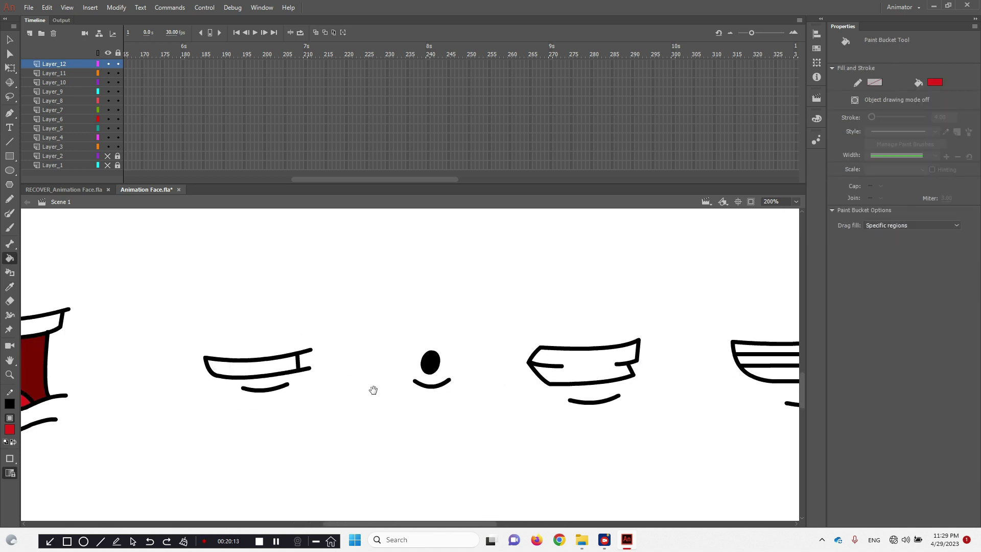
key(i)
click(161, 360)
scroll(409, 403, right, 10)
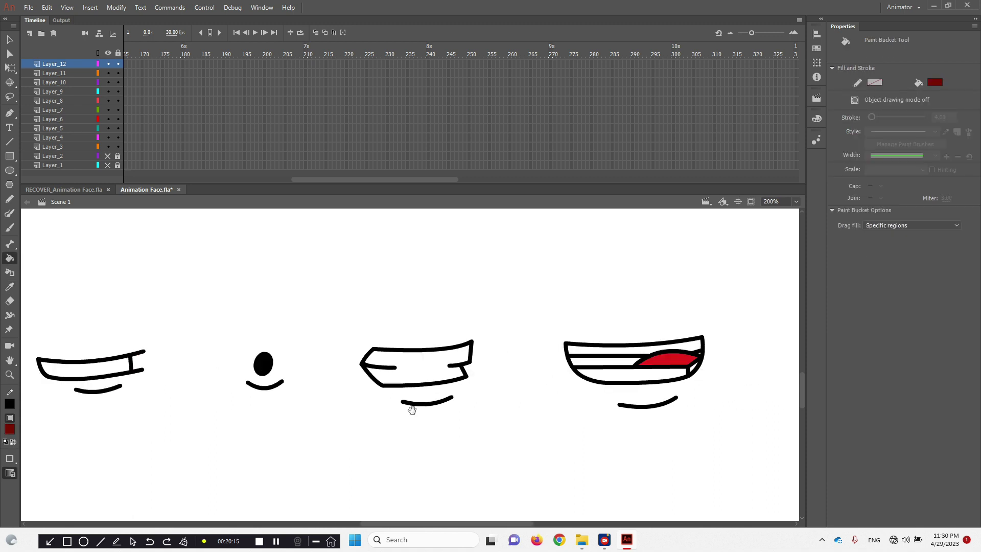
click(443, 385)
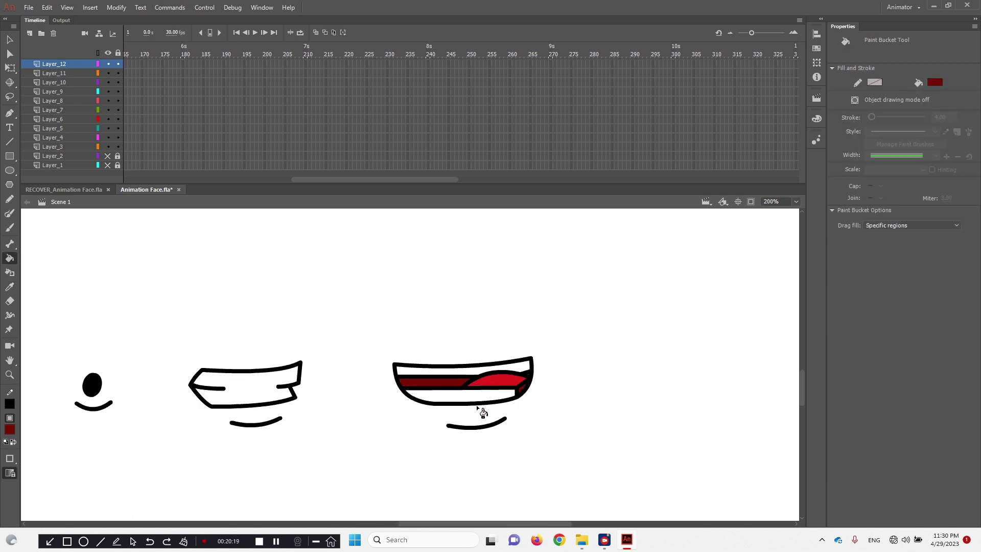
Sample the white teeth colour from the fourth lower mouth as the current fill colour.
key(v)
key(i)
click(295, 372)
key(v)
ctrl+shift+click(461, 370)
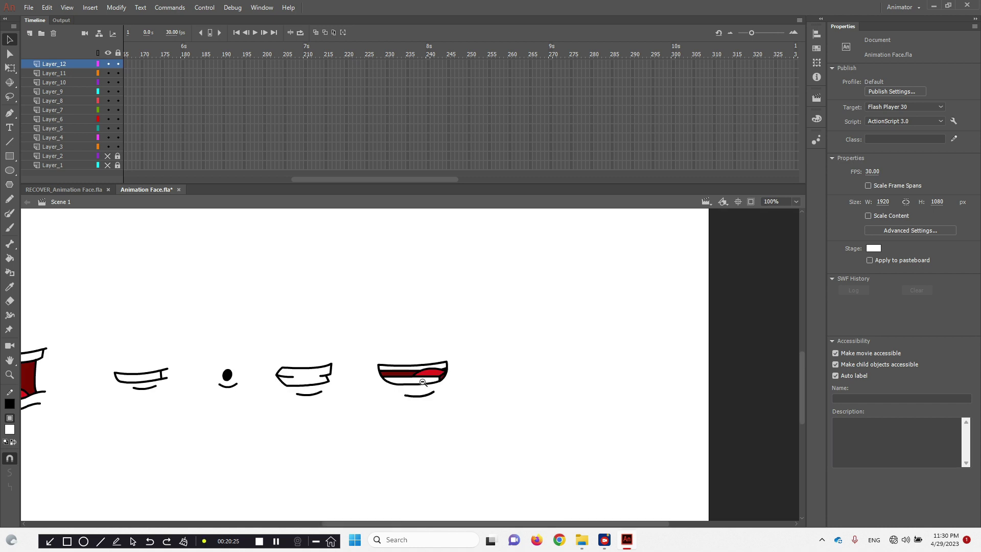
Save the document and review both complete rows of mouths on the stage.
key(ctrl+s)
drag(363, 317, 517, 430)
key(ctrl+minus)
drag(494, 398, 562, 378)
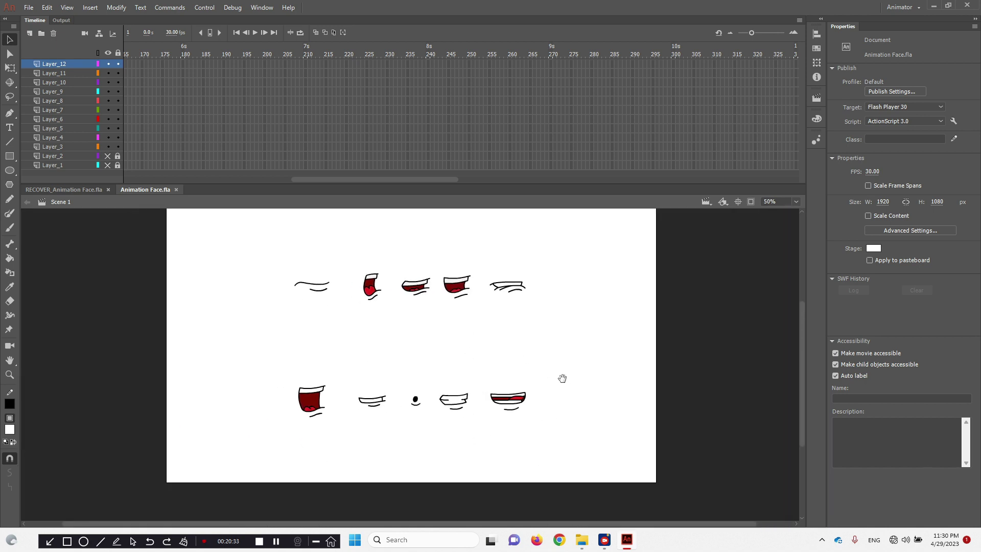